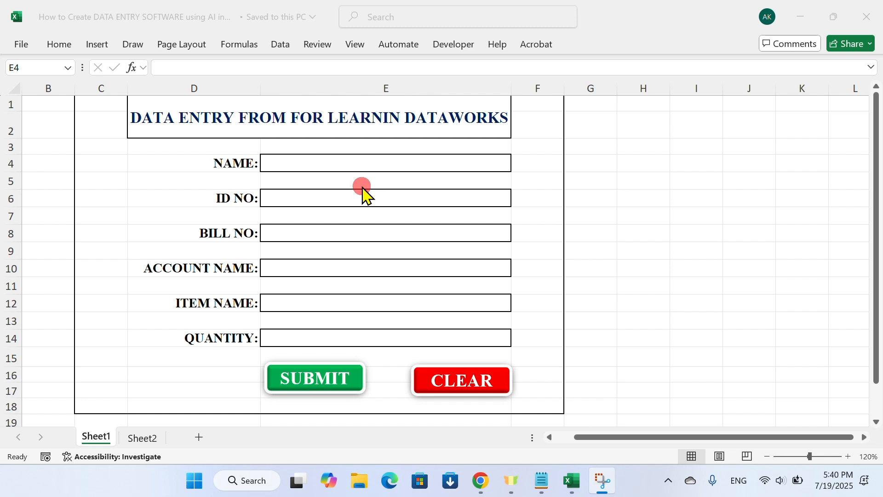
Fill in the person's name, ID number and bill number in the data entry form.
left_click(331, 163)
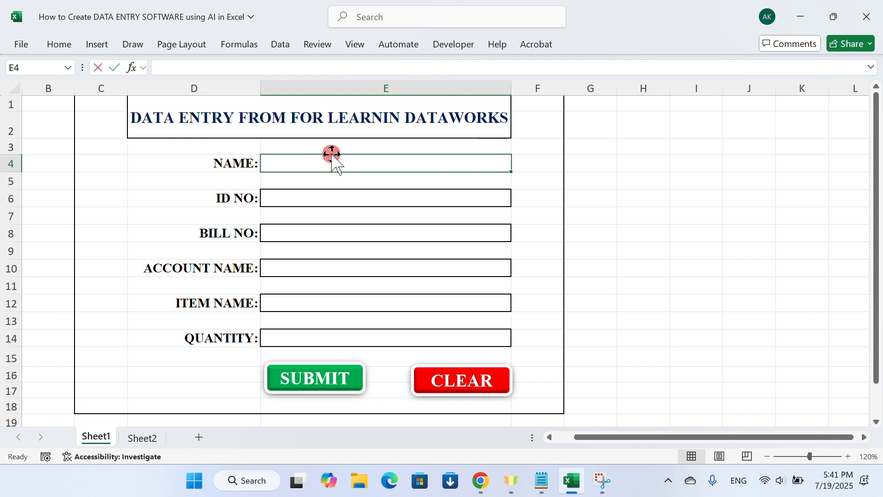
type("zaman")
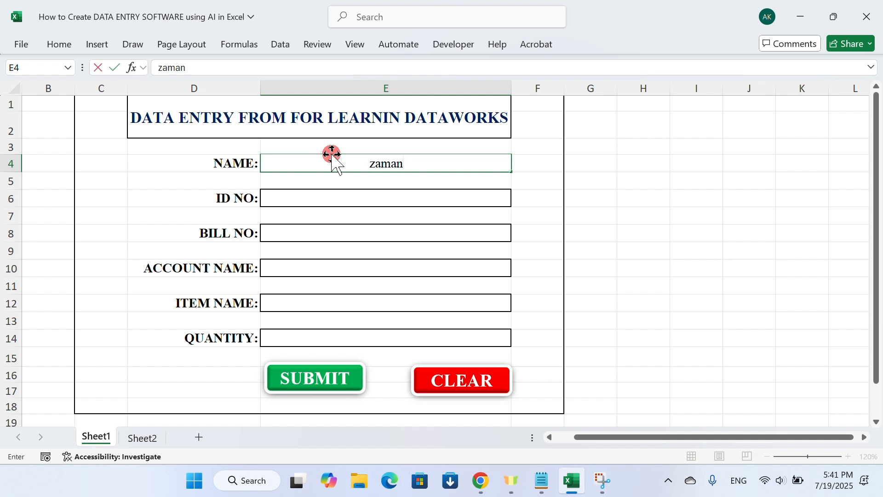
left_click(336, 195)
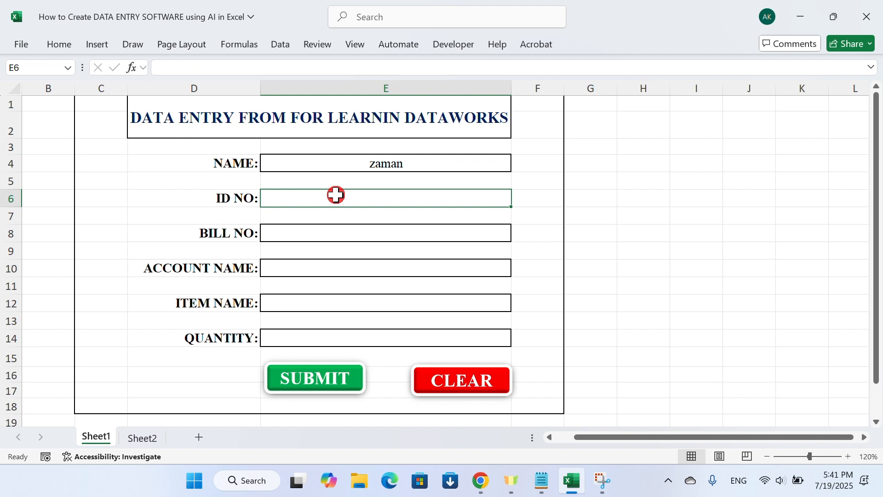
type("2222")
left_click(315, 234)
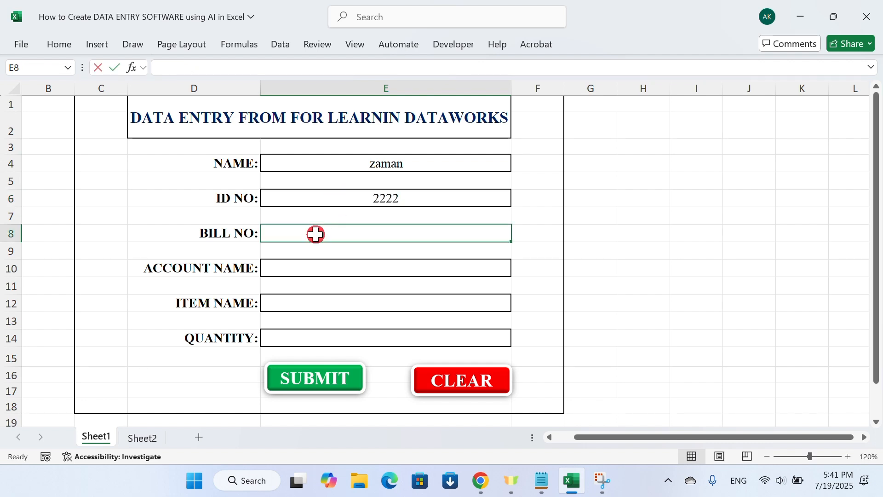
type("2222334")
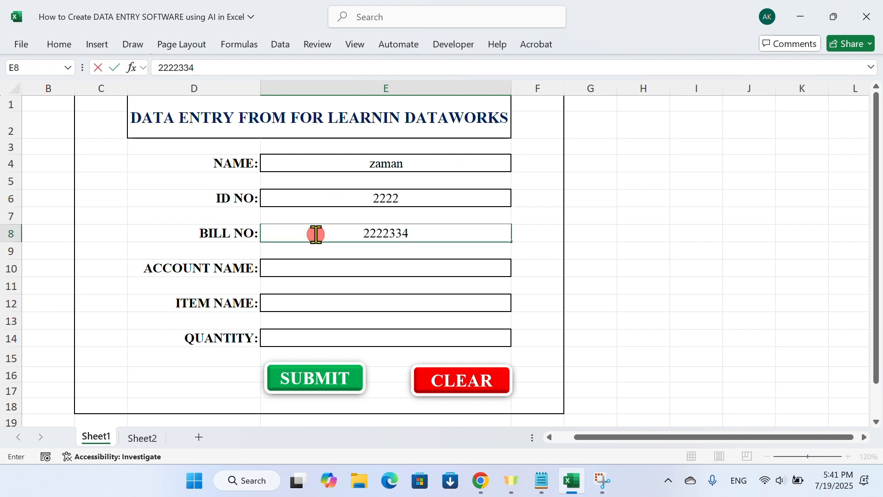
Enter the account name in the form and choose LIGHT as the item name.
left_click(294, 268)
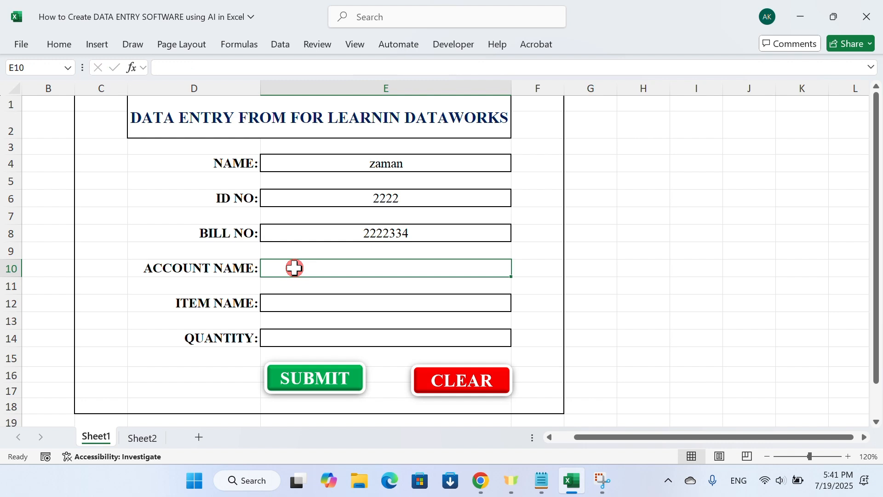
type("ssfgg")
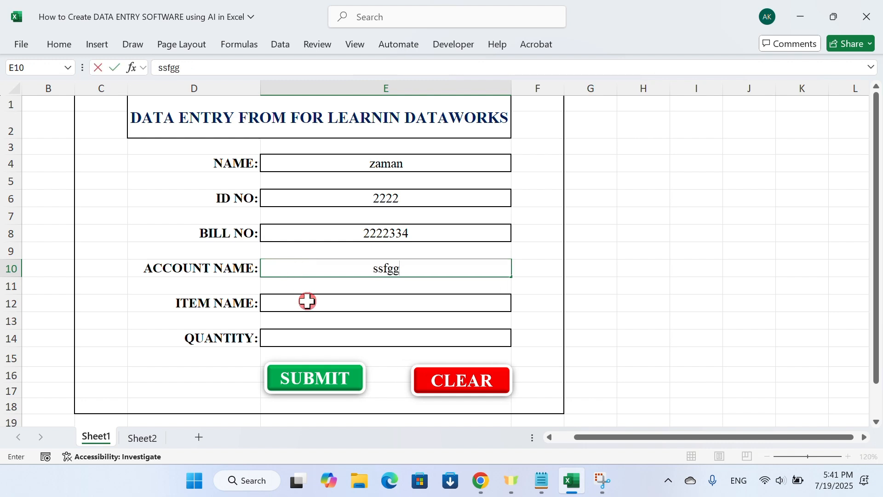
left_click(306, 303)
left_click(517, 305)
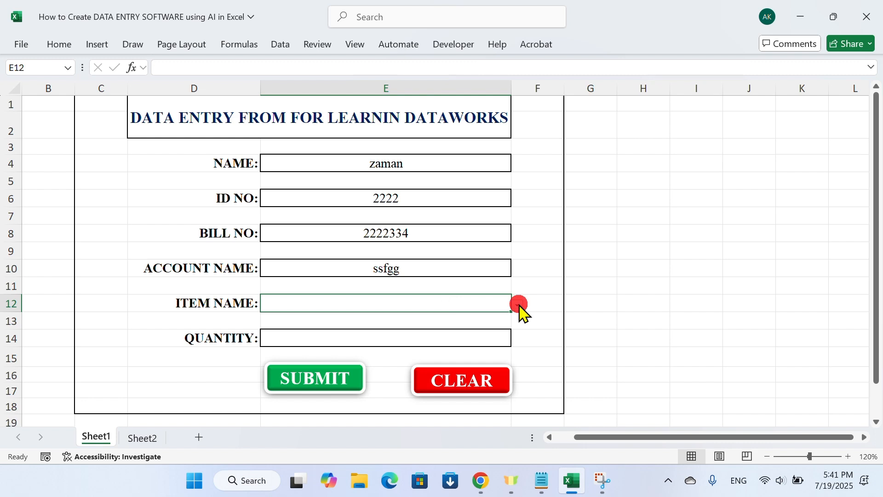
left_click(395, 346)
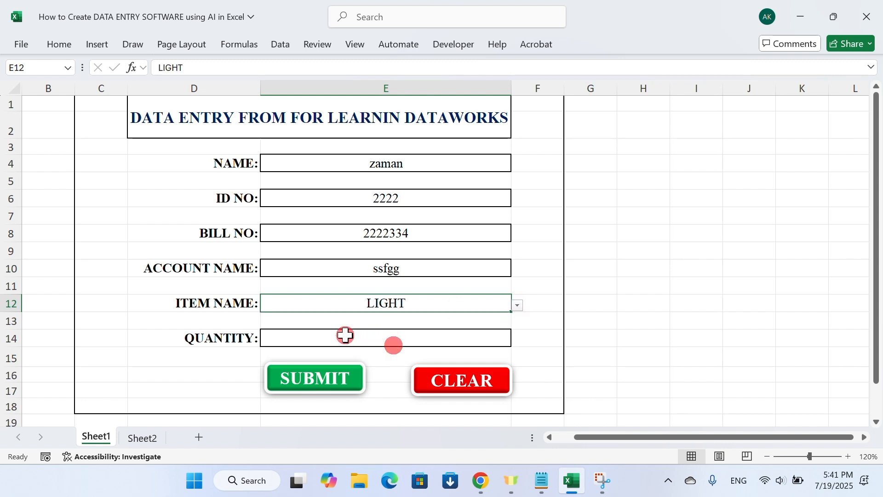
Enter a quantity of 5 in the form and submit the record.
left_click(343, 337)
double_click(343, 337)
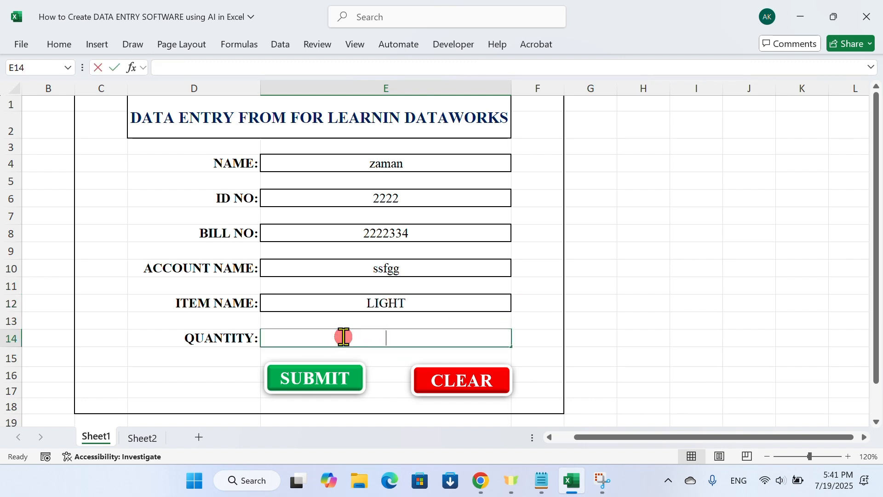
type("r")
key("BackSpace")
type("5")
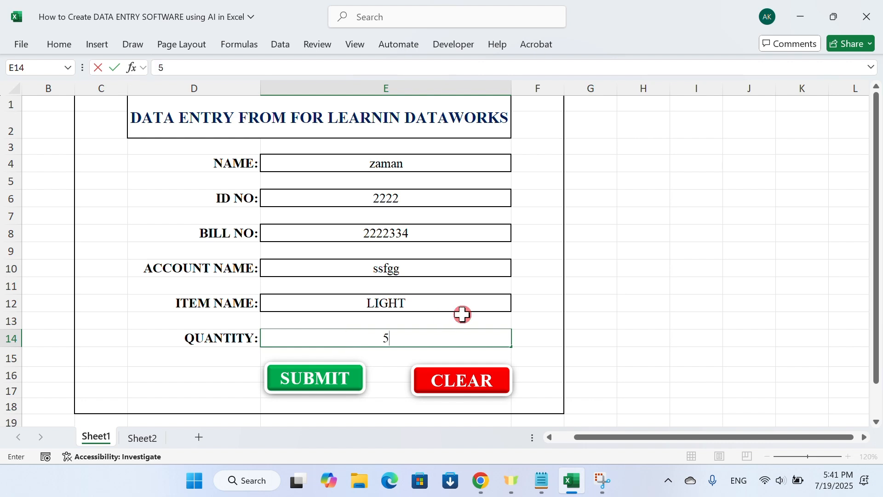
left_click(313, 370)
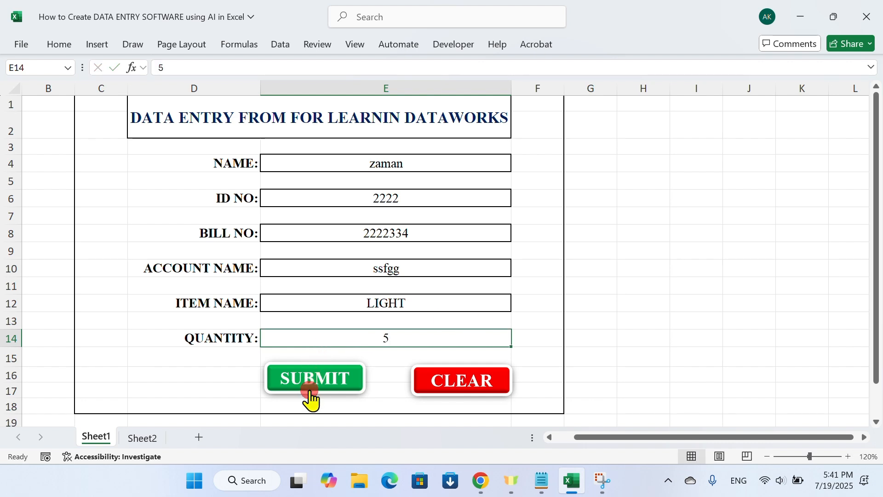
Check the submitted record on Sheet2, and clear the entry form on Sheet1.
left_click(123, 440)
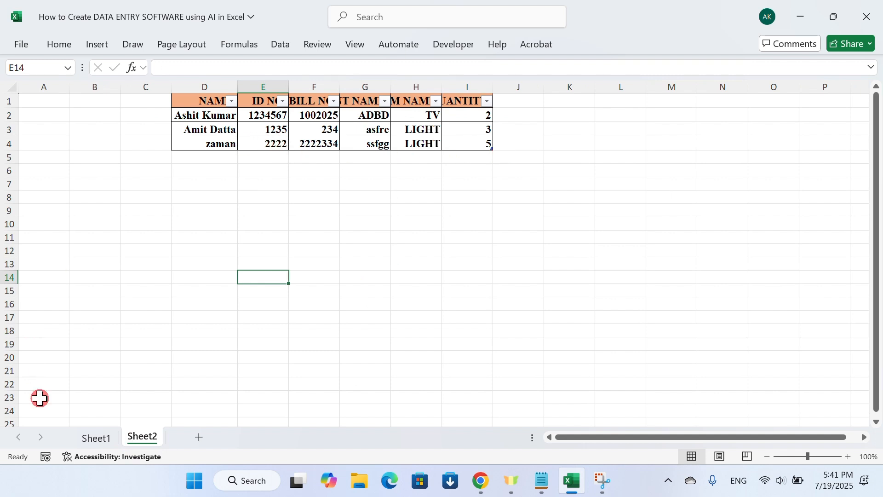
left_click(92, 441)
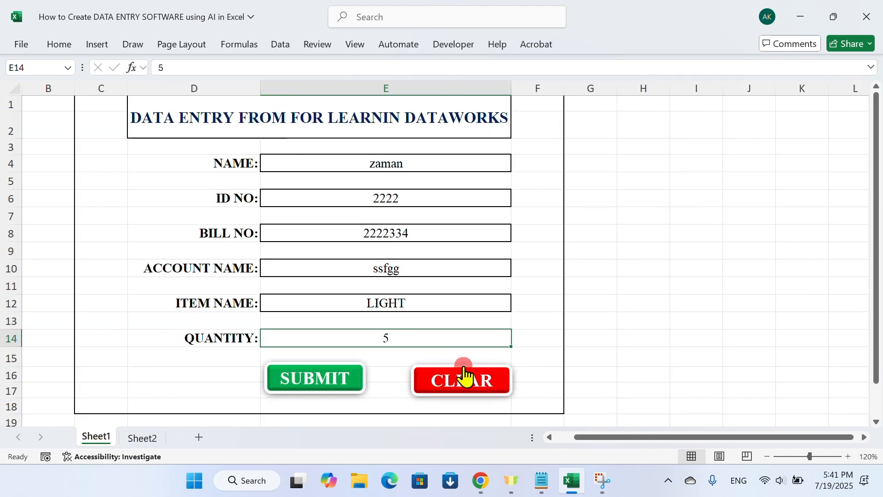
left_click(461, 387)
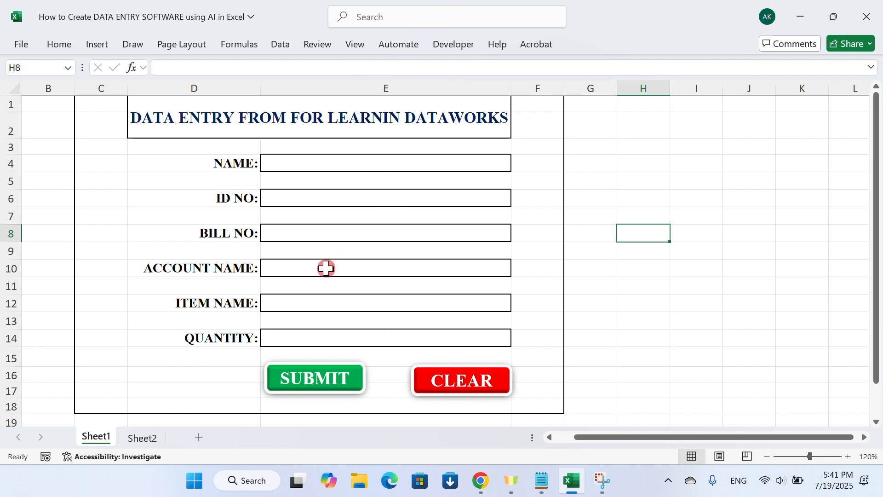
Create a new Microsoft Excel Worksheet on the desktop and open it.
left_click(881, 494)
right_click(414, 120)
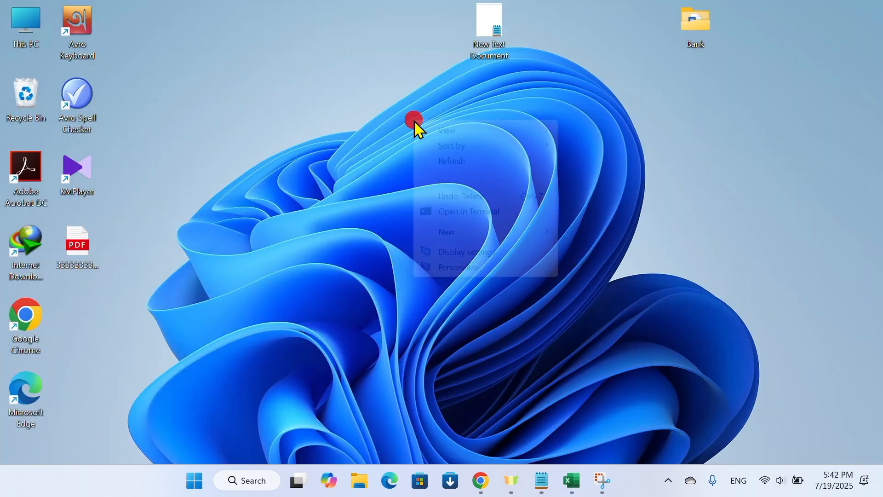
mouse_move(444, 241)
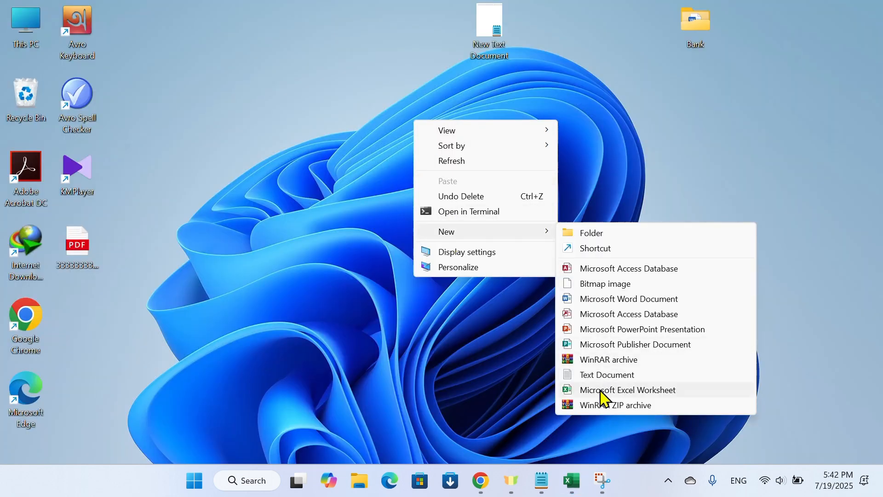
left_click(600, 393)
left_click(519, 277)
left_click(445, 163)
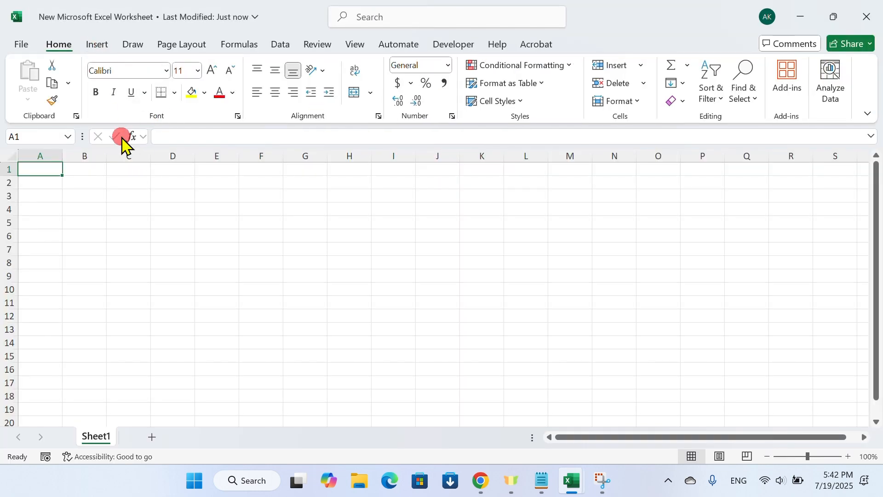
left_click(162, 207)
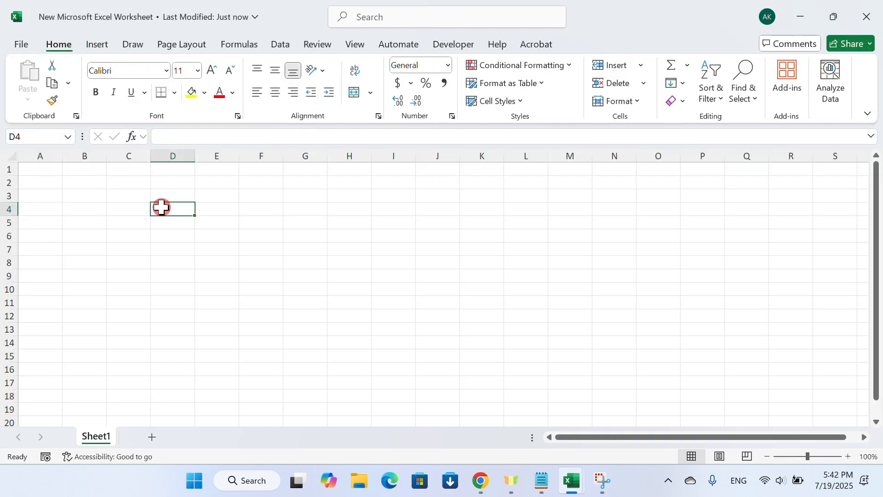
left_click(315, 207)
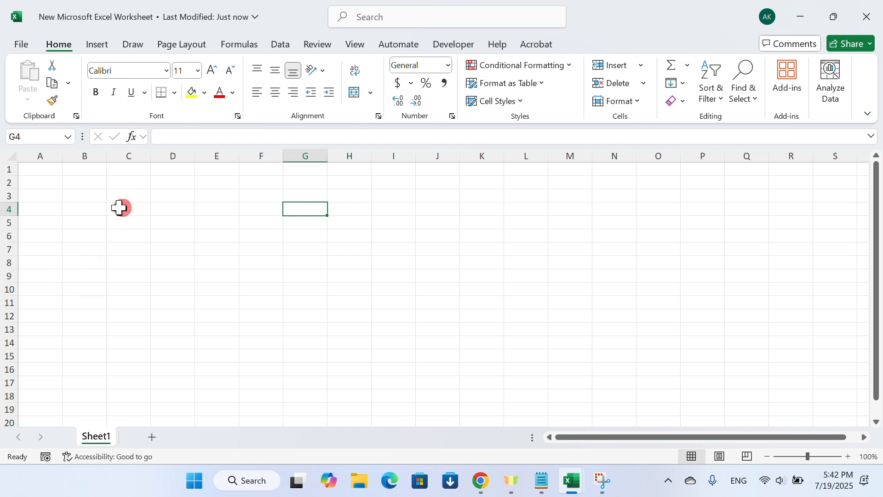
left_click(174, 198)
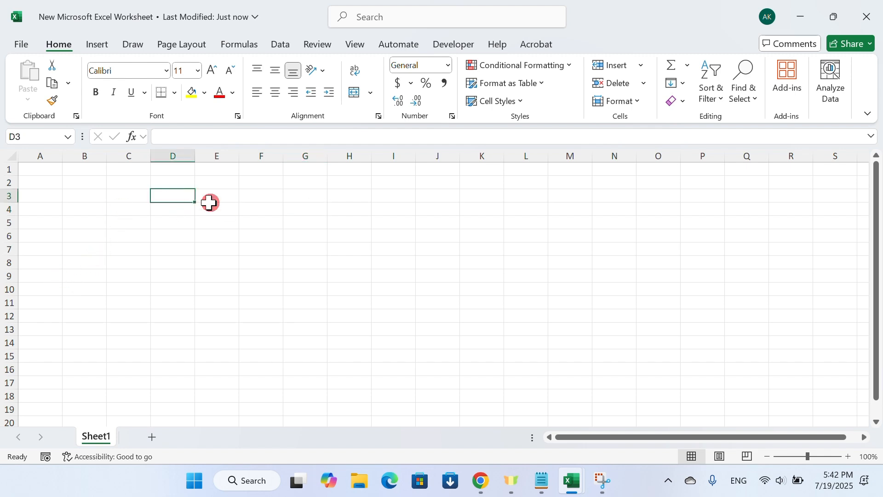
Enter the form labels NAME in D4, ID NO in D6 and BILL NO in D8.
left_click(174, 210)
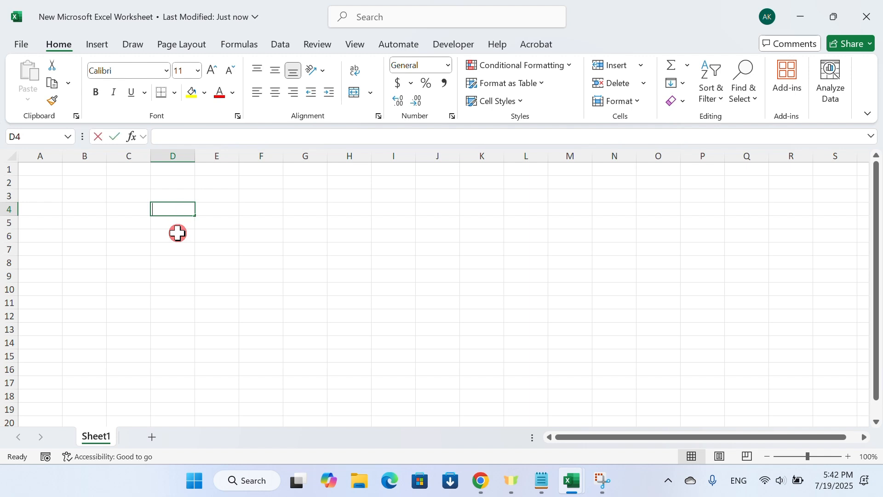
type("NAME")
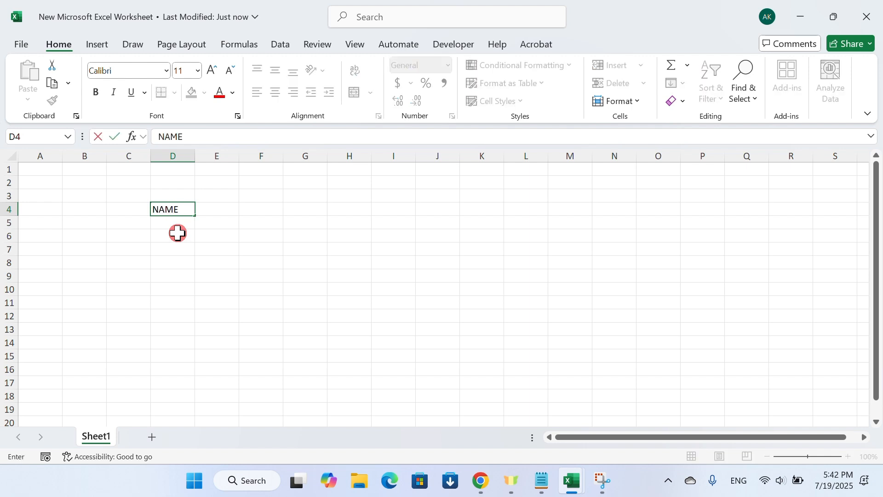
key("Return")
left_click(178, 233)
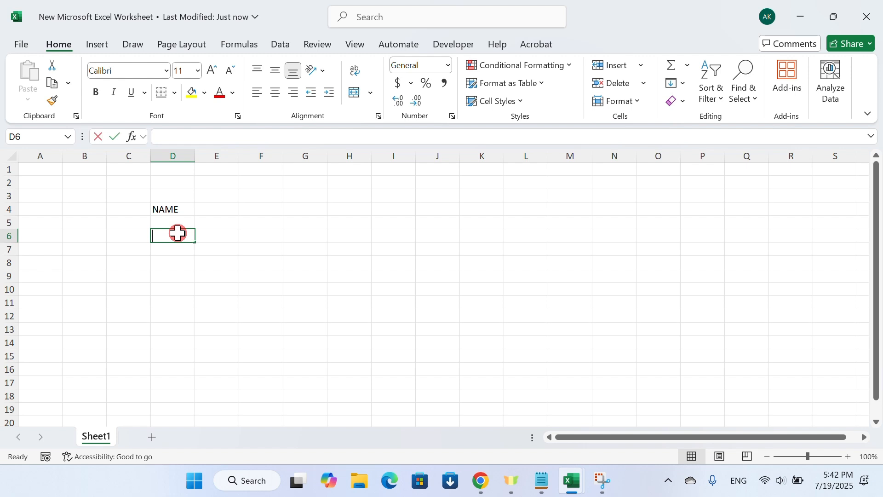
type("ID")
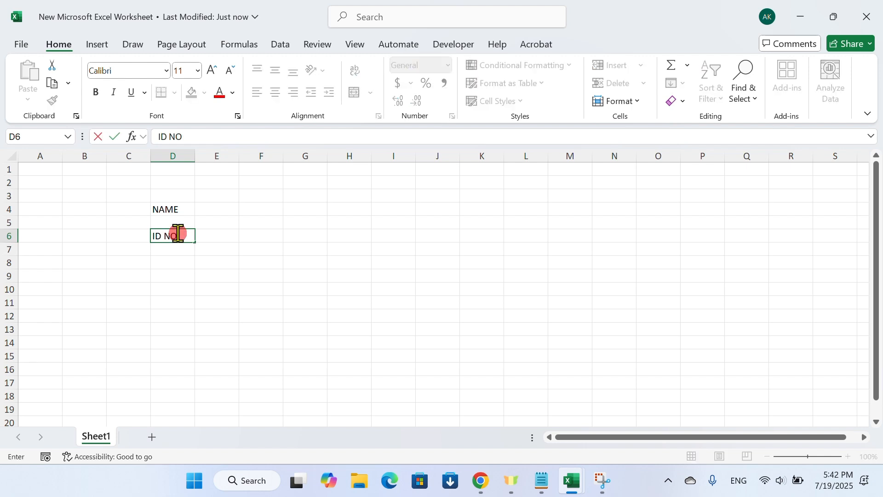
type(" NO")
key("Return")
key("Return")
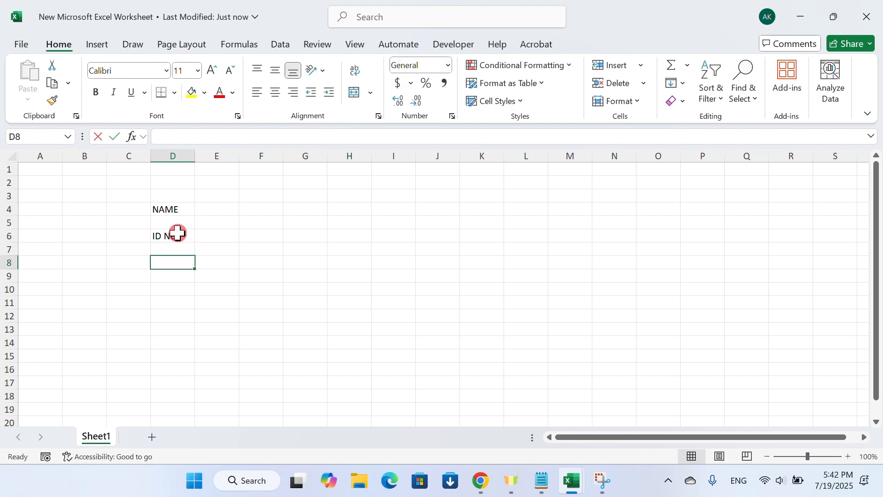
type("BILL NO")
key("Return")
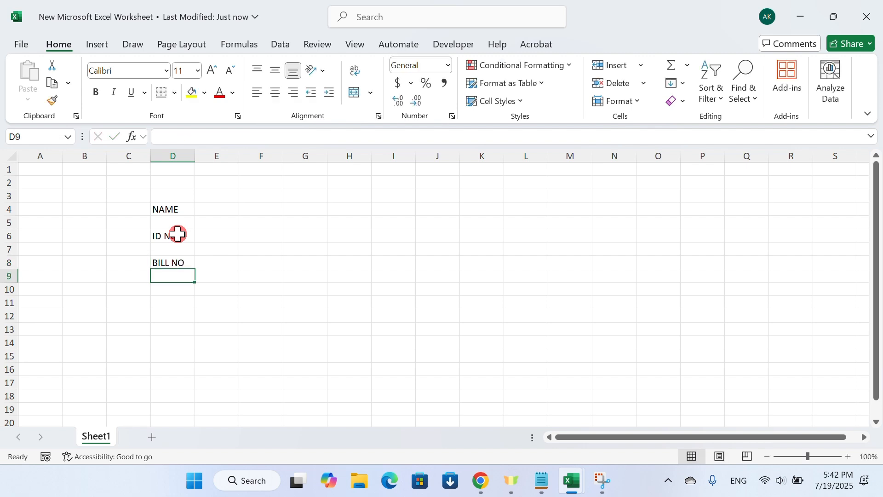
Enter the form labels ACCOUNT NAME in D10, ITEM NAME in D12 and QUANTITY in D14.
key("Return")
type("ACCOUNT NAME")
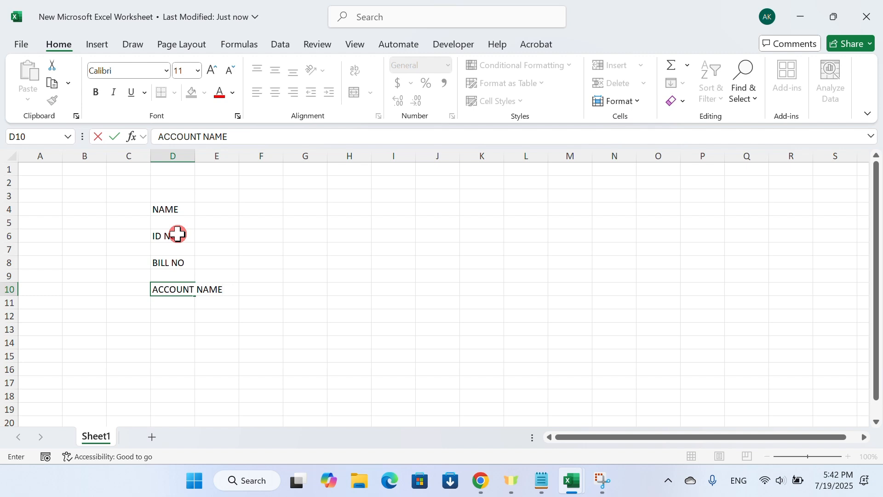
key("Return")
key("Return")
type("ITEM NAME")
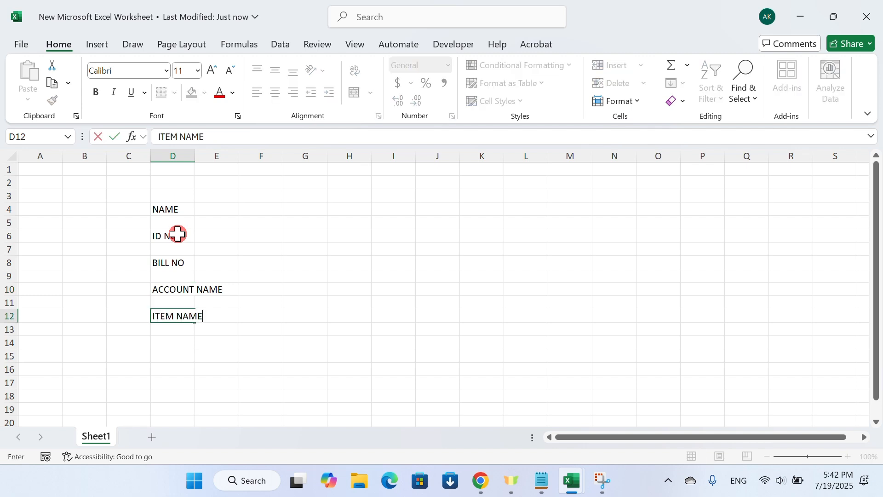
key("Return")
key("Return")
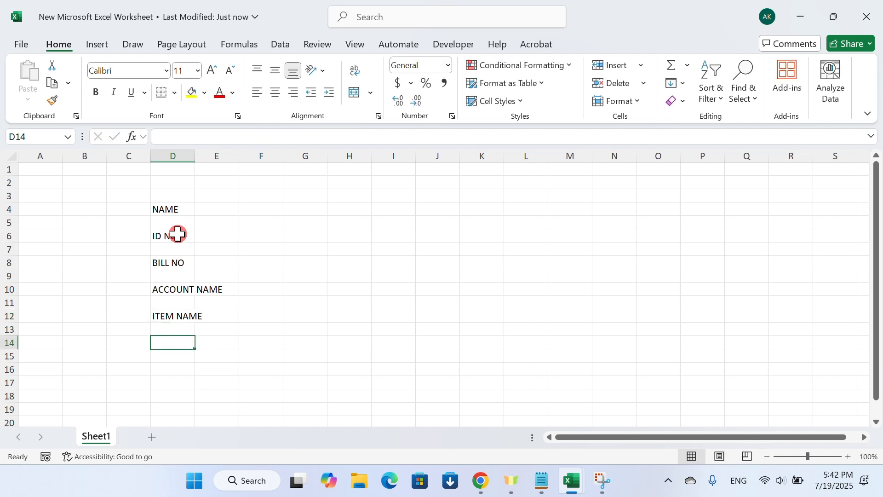
type("QUANTITY")
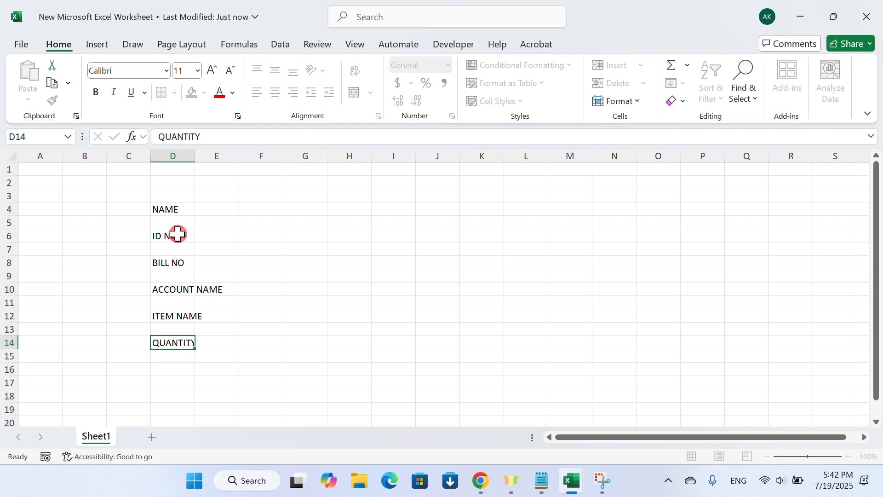
key("Return")
Apply thick outside borders to the entry cells E4, E6, E8, E10, E12 and E14.
left_click(177, 207)
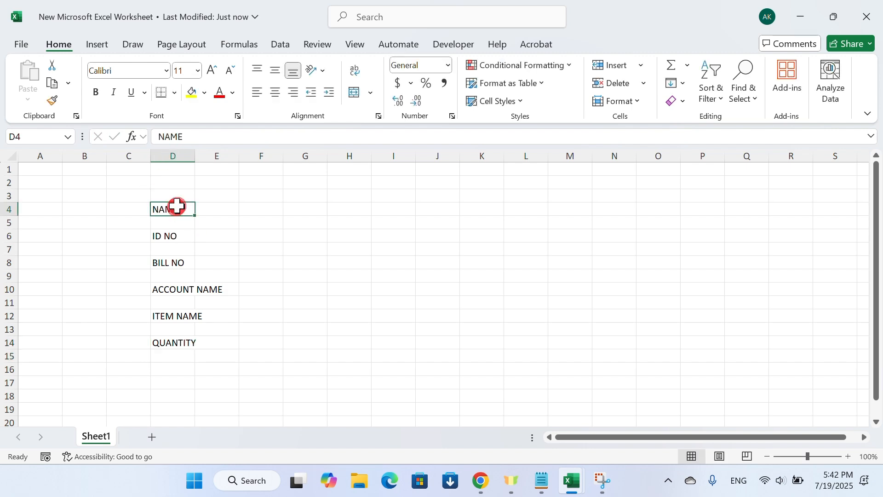
left_click(219, 209)
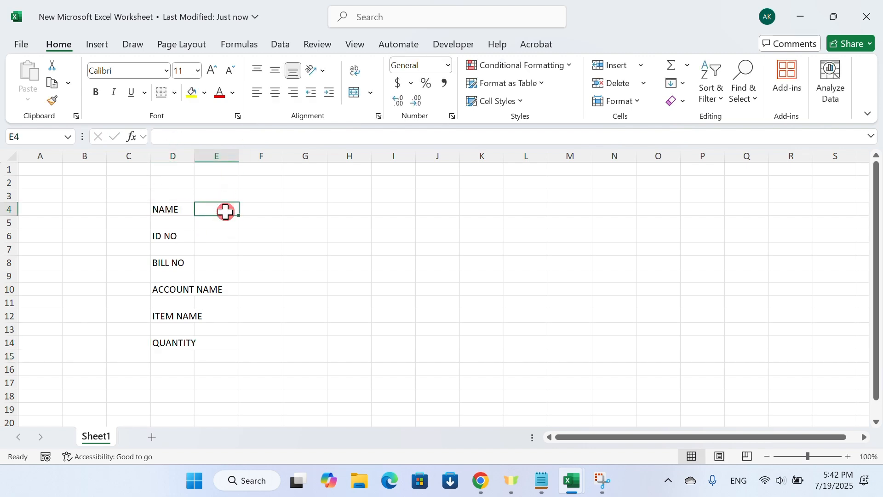
left_click(215, 237, "ctrl")
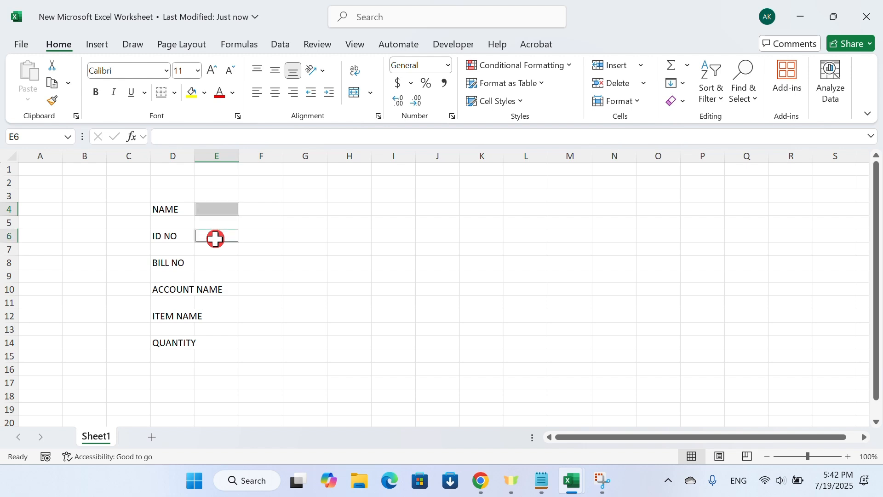
left_click(208, 262, "ctrl")
left_click(217, 289, "ctrl")
left_click(223, 315, "ctrl")
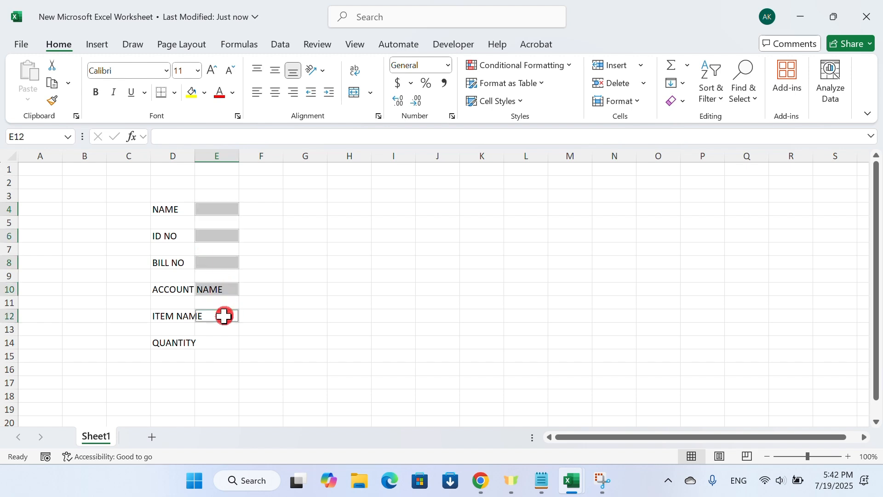
left_click(218, 343, "ctrl")
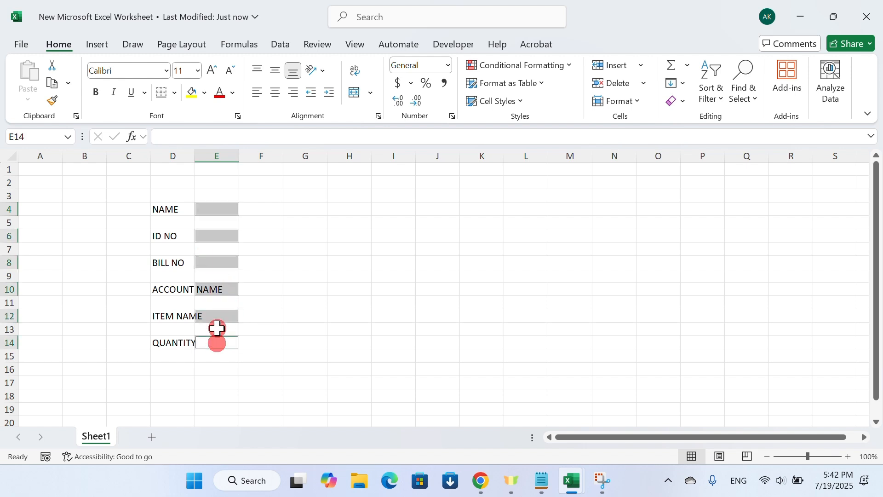
left_click(175, 94)
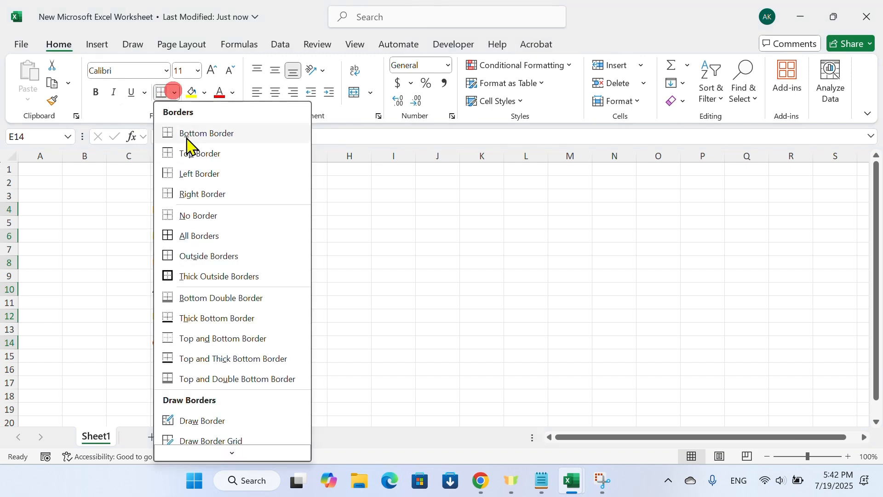
left_click(186, 277)
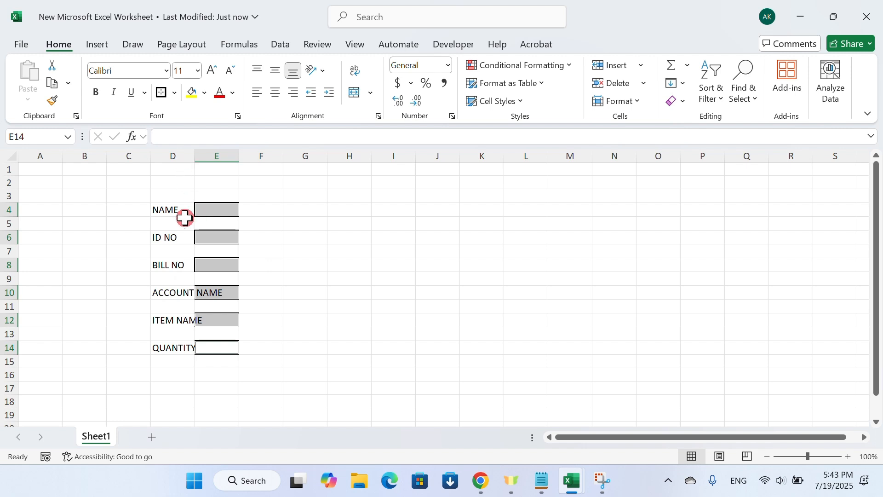
Set the font of the form range D4:E14 to Times New Roman, size 12.
left_click_drag(168, 210, 234, 351)
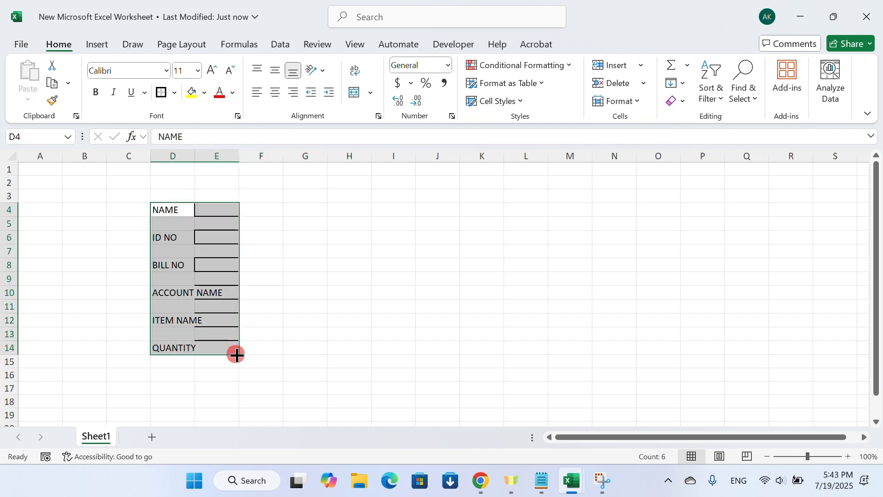
left_click(166, 70)
type("Times New Roman")
key("Return")
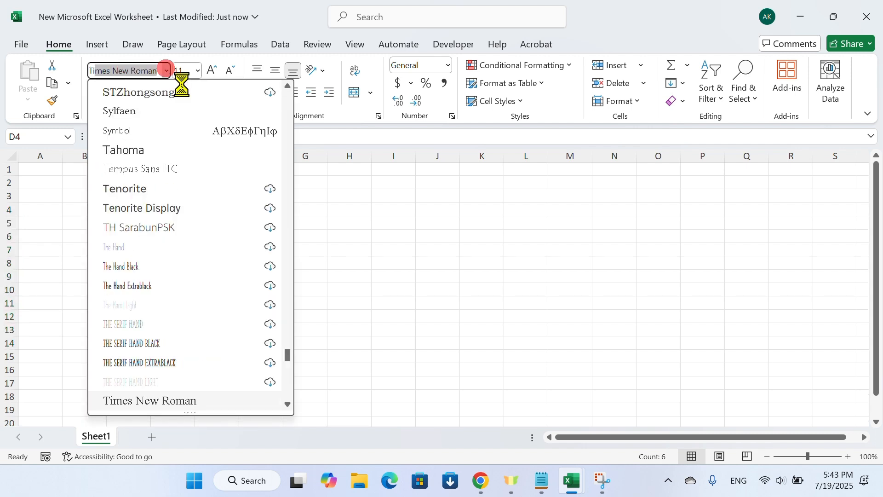
left_click(198, 70)
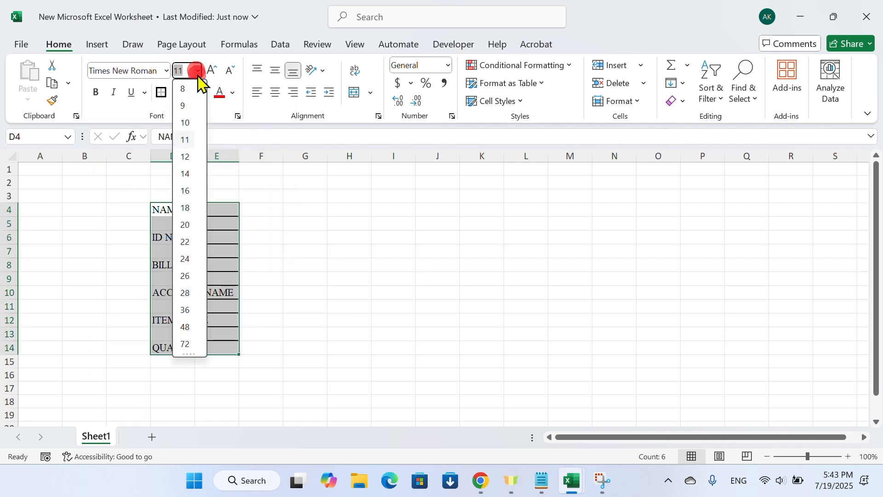
left_click(192, 154)
left_click(200, 227)
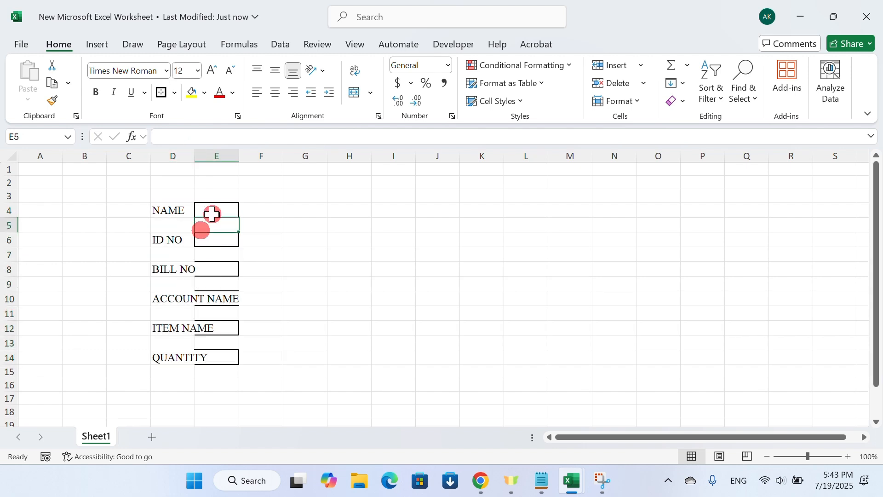
Widen columns E and D so the labels clear the entry boxes, and make column D right-aligned and bold.
left_click_drag(242, 155, 450, 182)
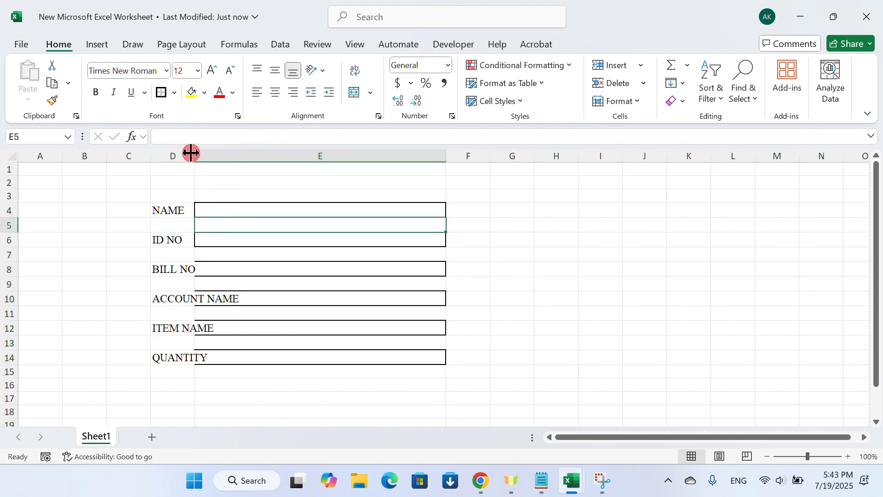
left_click_drag(195, 153, 278, 152)
left_click(223, 156)
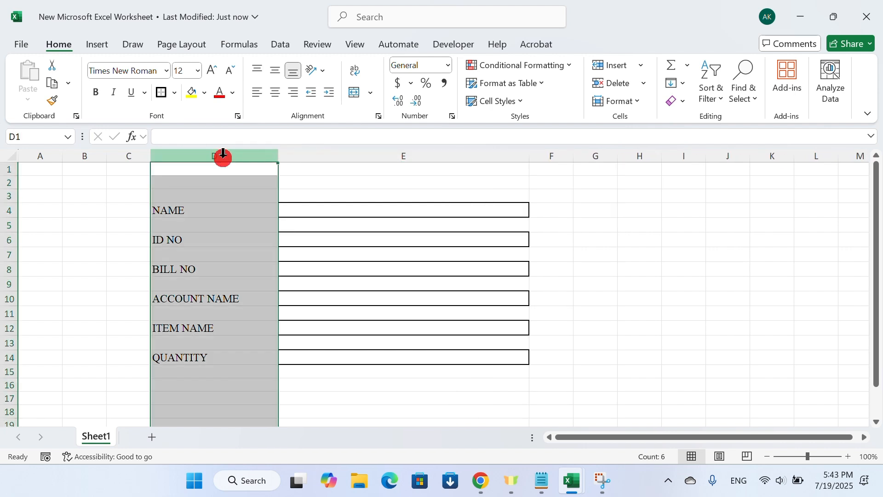
left_click(299, 92)
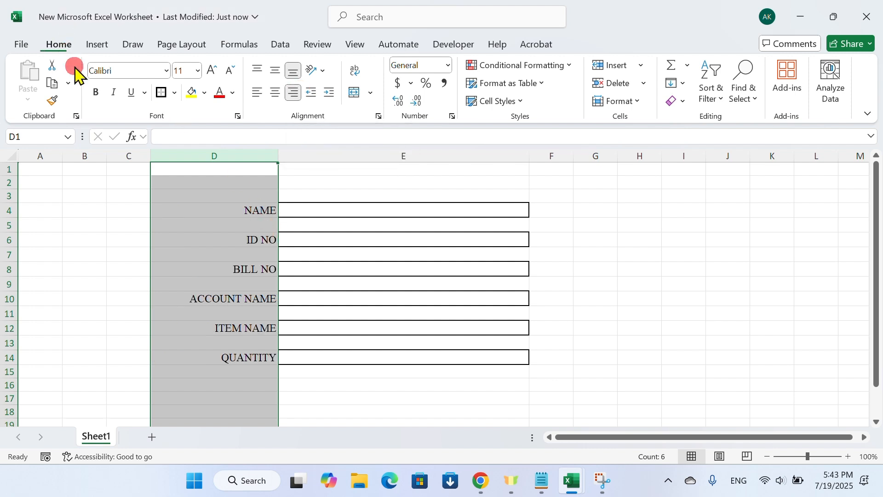
left_click(95, 93)
left_click(398, 248)
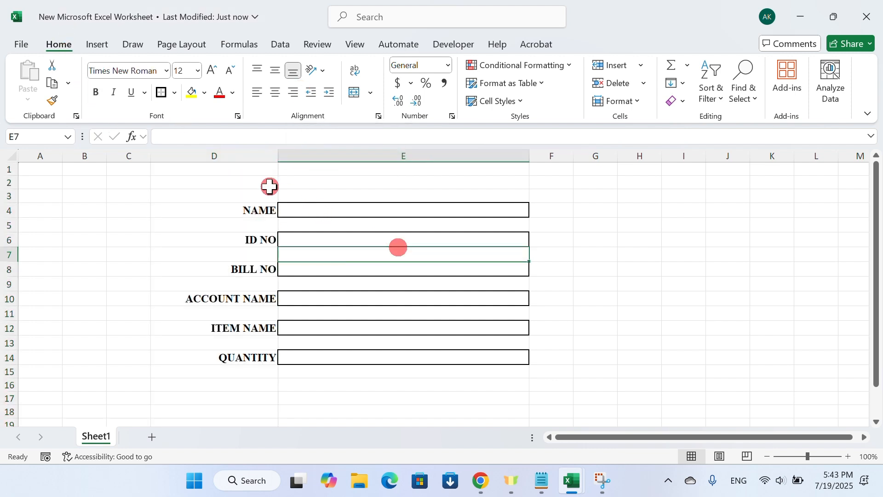
Merge and center the range D1:E2 above the form.
left_click_drag(240, 168, 339, 185)
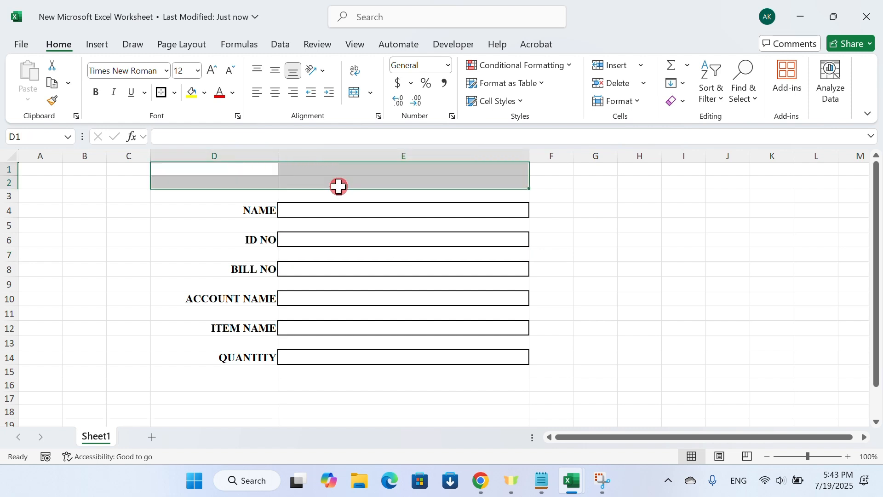
left_click(371, 95)
left_click(392, 112)
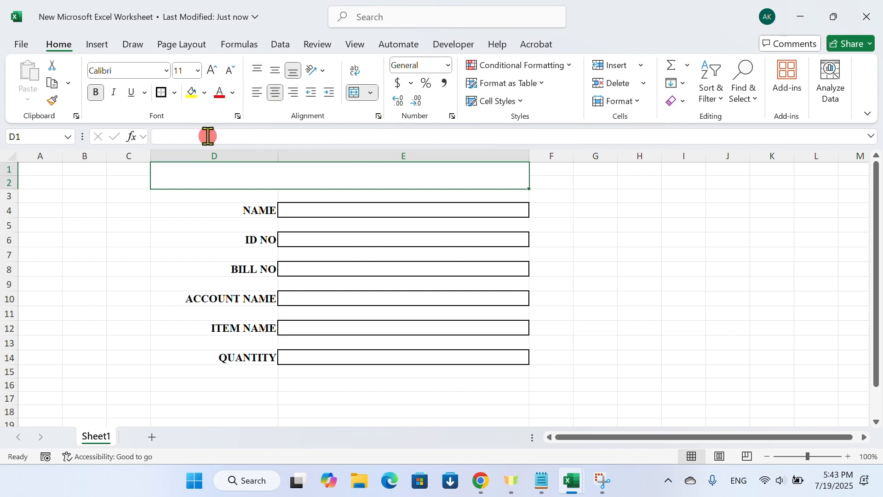
Enter the title DATA ENTRY FROM FROM LEARNING DATAWORKS in the merged cell D1.
double_click(204, 177)
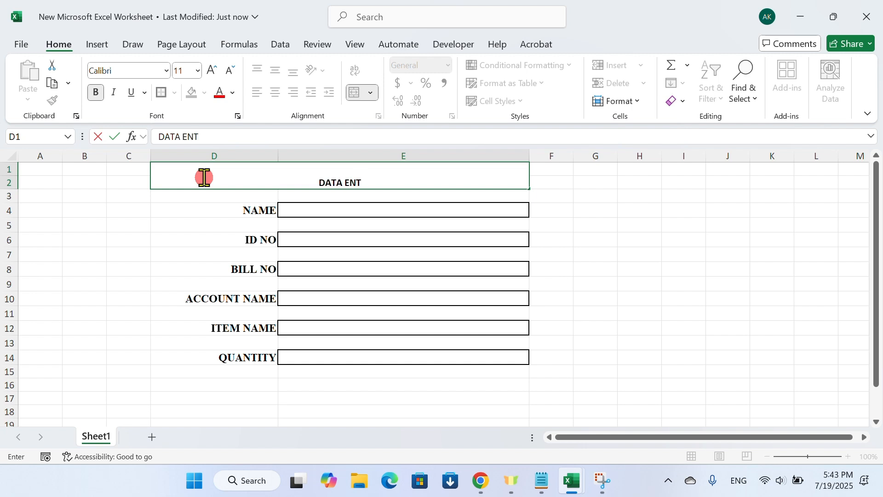
type("RY FROM")
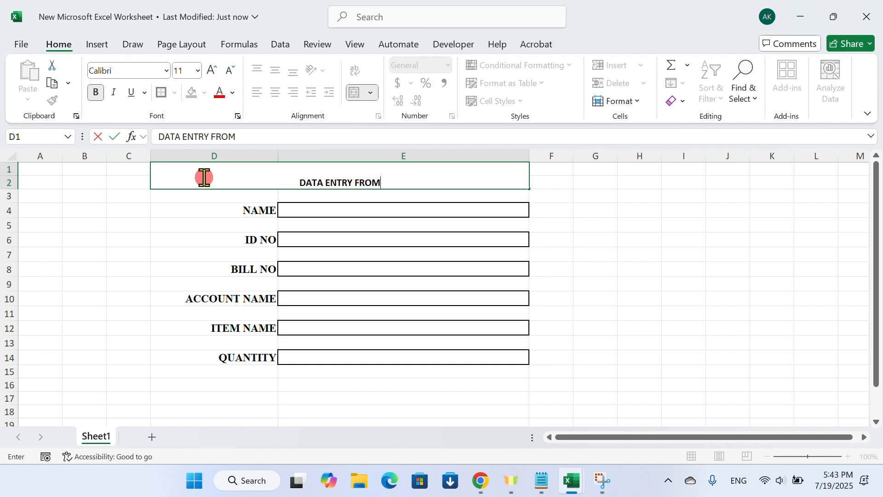
type(" FROM")
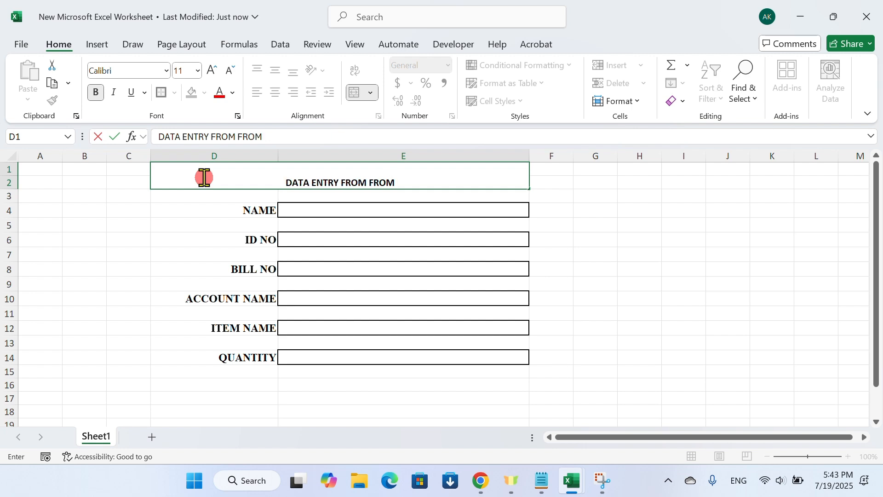
type(" LER")
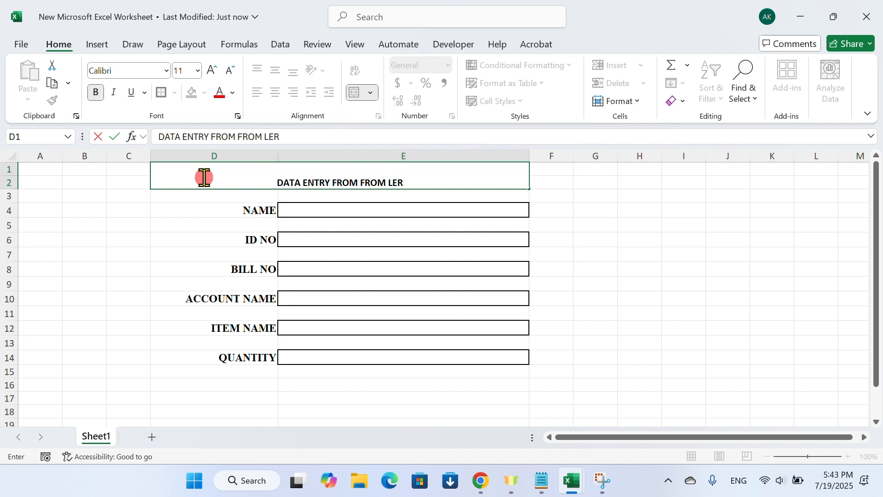
key("BackSpace")
type("ARNING")
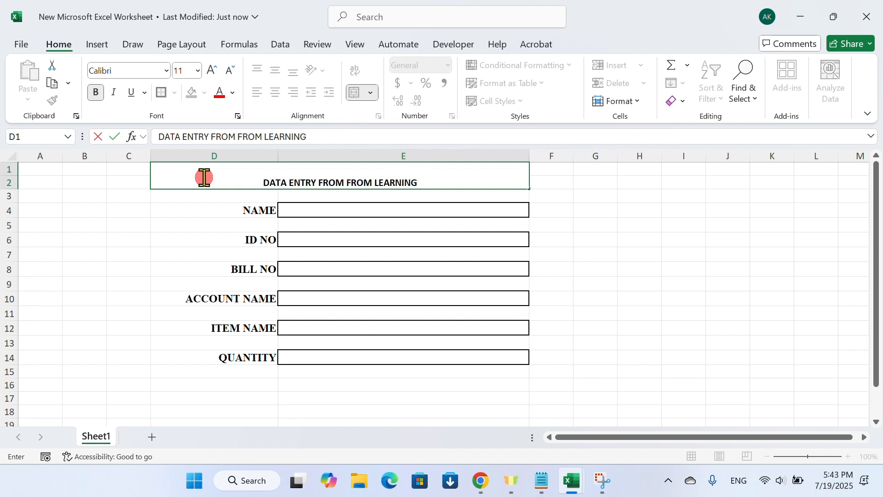
type(" DATAWORKS")
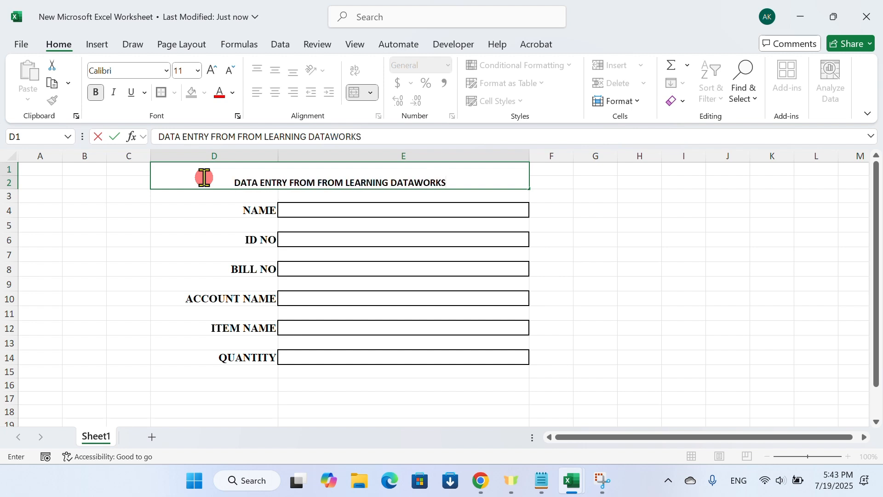
key("ctrl+Return")
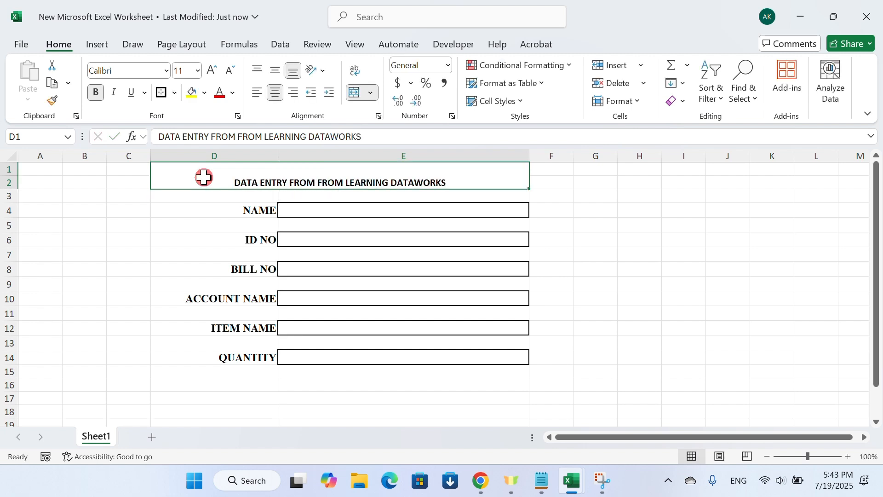
Middle-align the form title vertically and set its font to ADLaM Display, size 16.
left_click(275, 71)
left_click(166, 70)
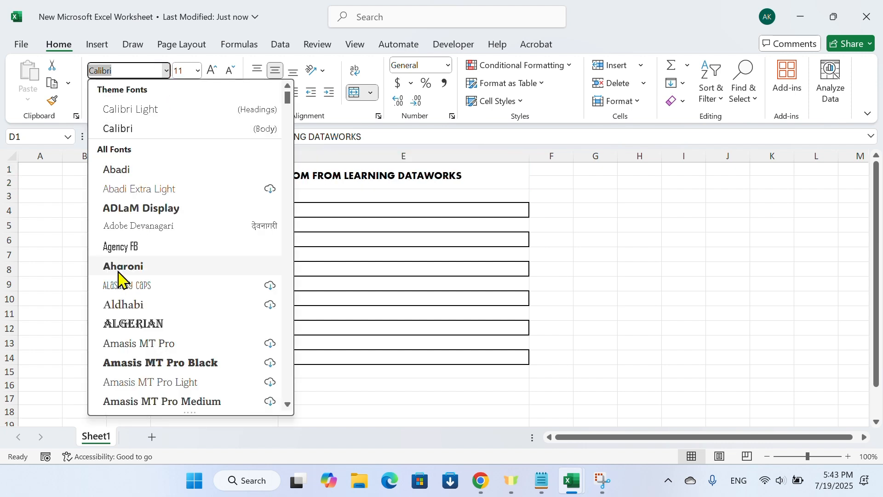
left_click(142, 210)
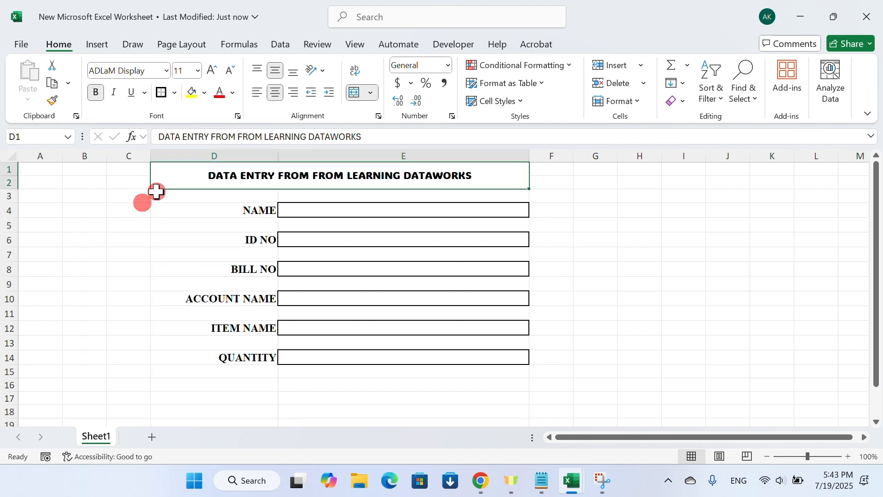
left_click(215, 71)
left_click(215, 72)
left_click(215, 71)
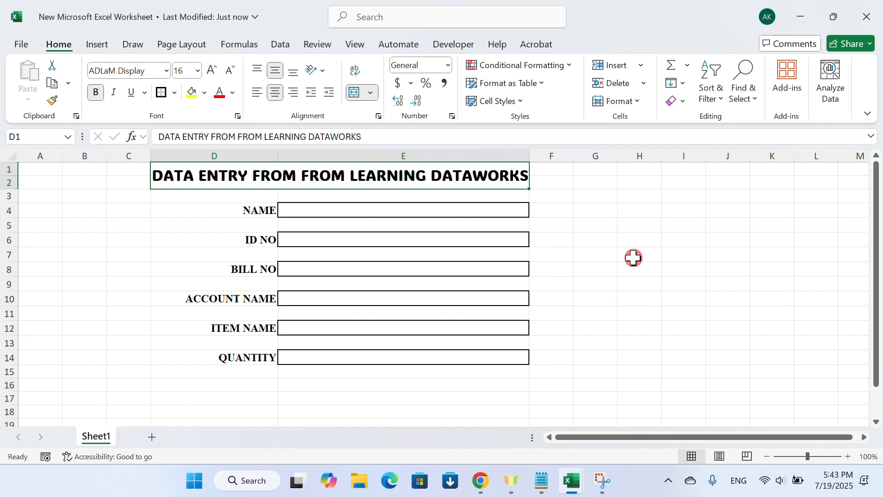
Change the form title's font color to the standard dark blue.
left_click(233, 93)
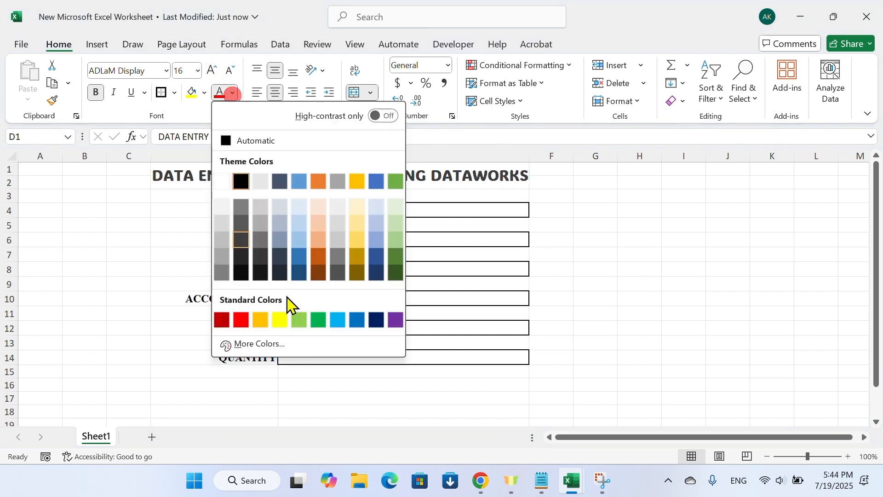
left_click(376, 321)
left_click(699, 212)
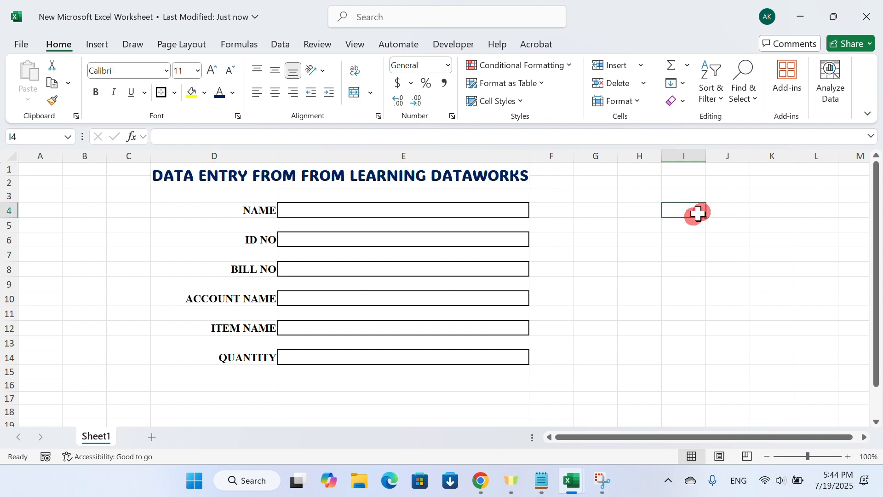
left_click(651, 298)
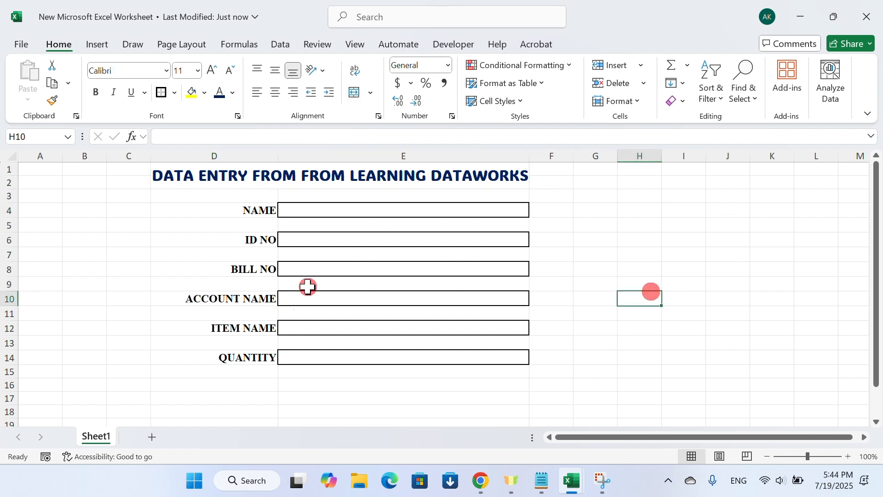
Draw a rounded rectangle about 1.31" wide and 0.48" high below the QUANTITY row, across the boundary of columns D and E.
left_click(327, 371)
left_click(315, 396)
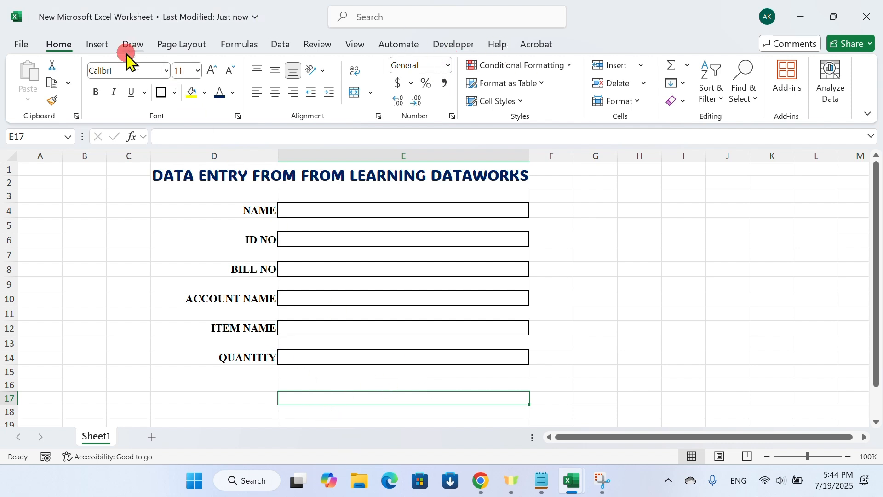
left_click(92, 45)
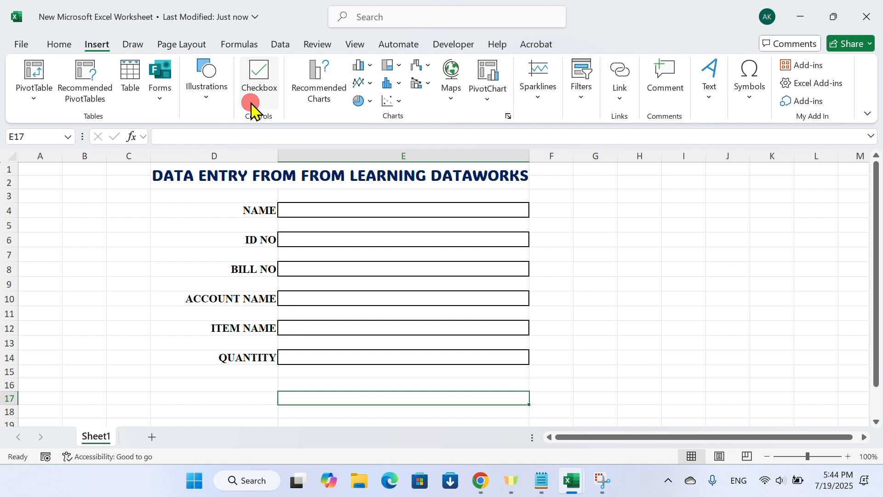
left_click(211, 94)
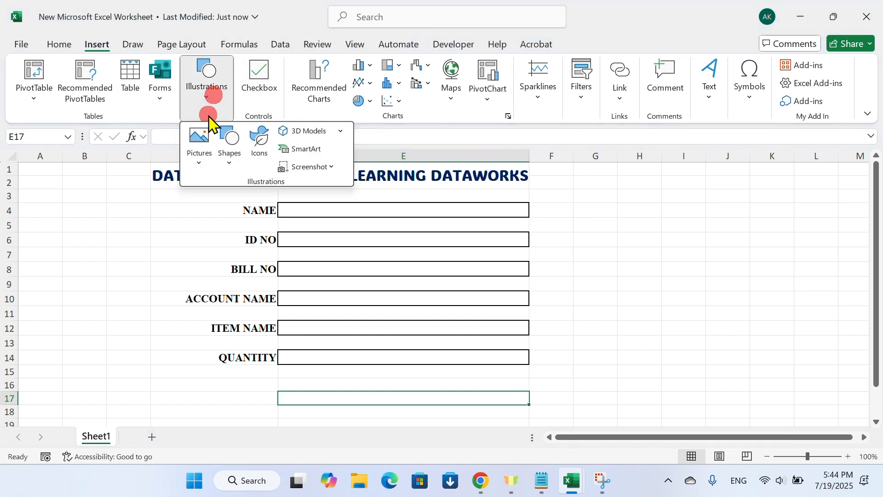
left_click(233, 161)
left_click(307, 204)
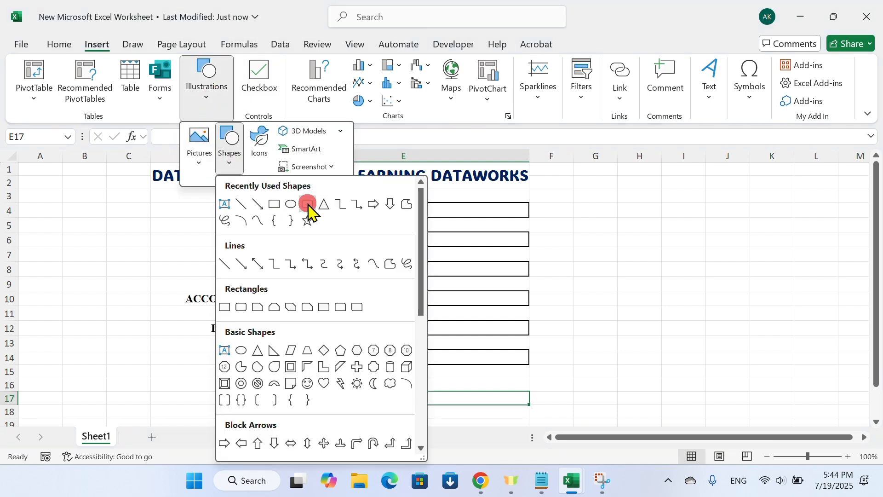
left_click_drag(262, 379, 348, 410)
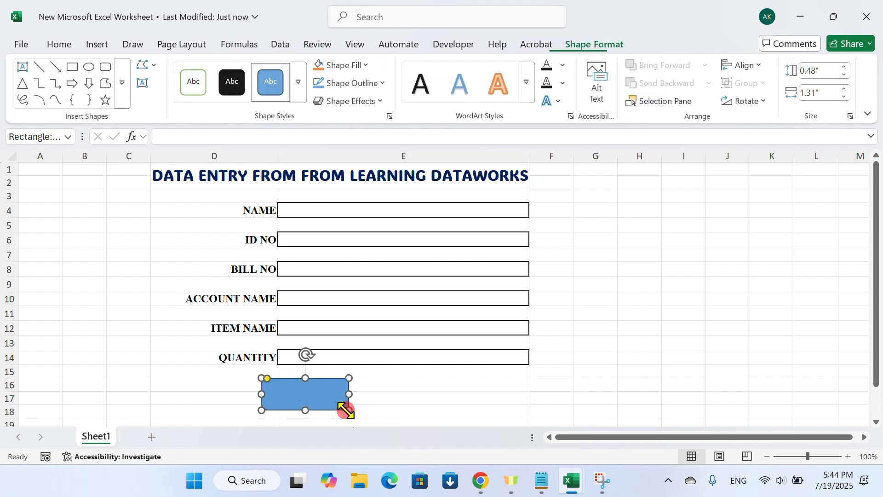
Fill the rounded rectangle with standard green and apply the first beveled shape-effect preset to it.
left_click(372, 66)
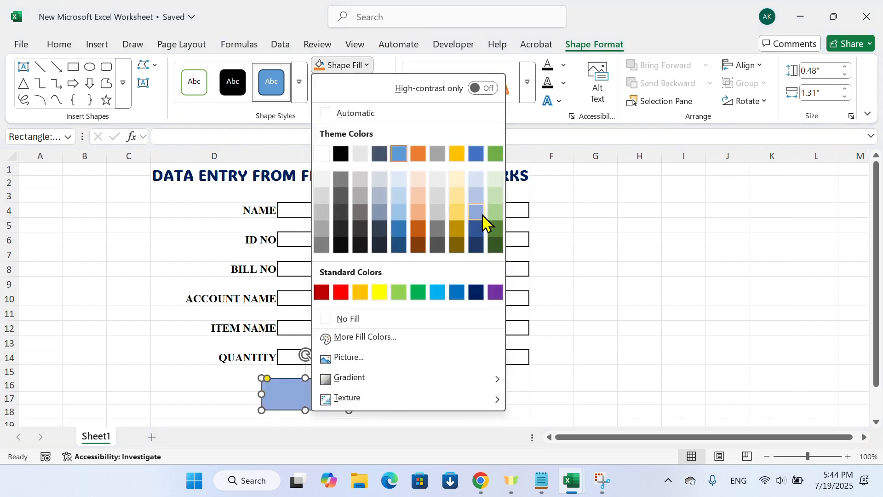
left_click(420, 295)
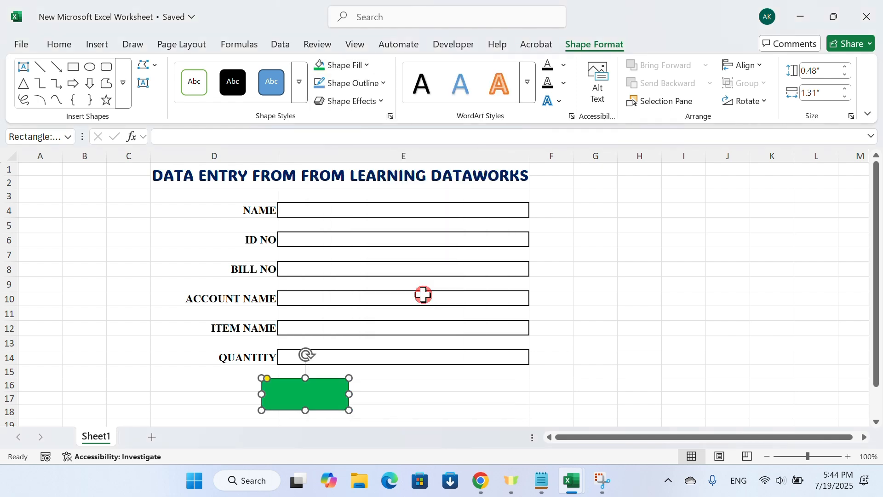
left_click(382, 102)
mouse_move(368, 136)
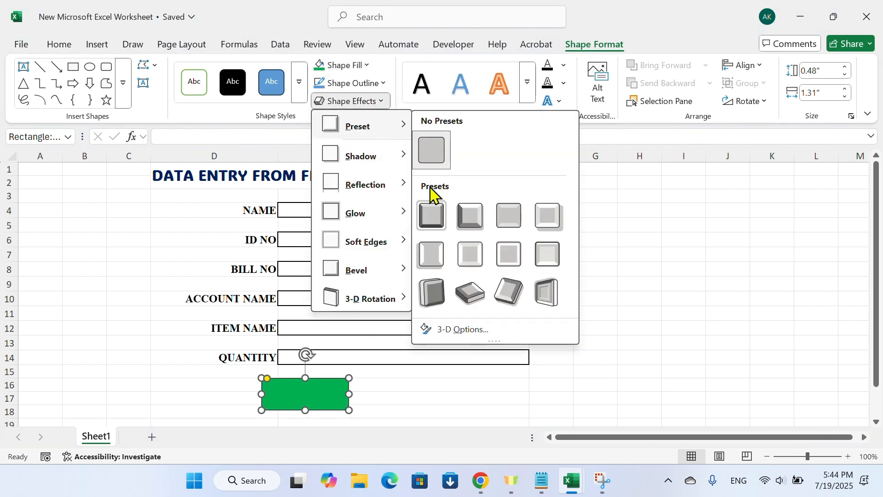
left_click(428, 215)
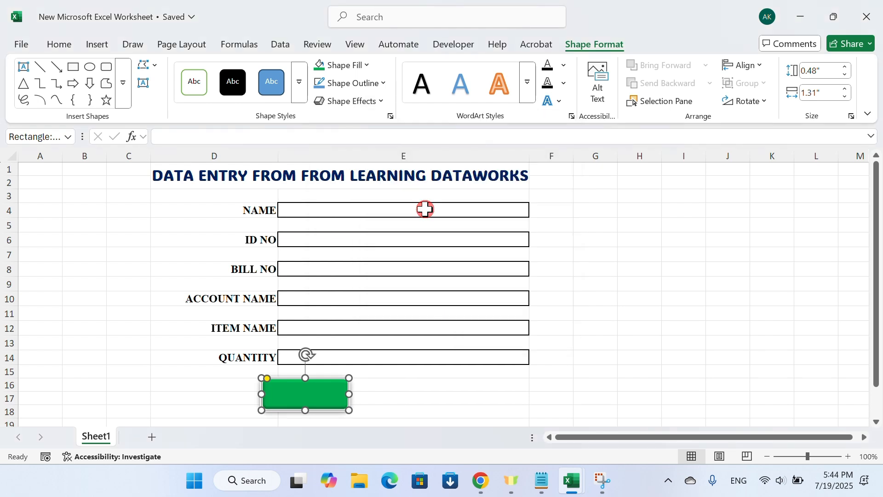
Label the green rectangle SUBMIT and format its text as bold ADLaM Display, size 18.
left_click(320, 404)
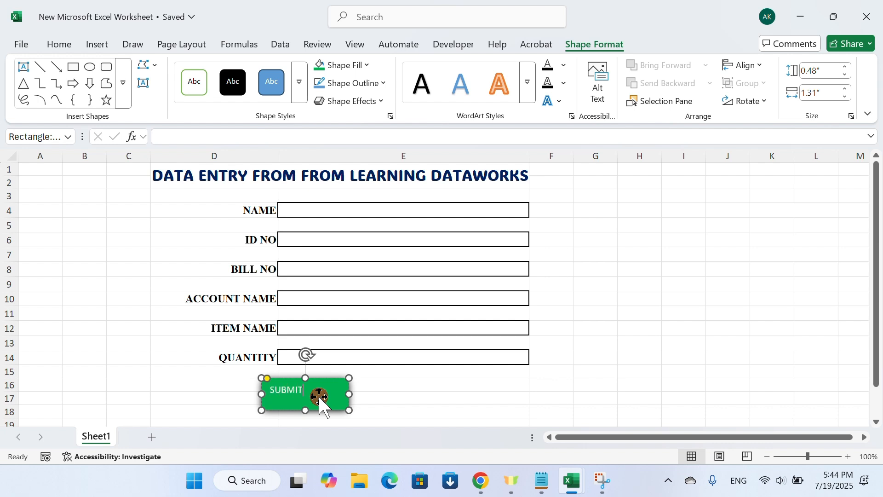
left_click(321, 387)
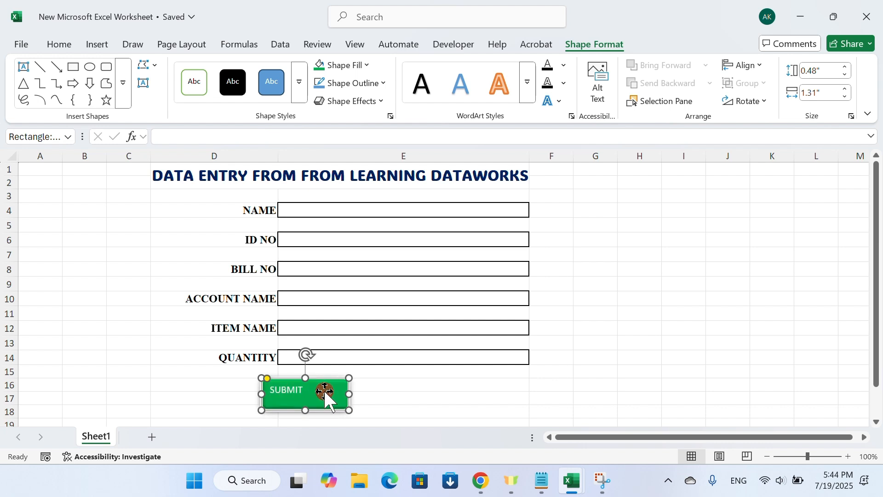
left_click(67, 44)
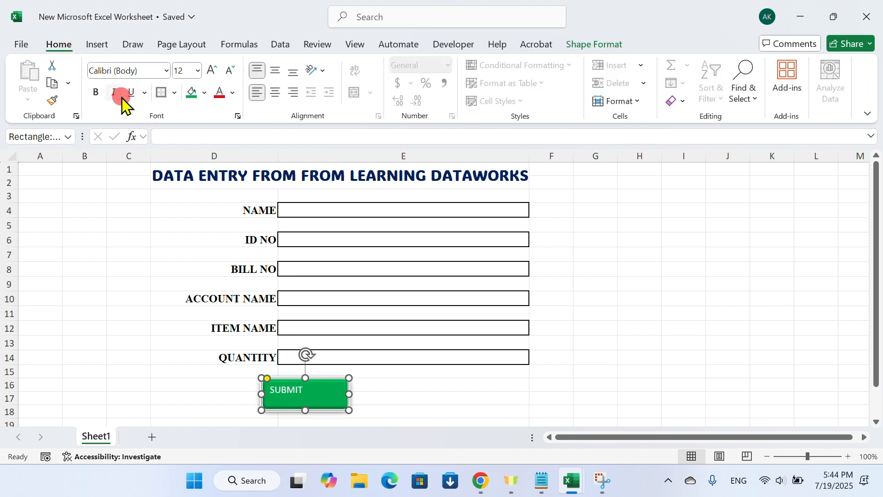
left_click(97, 92)
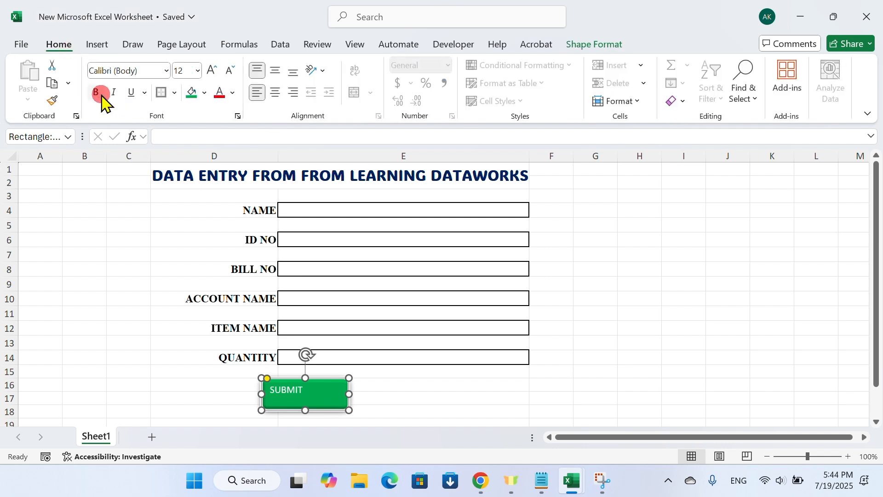
left_click(167, 71)
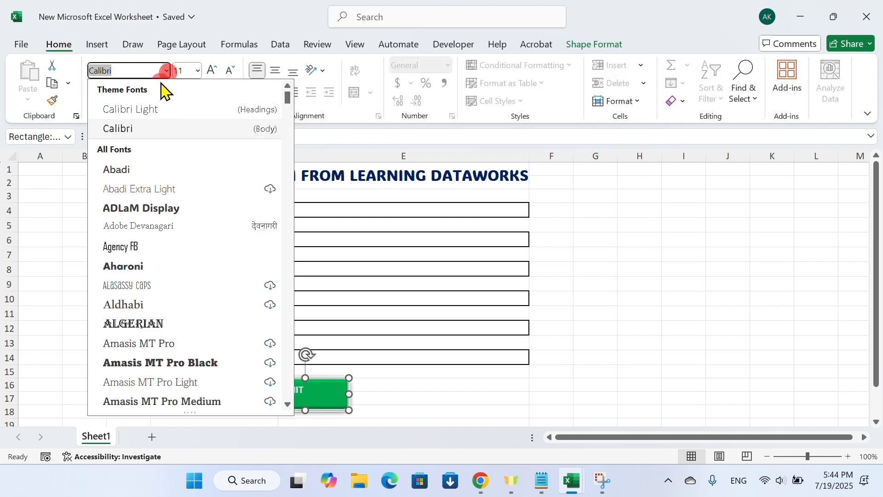
left_click(150, 209)
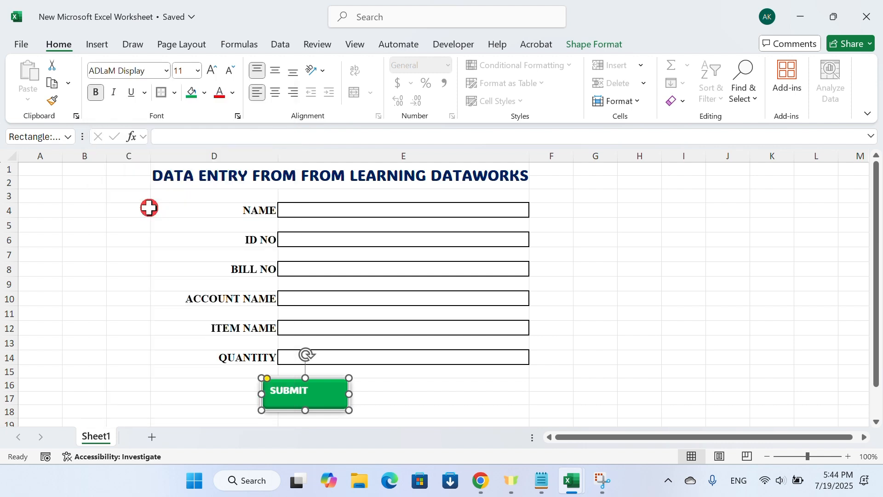
left_click(211, 71)
left_click(212, 71)
left_click(212, 71)
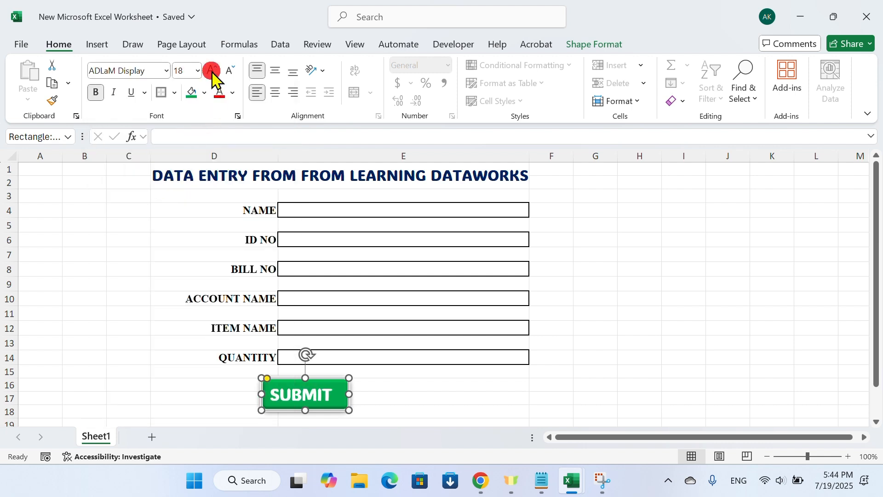
Duplicate the SUBMIT button and place the copy level with it, under the far end of the QUANTITY entry box.
left_click(402, 398)
left_click(319, 394)
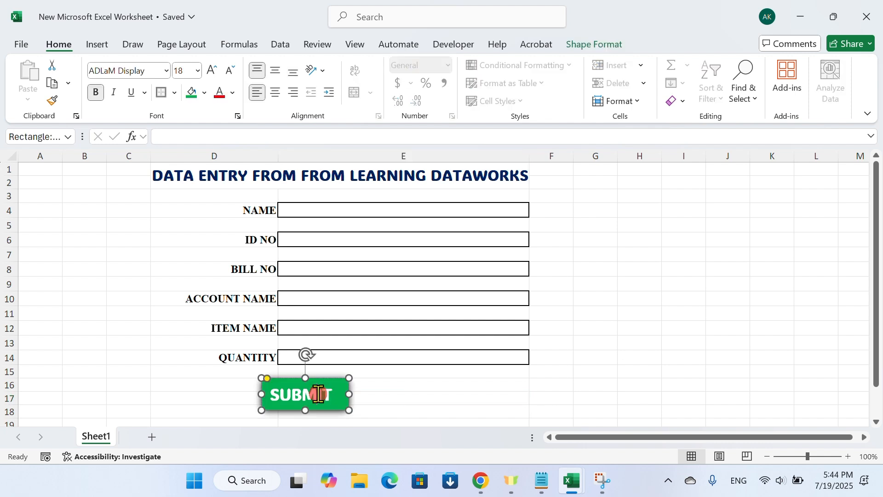
left_click(369, 392)
left_click(350, 406)
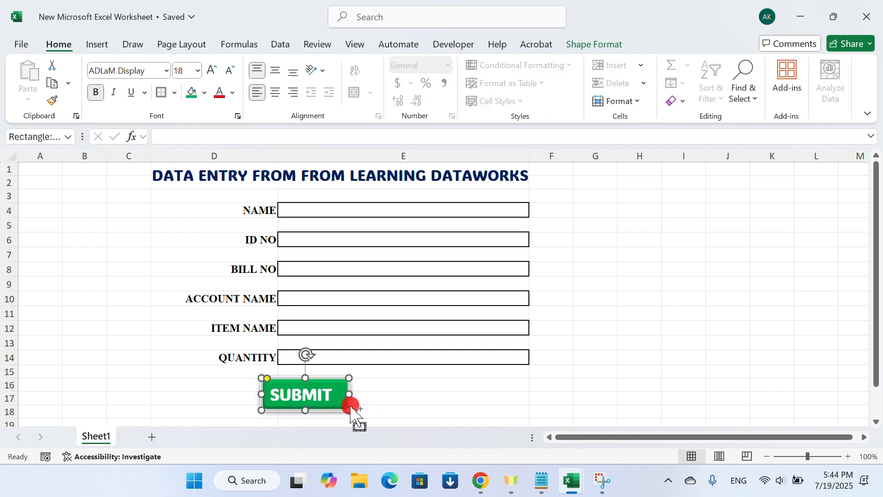
key("ctrl+d")
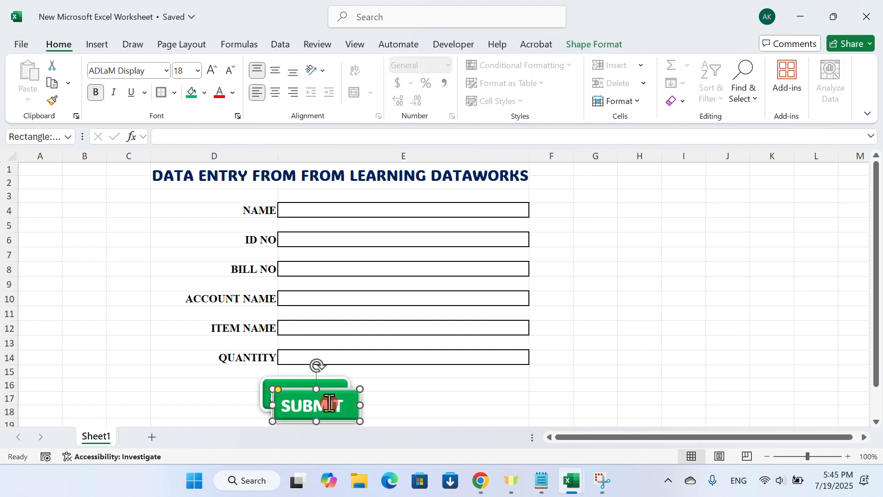
left_click_drag(333, 394, 515, 389)
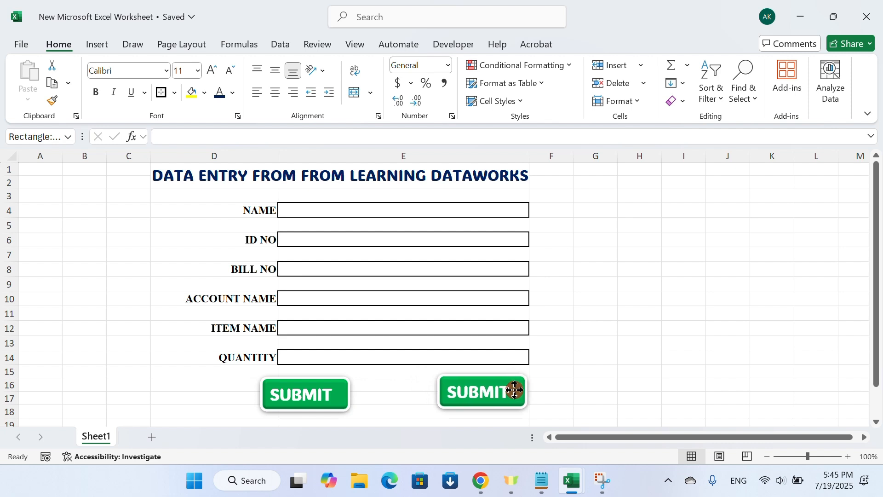
Replace the duplicated button's label with CLEAR.
double_click(461, 394)
type("CLEAR")
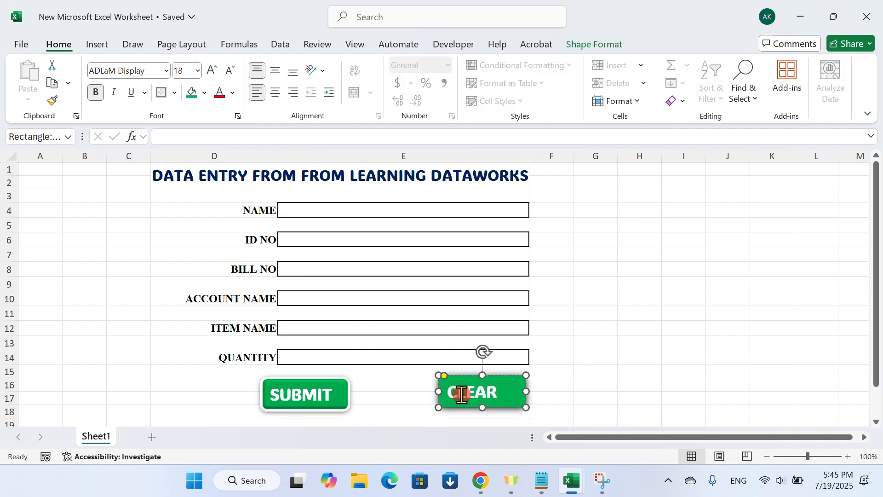
left_click(546, 382)
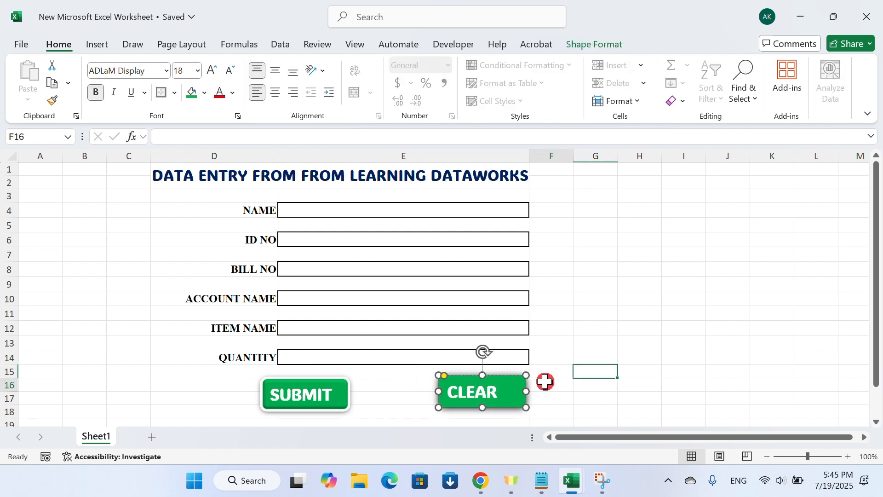
Change the CLEAR button's fill to standard red.
left_click(518, 384)
left_click(598, 45)
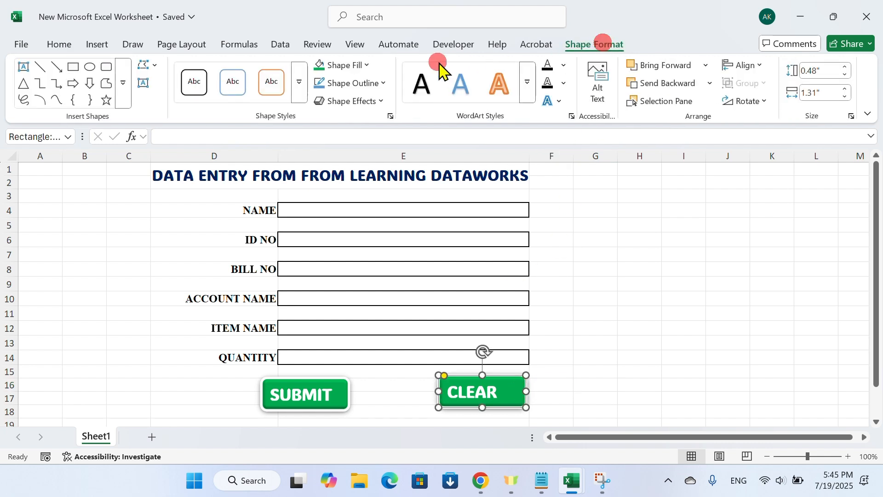
left_click(367, 66)
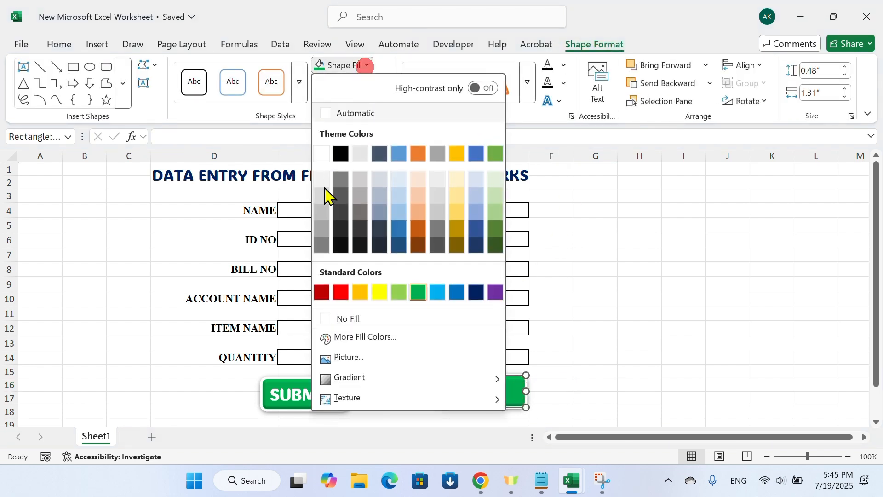
left_click(340, 293)
left_click(629, 300)
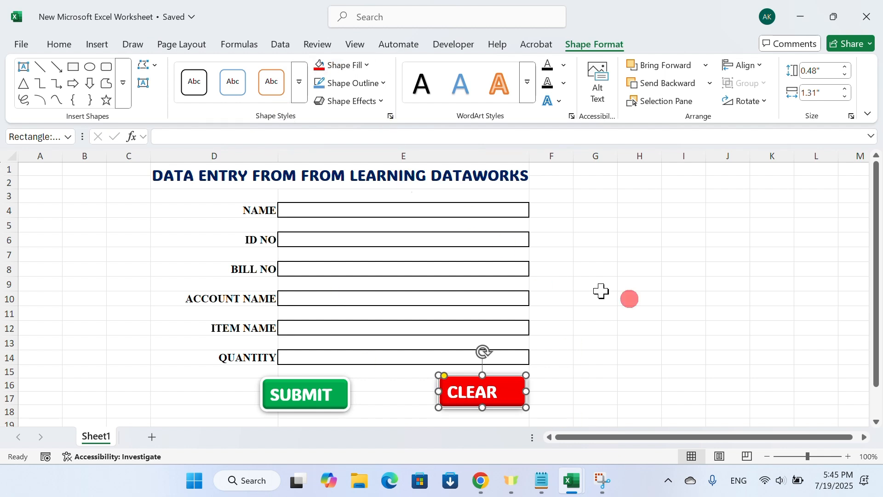
Center the labels of both the SUBMIT and CLEAR buttons horizontally and vertically.
left_click(338, 404)
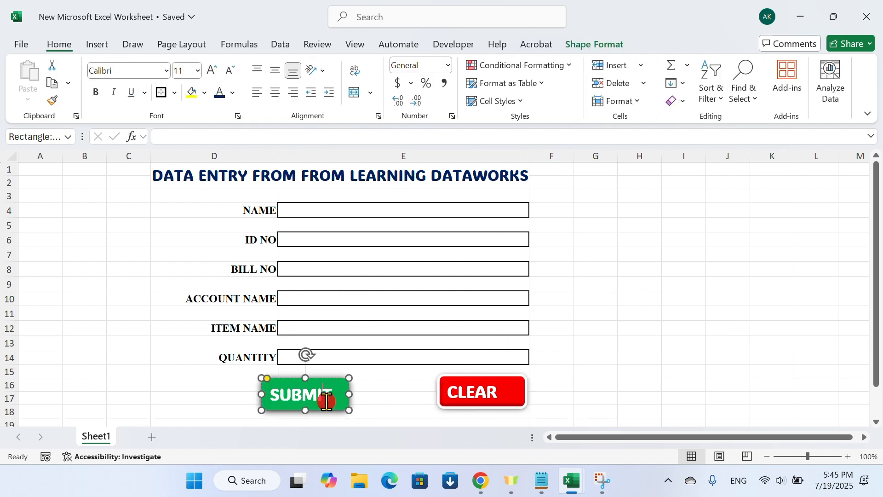
left_click(505, 403, "ctrl")
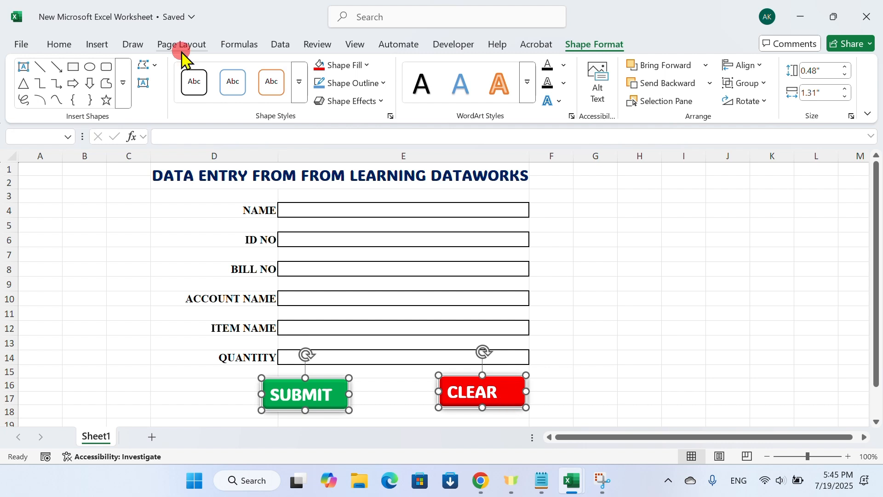
left_click(67, 46)
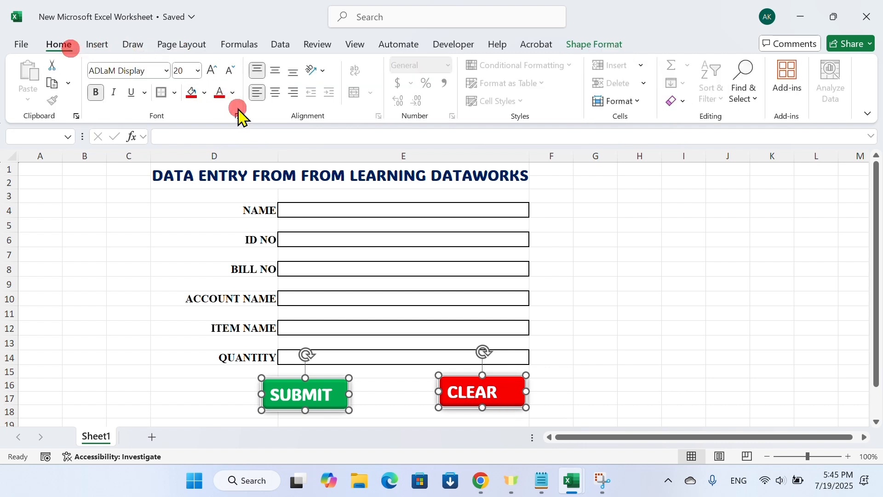
left_click(281, 90)
left_click(275, 71)
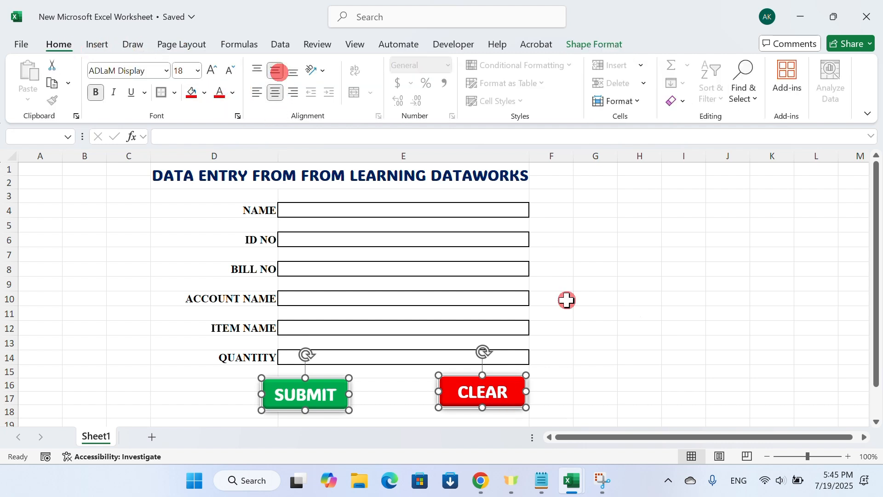
left_click(632, 315)
left_click(578, 270)
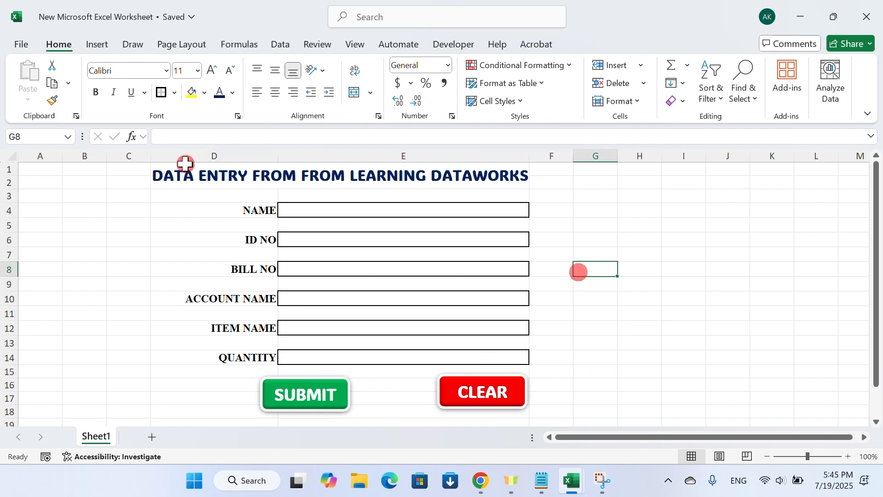
left_click(204, 176)
left_click_drag(204, 175, 439, 366)
scroll(477, 255, "up", 2)
left_click(451, 233)
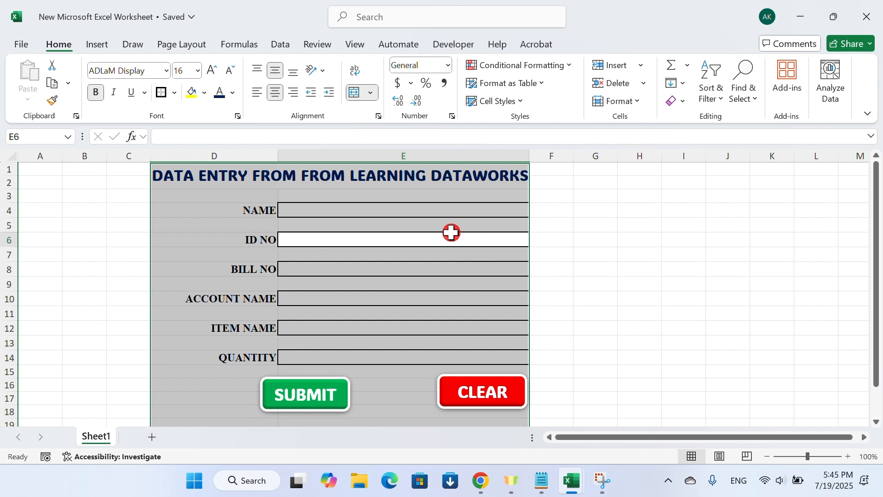
Apply an outside border around the whole form, range C1:F17.
left_click(127, 172)
left_click_drag(126, 172, 567, 366)
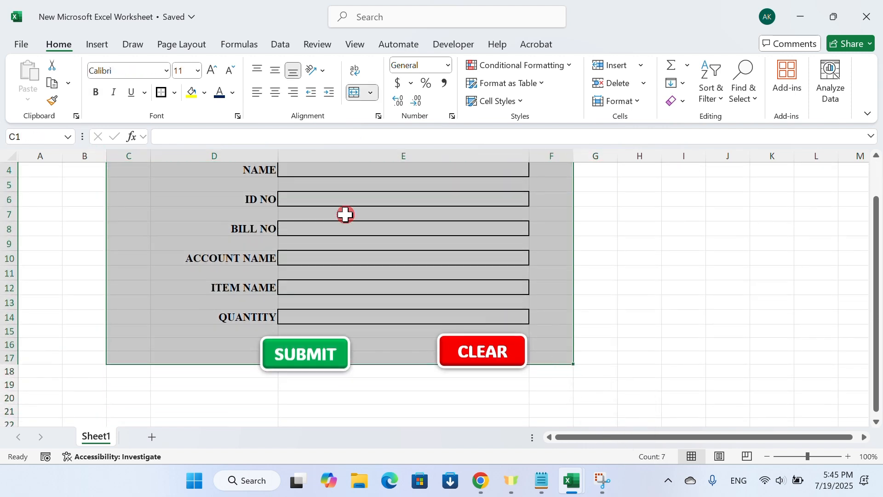
left_click(162, 93)
left_click(755, 284)
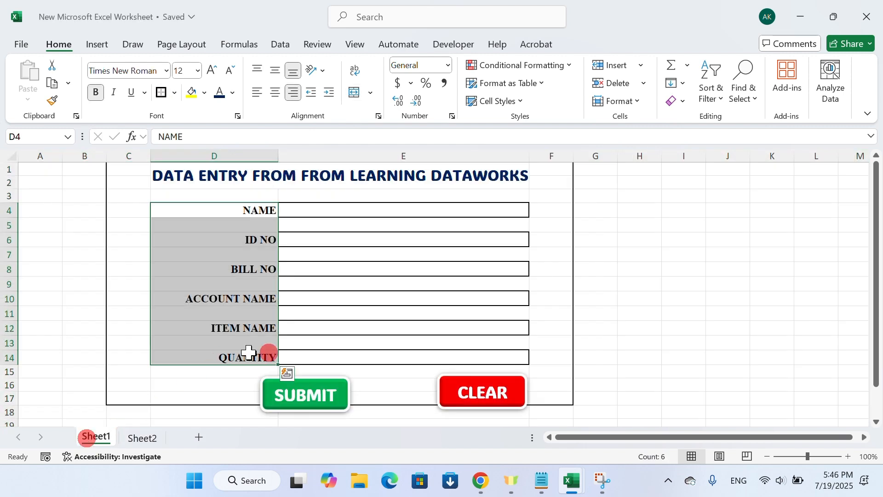
Add list data validation with an in-cell dropdown to the ITEM NAME entry cell E12, with source items starting FAN, AC.
left_click(763, 297)
left_click(443, 329)
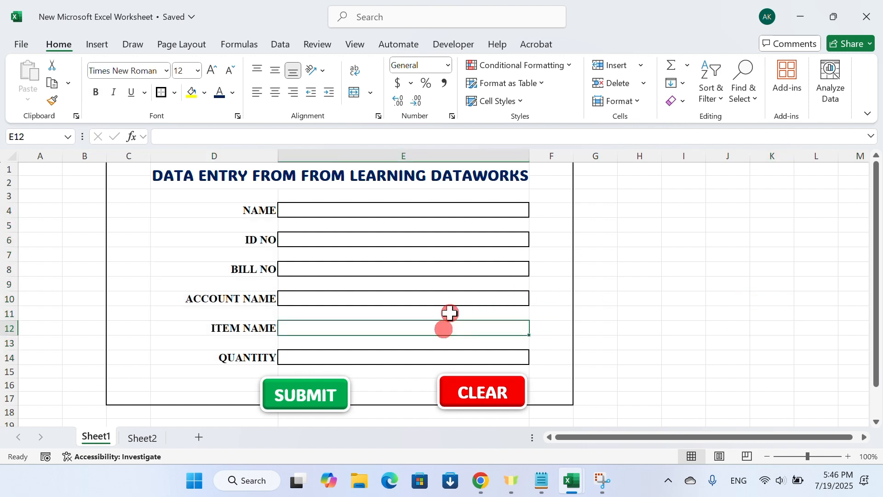
left_click(280, 46)
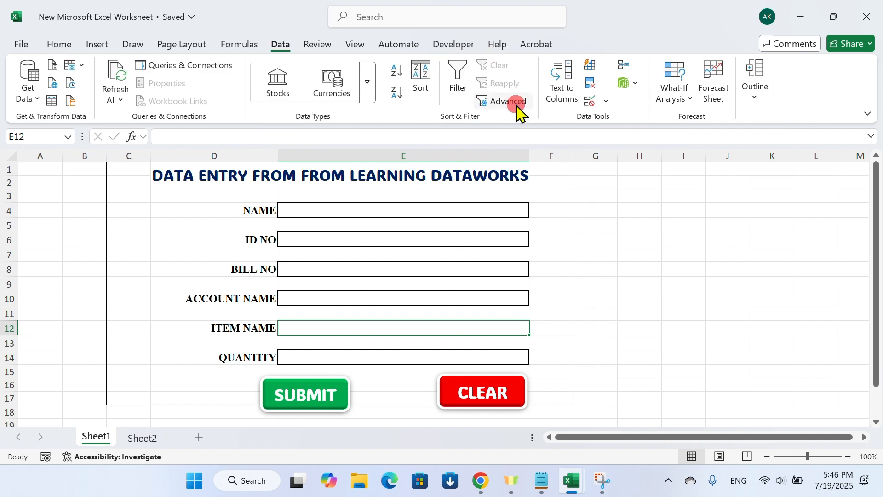
left_click(604, 101)
left_click(623, 126)
left_click(460, 204)
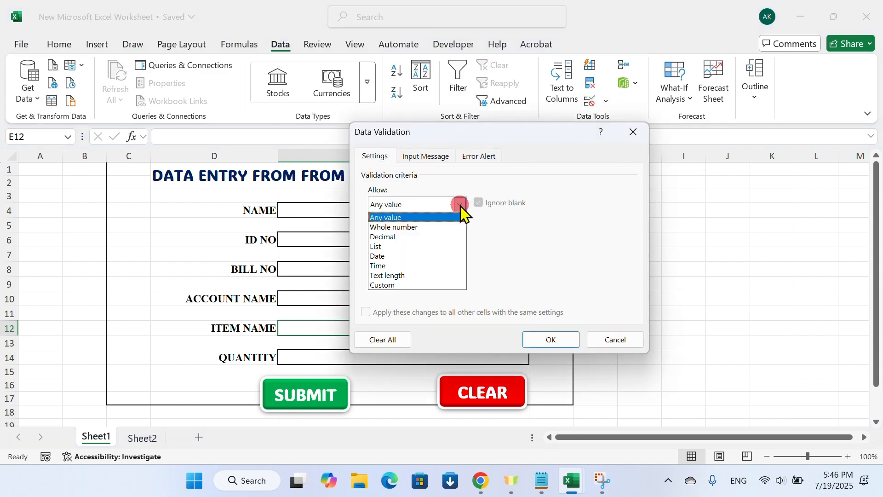
left_click(410, 248)
left_click(411, 265)
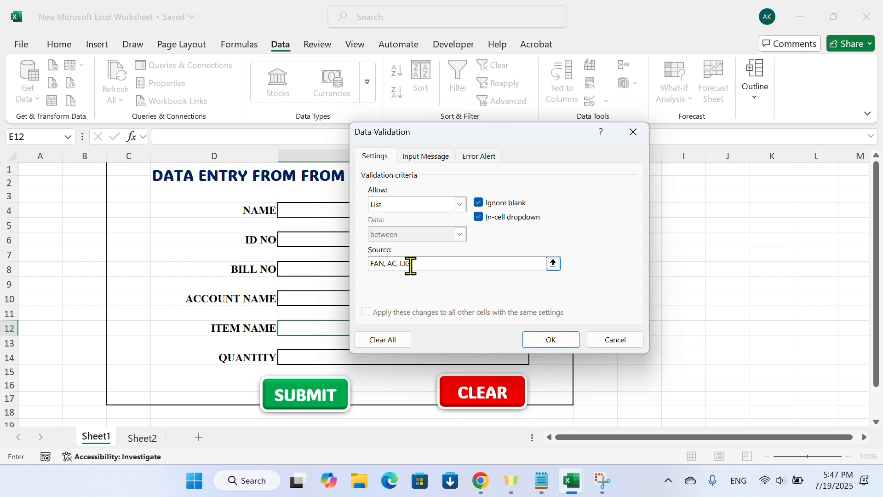
left_click(544, 339)
Copy the form labels in D3:D14 and paste them transposed into row 1 of Sheet2, starting at F1.
left_click(441, 315)
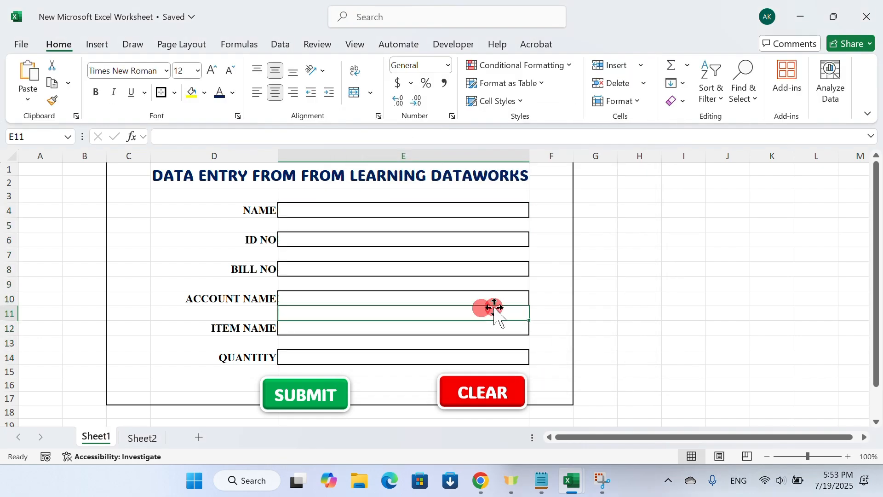
left_click(649, 281)
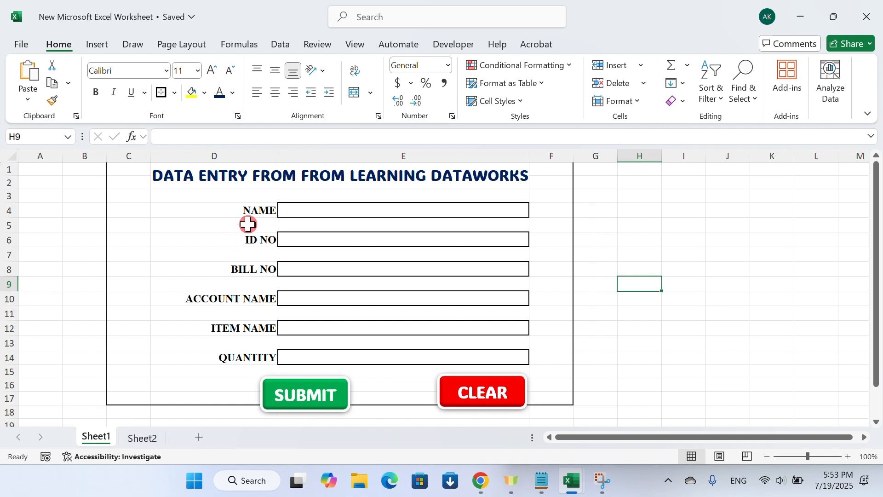
left_click_drag(261, 201, 234, 353)
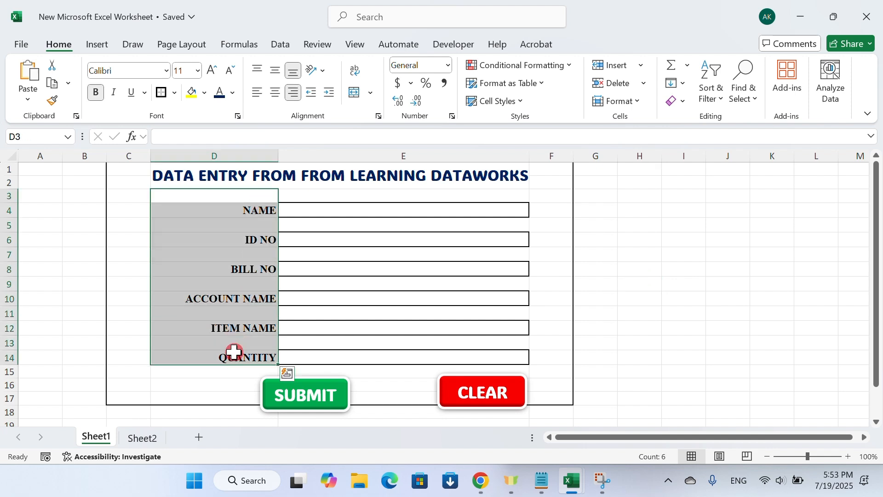
key("ctrl+c")
left_click(140, 438)
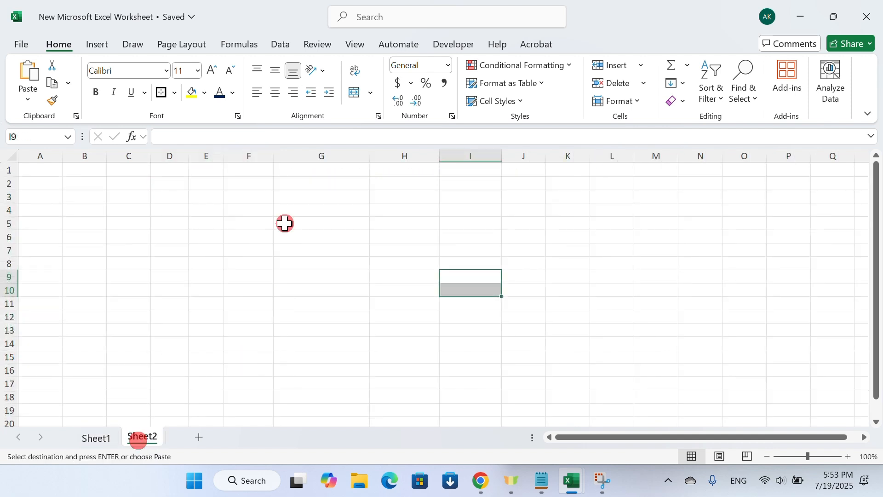
left_click(232, 174)
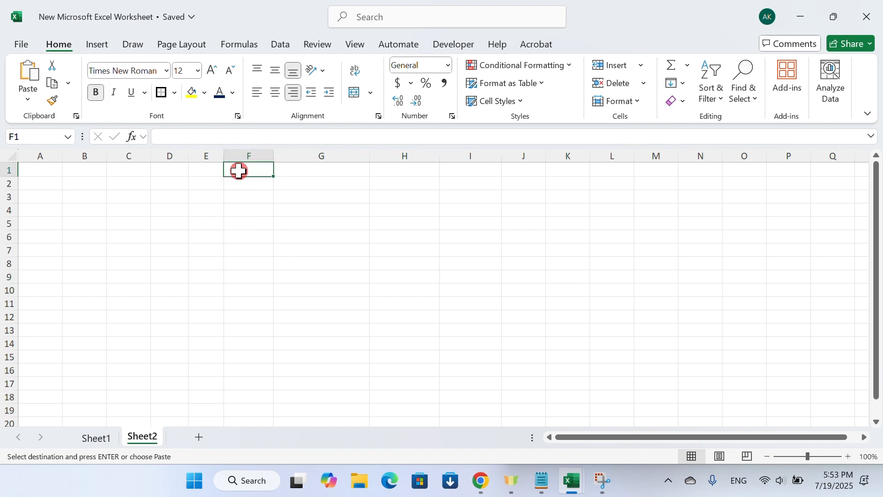
right_click(238, 171)
left_click(335, 153)
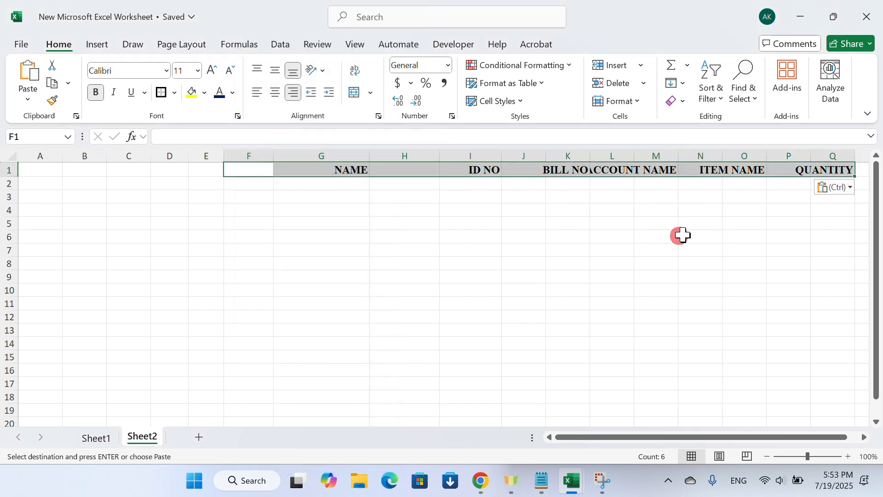
Delete the spacer columns H, J, L, N and P between the pasted headers on Sheet2.
left_click(609, 249)
scroll(514, 242, "right", 2)
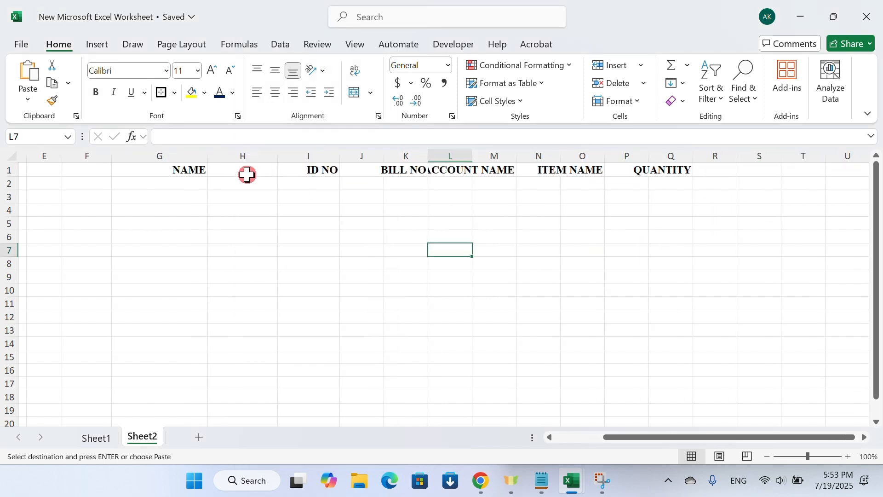
left_click(245, 156)
left_click(354, 155, "ctrl")
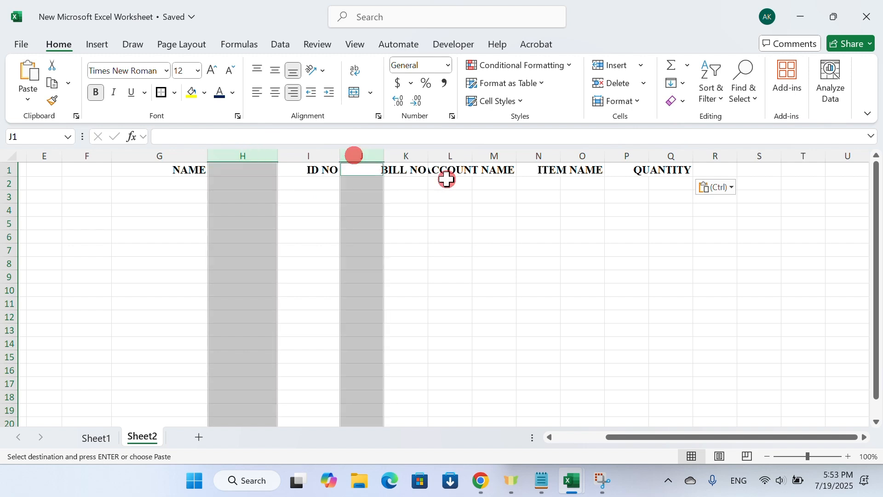
left_click(457, 157, "ctrl")
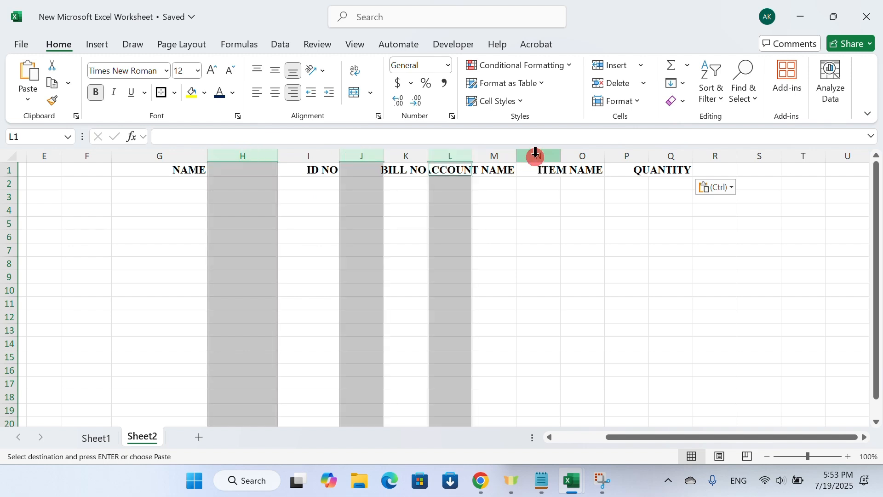
left_click(535, 156, "ctrl")
left_click(620, 156, "ctrl")
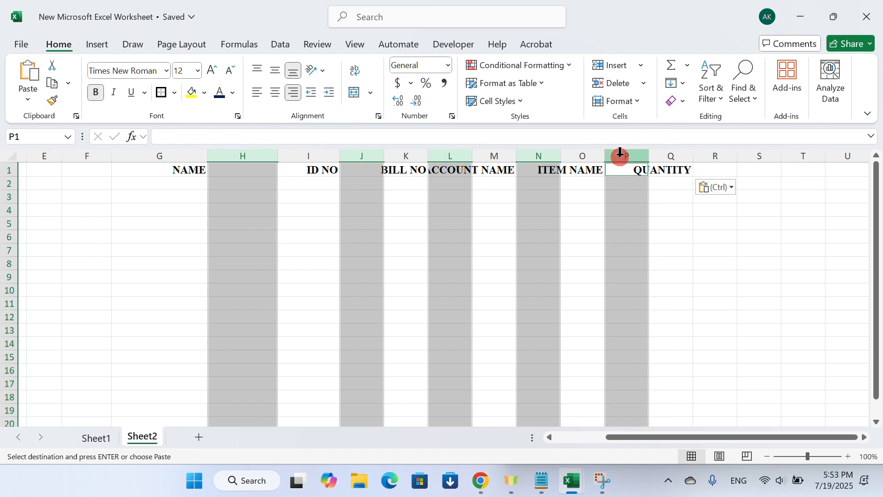
key("ctrl+minus")
left_click(518, 219)
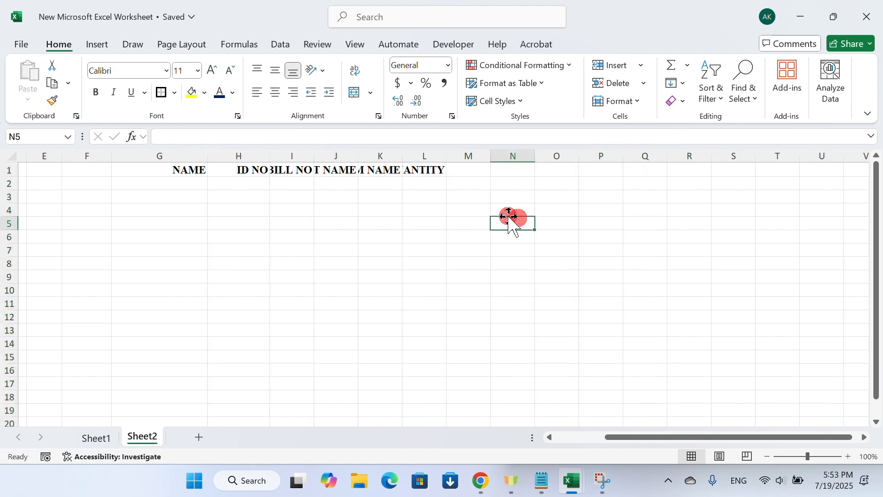
AutoFit the width of all columns on Sheet2 to their header text.
left_click(284, 156)
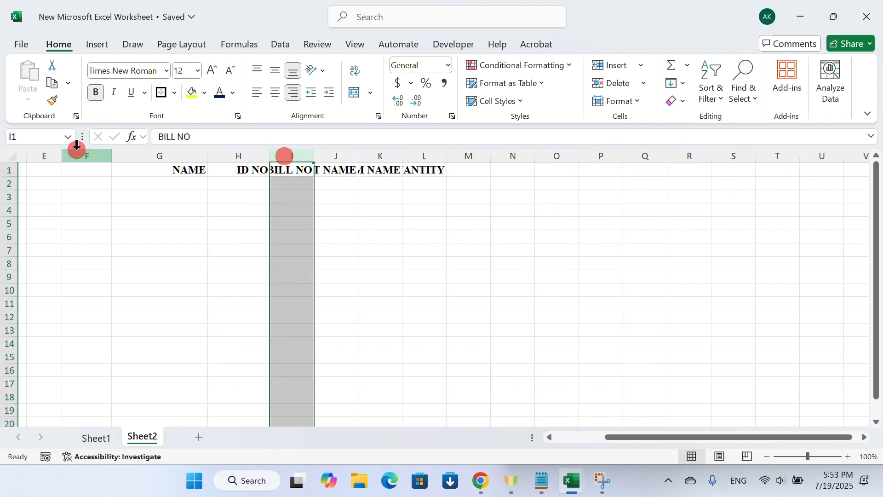
left_click(8, 154)
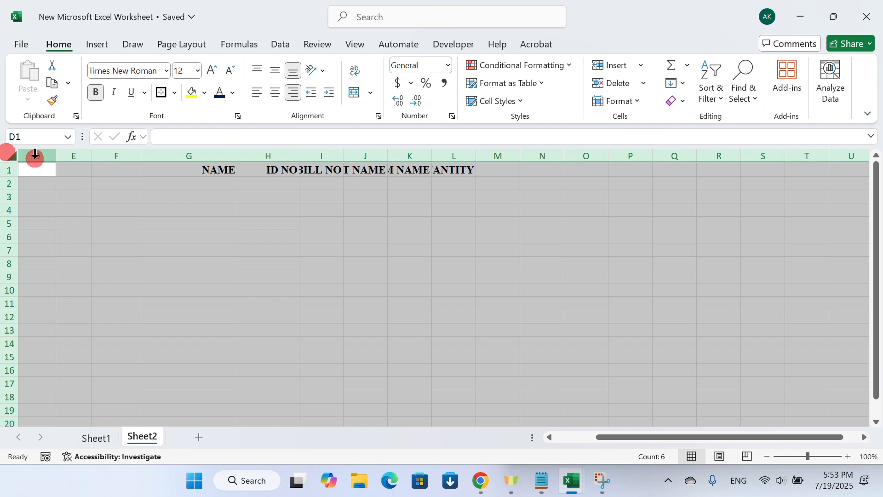
double_click(236, 156)
left_click(200, 173)
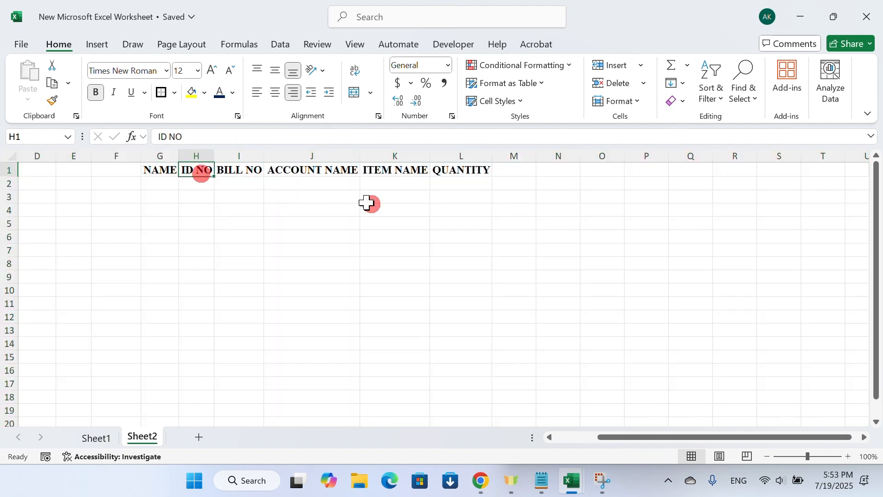
Create a table with headers from G1:L1 on Sheet2 and give it the light table style with an orange header.
scroll(546, 242, "left", 2)
scroll(380, 237, "left", 2)
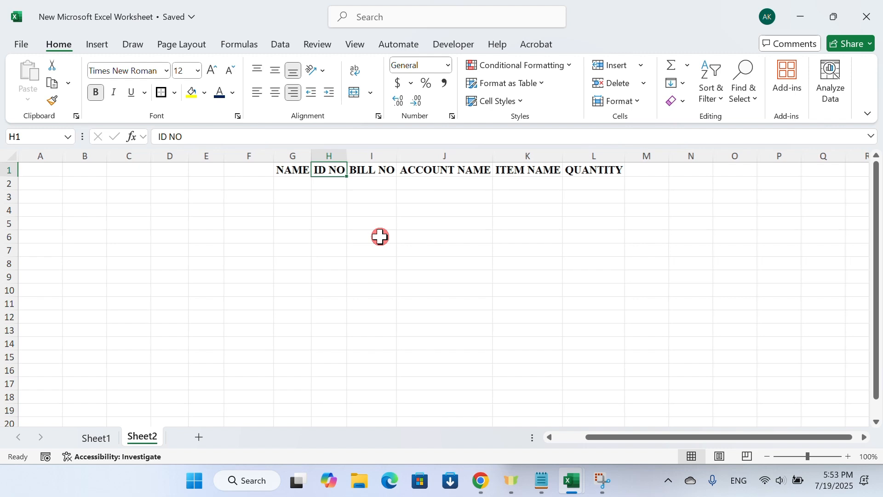
left_click(378, 172)
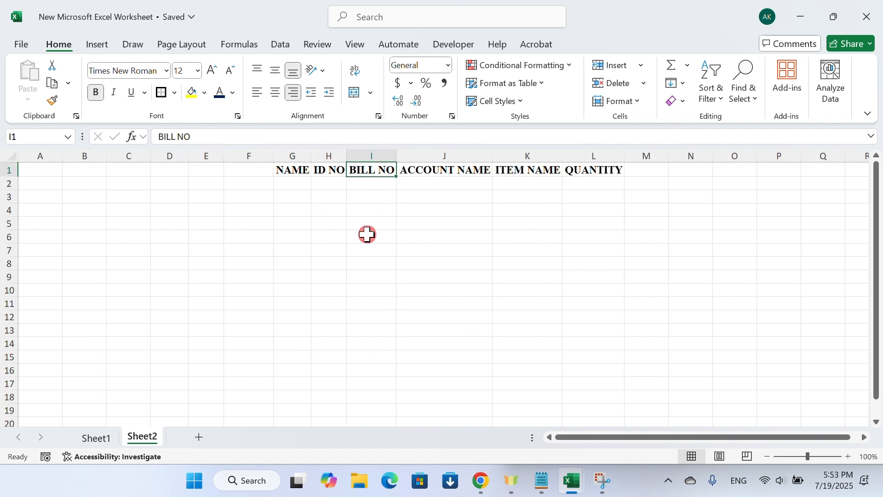
key("ctrl+t")
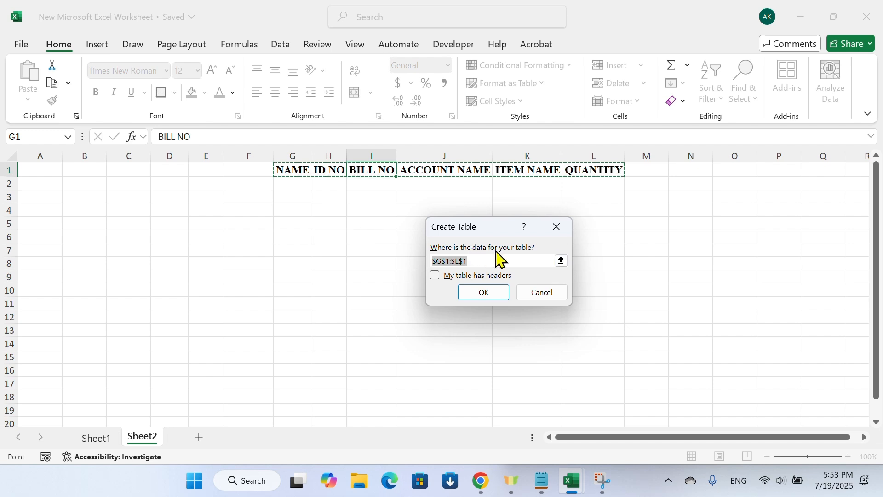
left_click(437, 278)
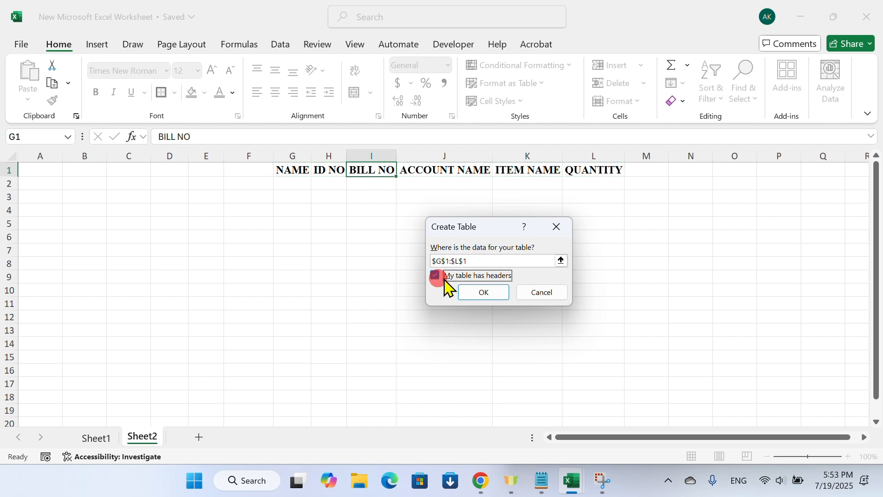
left_click(487, 292)
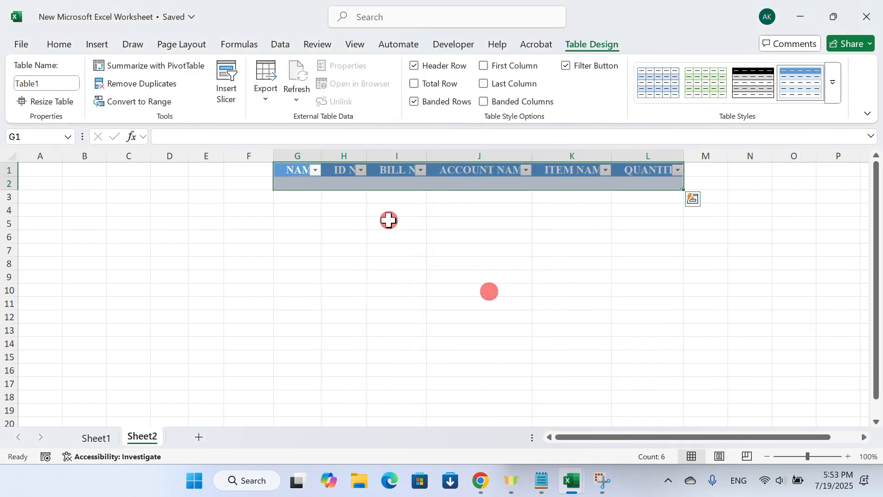
left_click(833, 83)
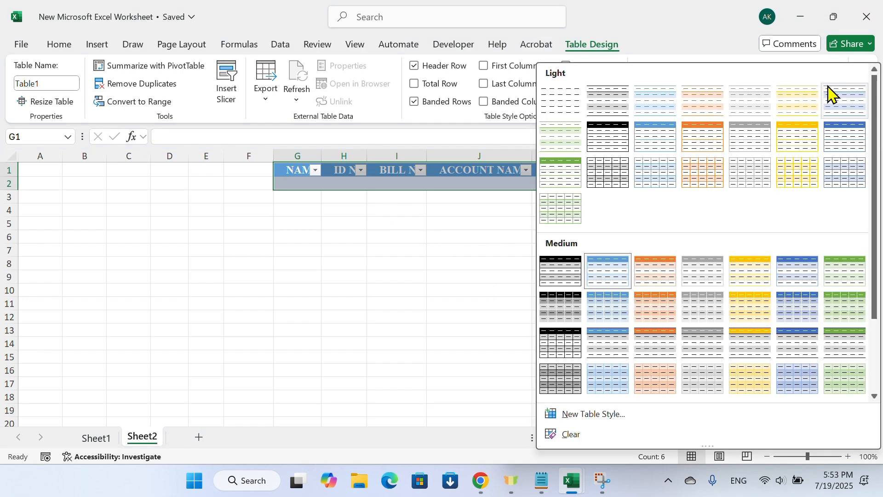
left_click(703, 144)
Apply all borders to the table's blank data row, G2:L2.
left_click_drag(292, 184, 644, 183)
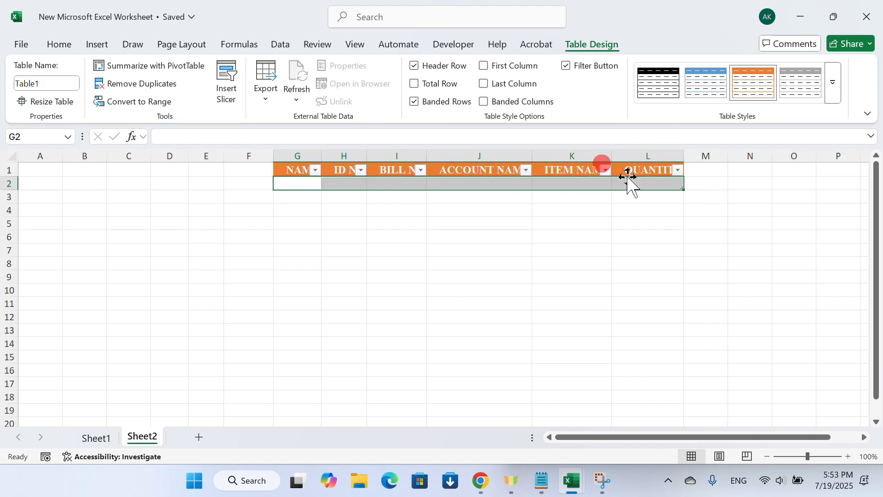
left_click(59, 44)
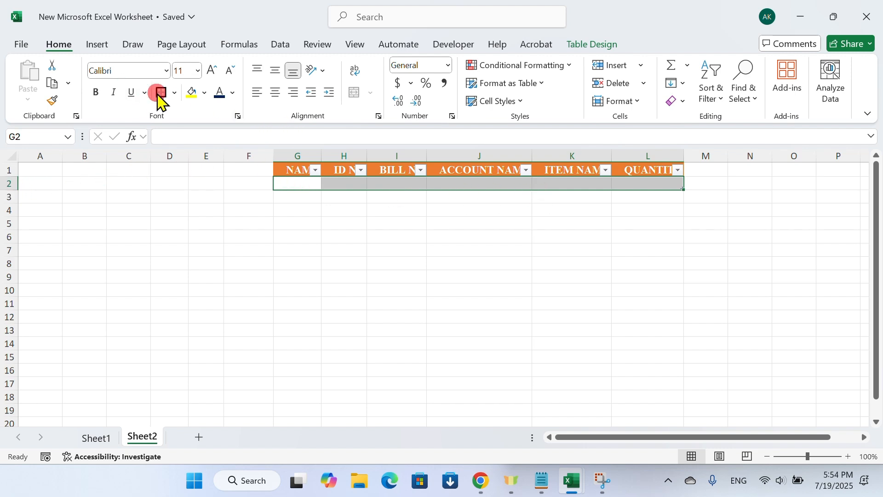
left_click(175, 92)
left_click(192, 237)
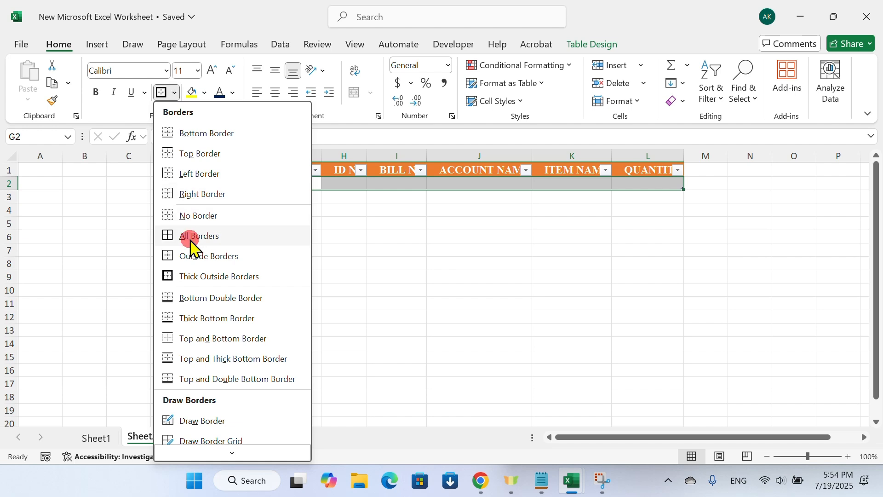
left_click(242, 232)
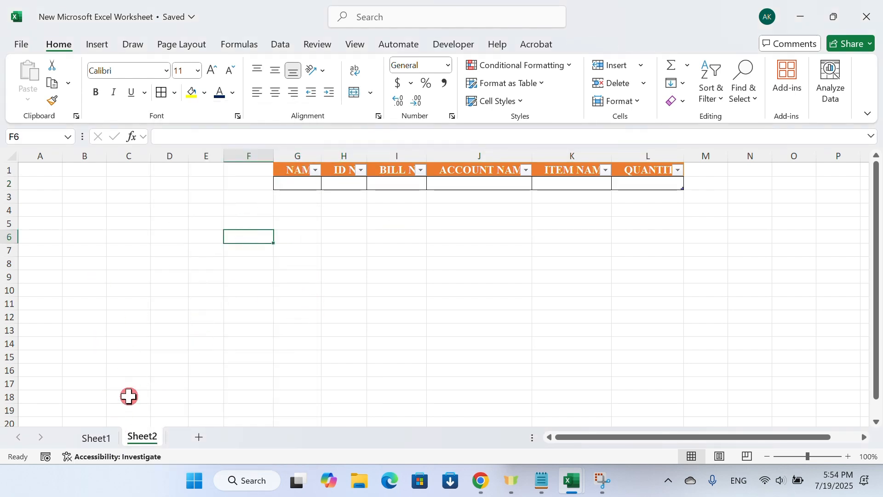
Return to the form on Sheet1, restore the Excel window to a smaller size and switch to the ChatGPT browser window.
left_click(95, 438)
left_click(344, 243)
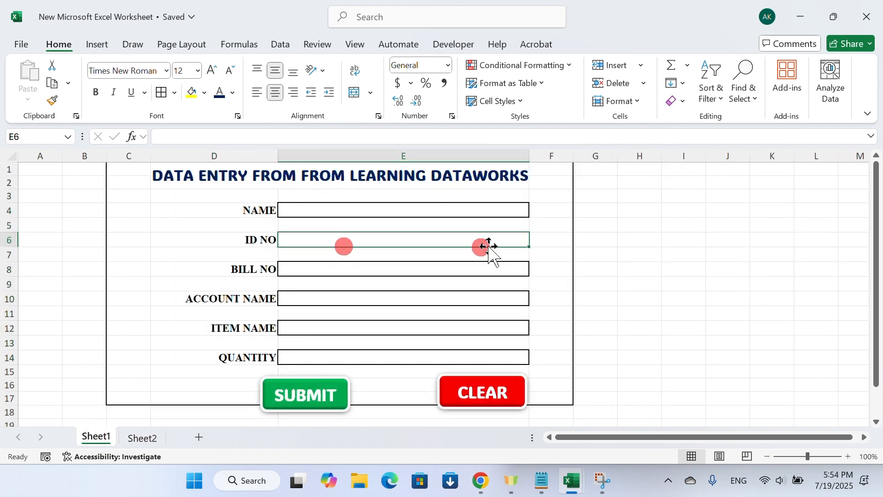
left_click(833, 18)
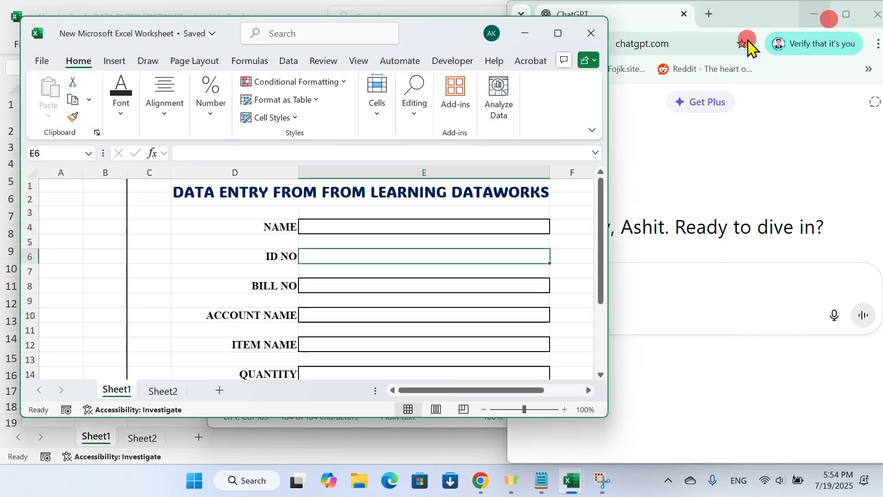
left_click(638, 283)
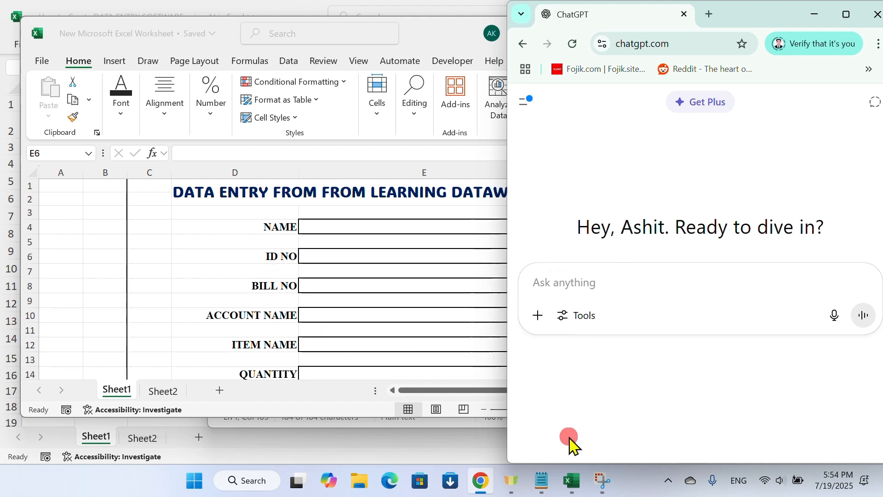
Paste the text document's prompt into ChatGPT, requesting VBA to transpose sheet1 cells E4,E6,E8,E10,E12,E14 into the next blank row of Table1 in sheet2, and close the document.
mouse_move(534, 484)
left_click(530, 405)
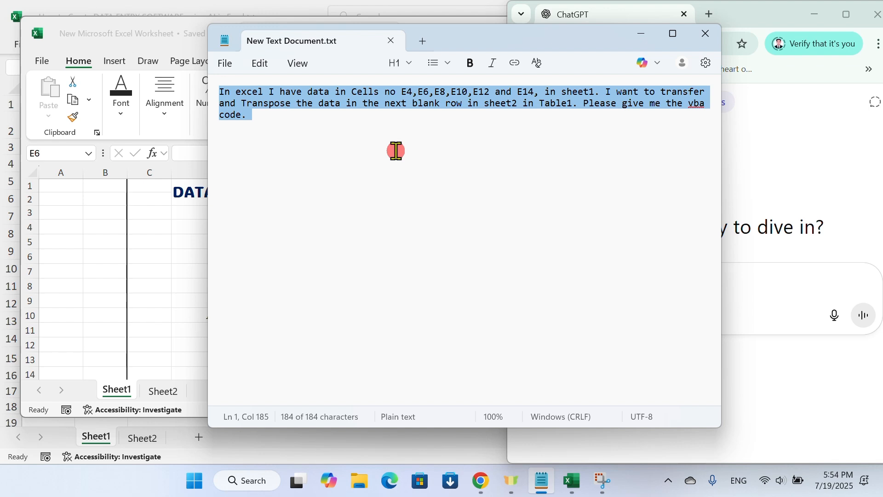
left_click(782, 136)
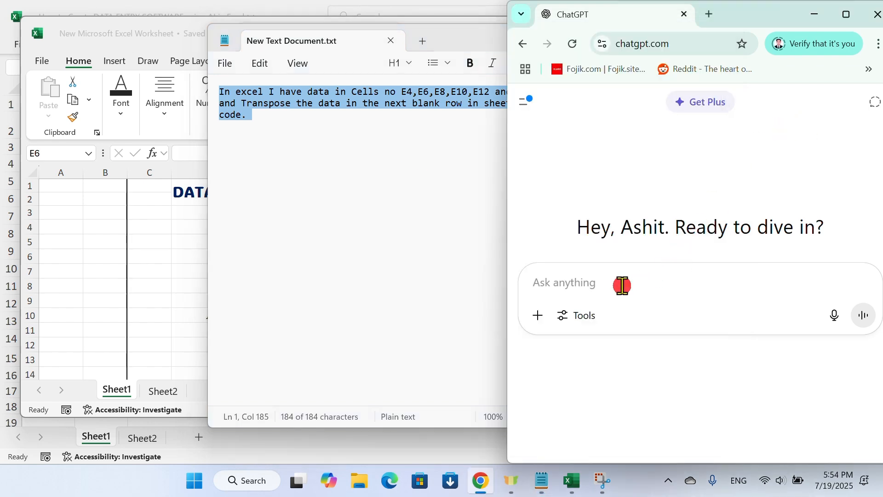
type("In excel I have data in Cells no E4,E6,E8,E10,E12 and E14, in sheet1. I want to transfer and Transpose the data in the next blank row in sheet2 in Table1. Please give me the vba code.")
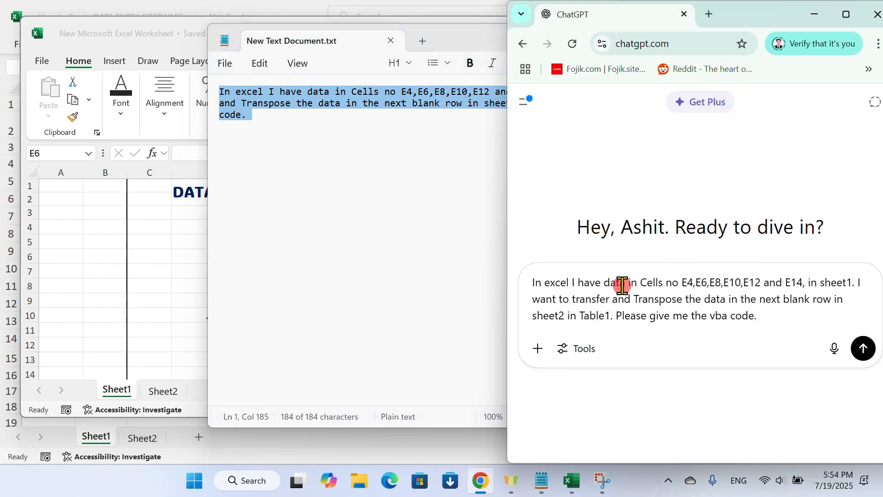
left_click(435, 204)
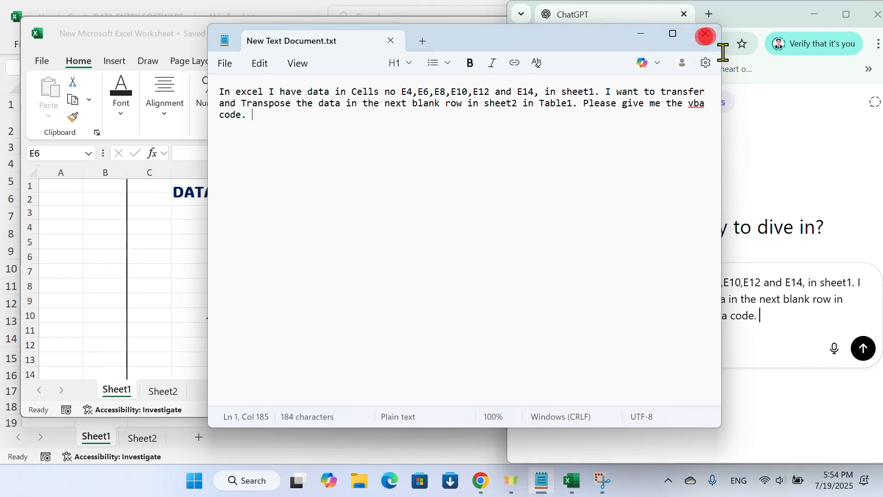
left_click(706, 35)
Enlarge the Excel window vertically beside ChatGPT to fit the whole form, and check its column E entry cells against the prompt.
left_click(847, 14)
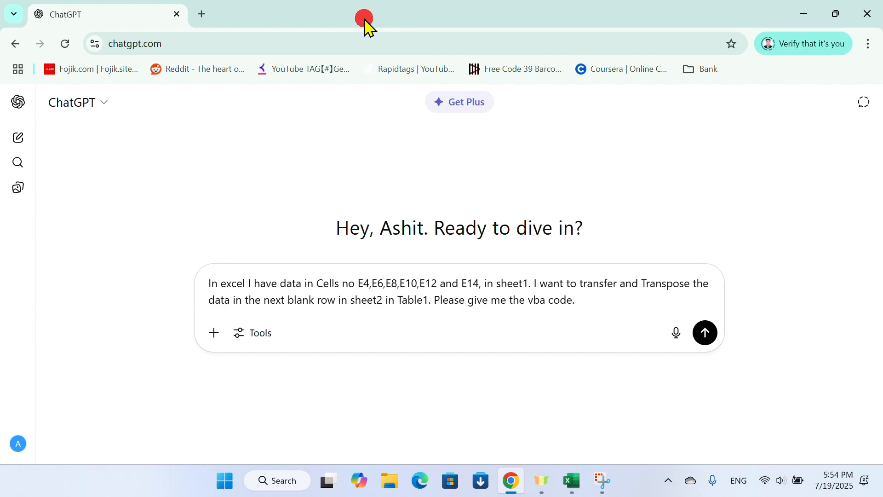
left_click(833, 21)
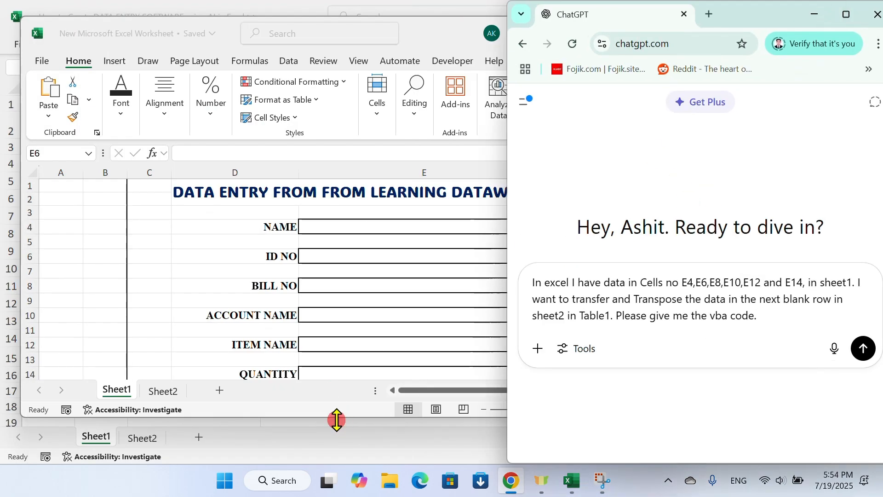
left_click_drag(337, 419, 367, 462)
left_click(441, 226)
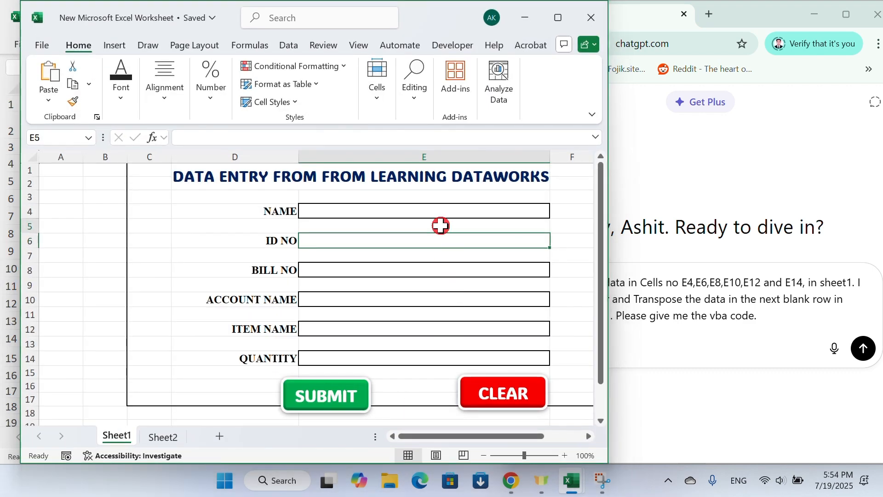
left_click(427, 157)
left_click(676, 351)
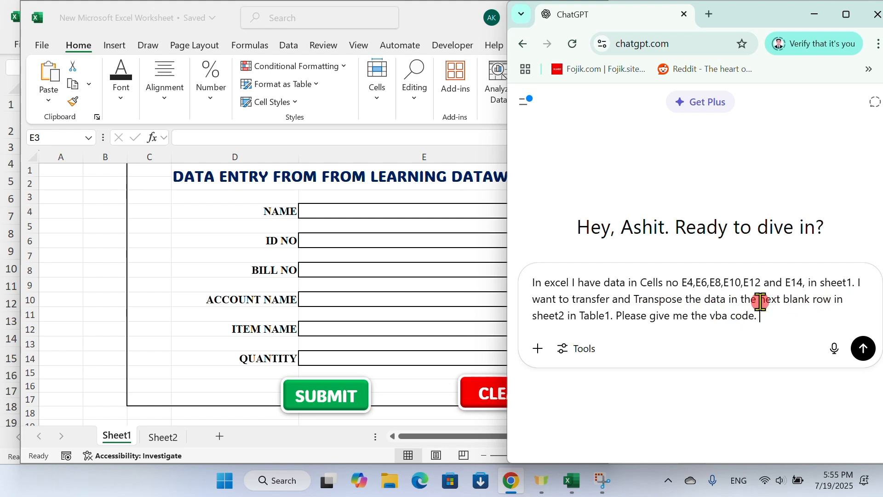
Check Table1's header cells and blank row on Sheet2 against the prompt's transfer destination.
left_click(157, 439)
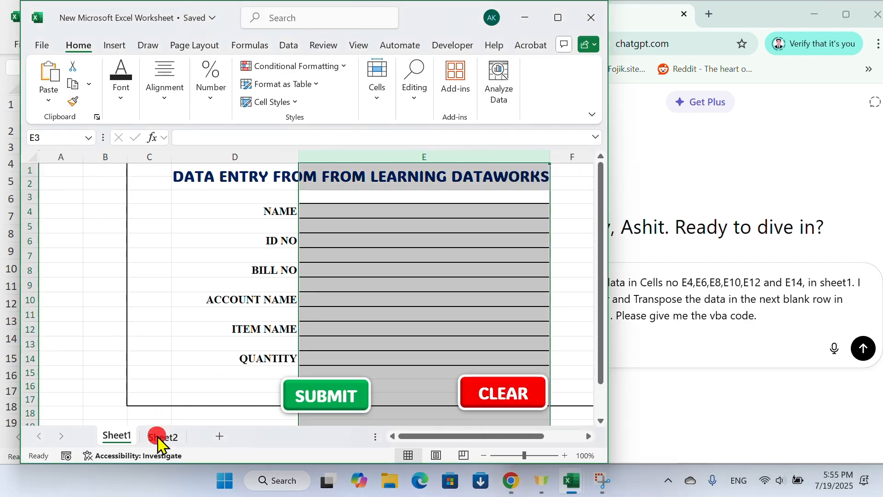
left_click(166, 439)
left_click(287, 355)
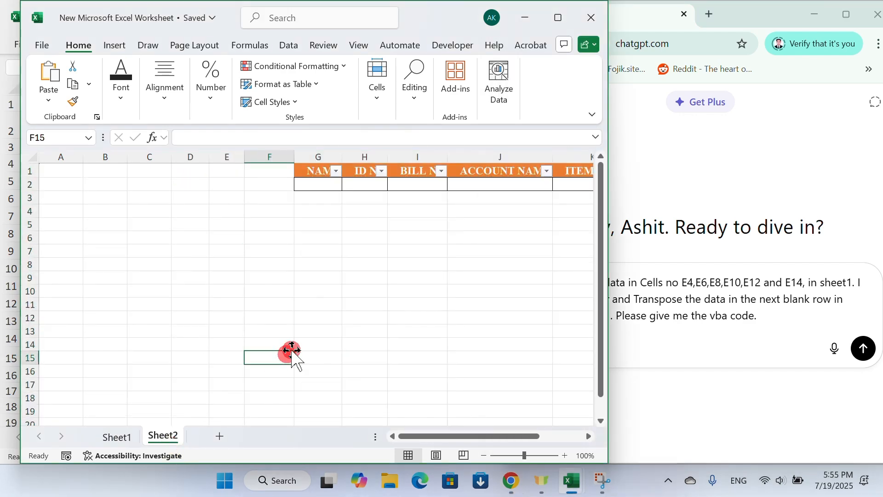
left_click(355, 183)
left_click(445, 187)
left_click(498, 173)
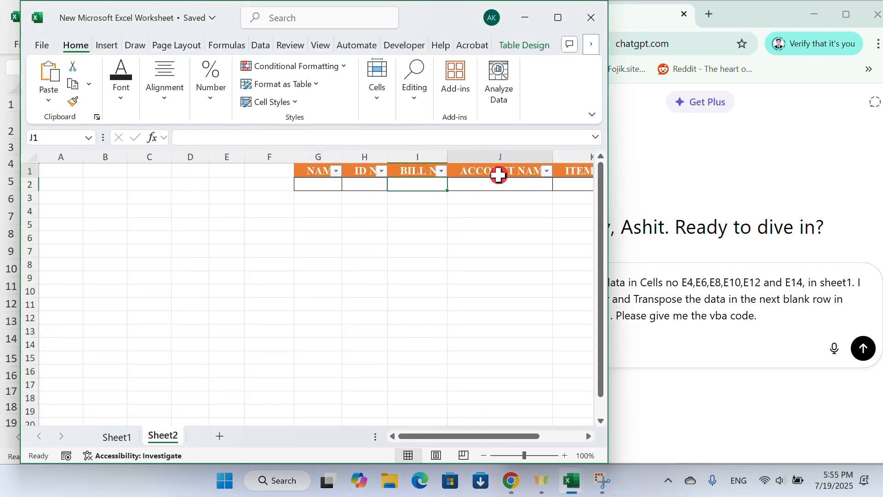
Send the prompt to ChatGPT, review its reply and copy the generated VBA code.
left_click(678, 352)
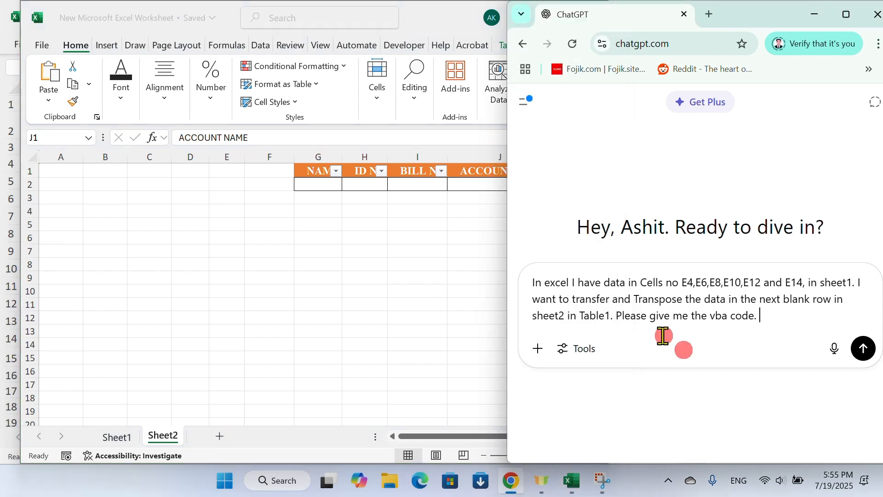
left_click(862, 350)
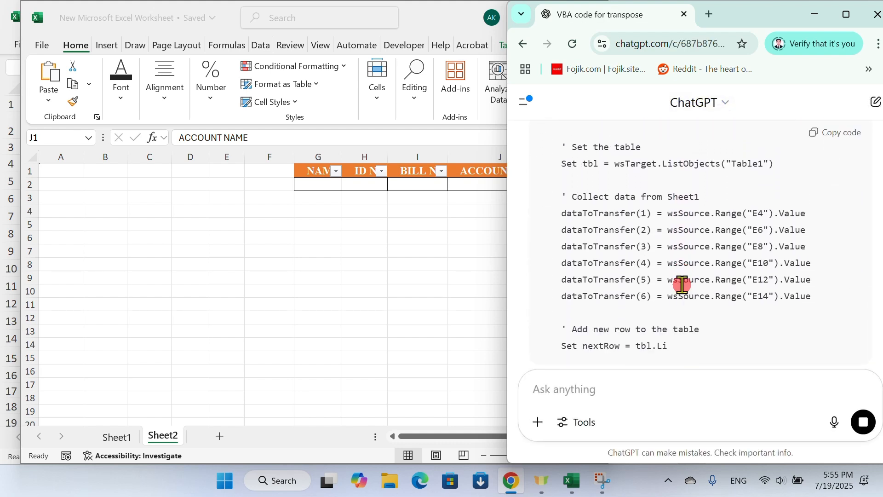
scroll(681, 292, "up", 4)
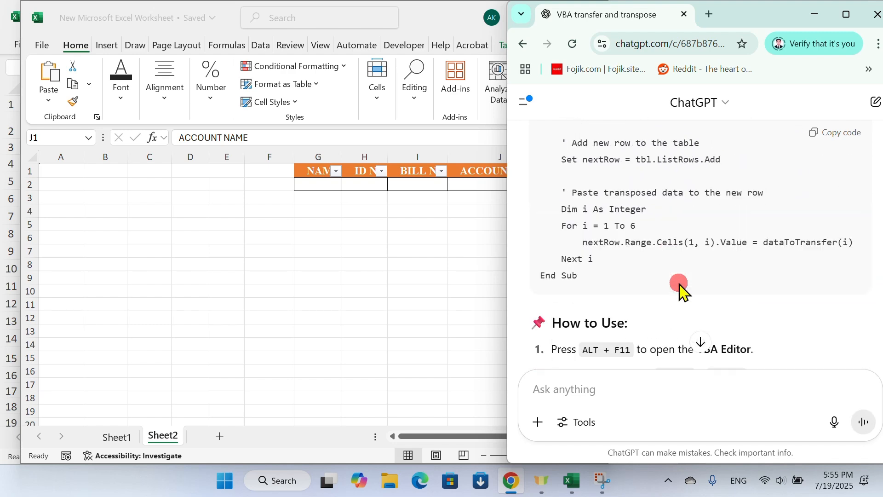
scroll(674, 297, "down", 5)
scroll(674, 287, "up", 7)
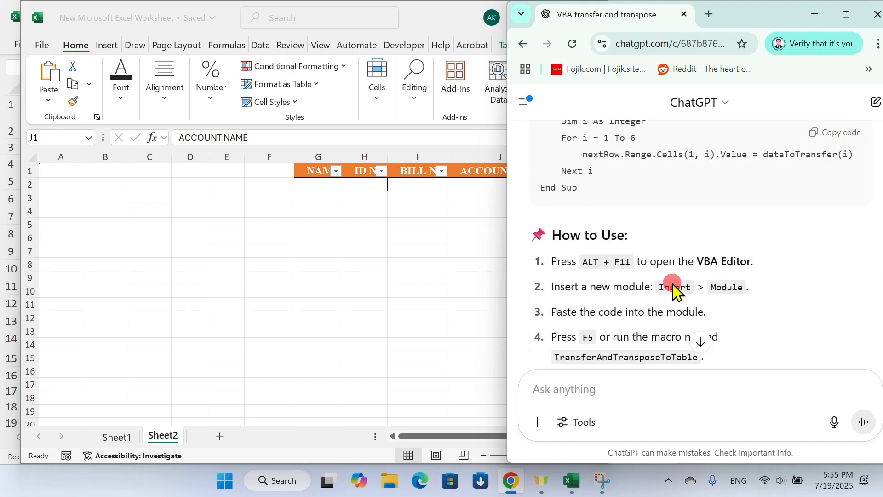
scroll(687, 299, "up", 5)
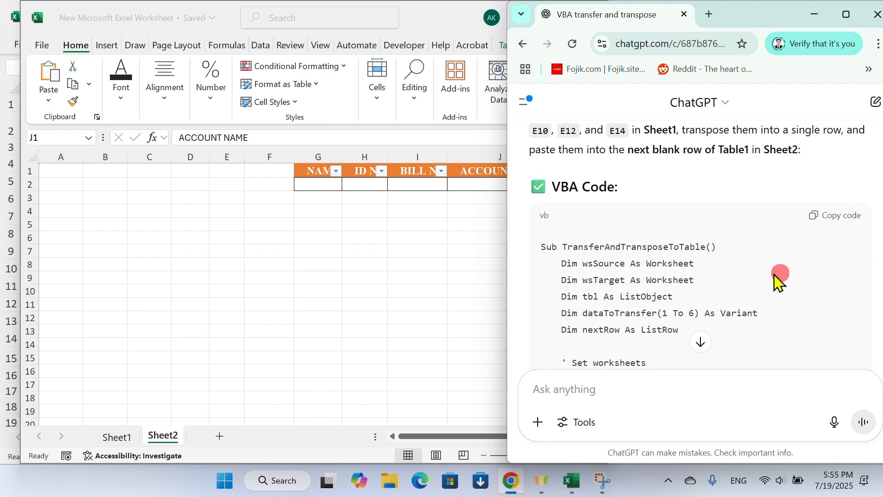
left_click(828, 224)
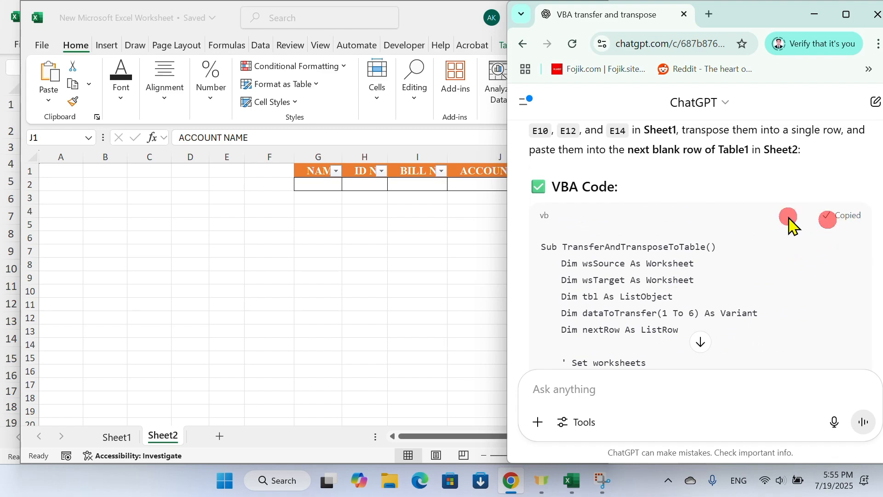
Switch back to the Excel workbook, maximize its window and return to the form on Sheet1.
left_click(282, 262)
left_click(558, 18)
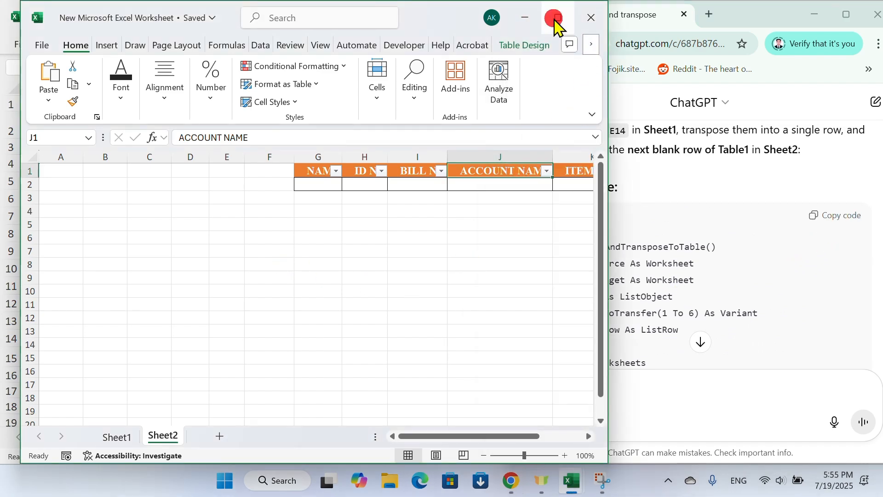
left_click(96, 437)
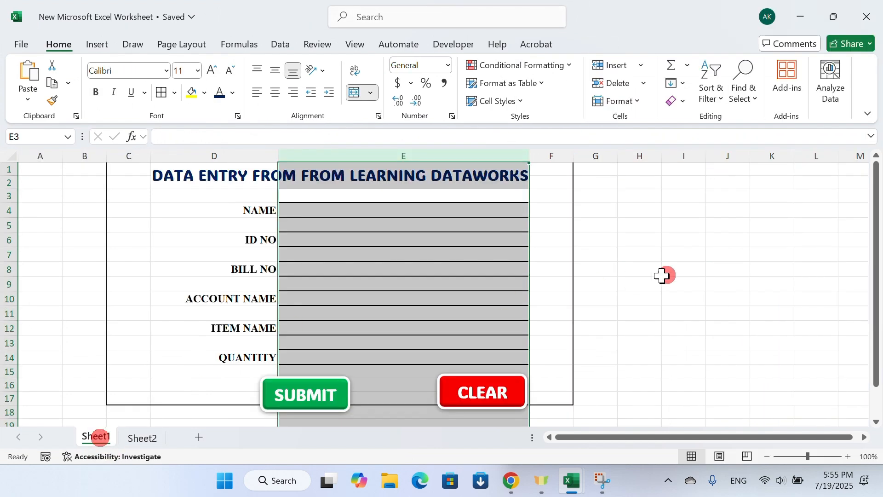
left_click(688, 266)
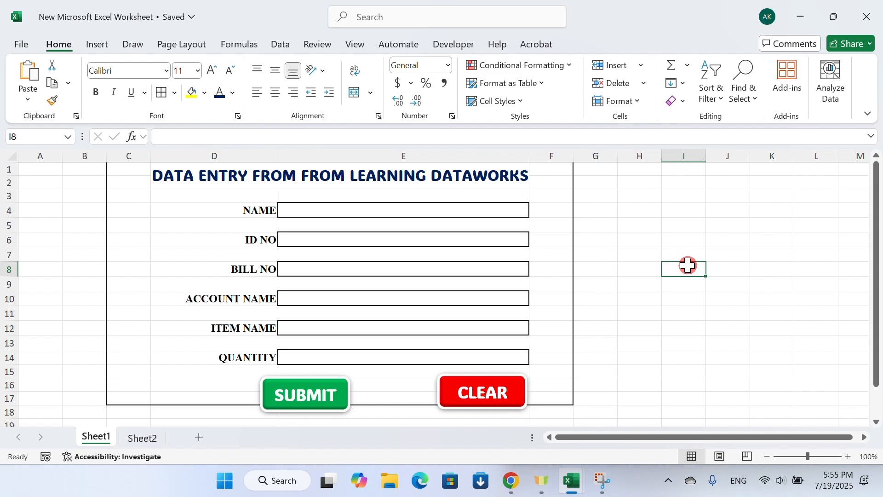
Insert a new module in the workbook's VBA project and paste the copied TransferAndTransposeToTable code into it.
key("alt")
key("alt+F11")
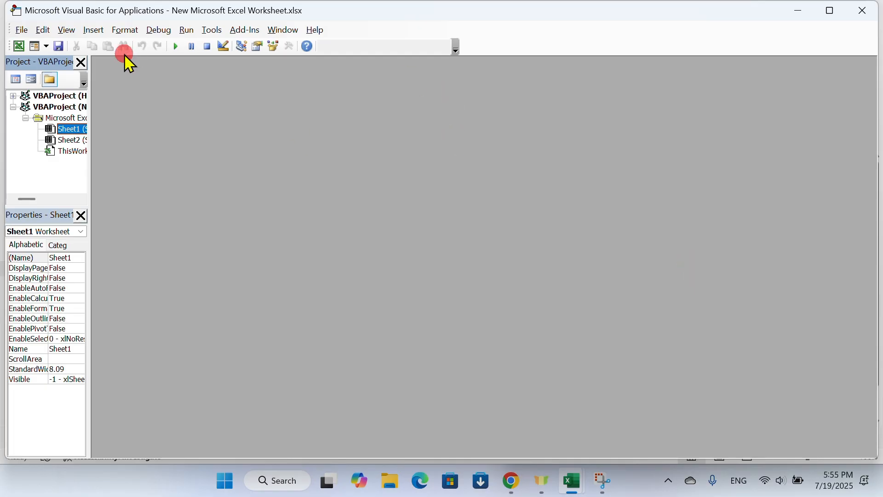
left_click(94, 31)
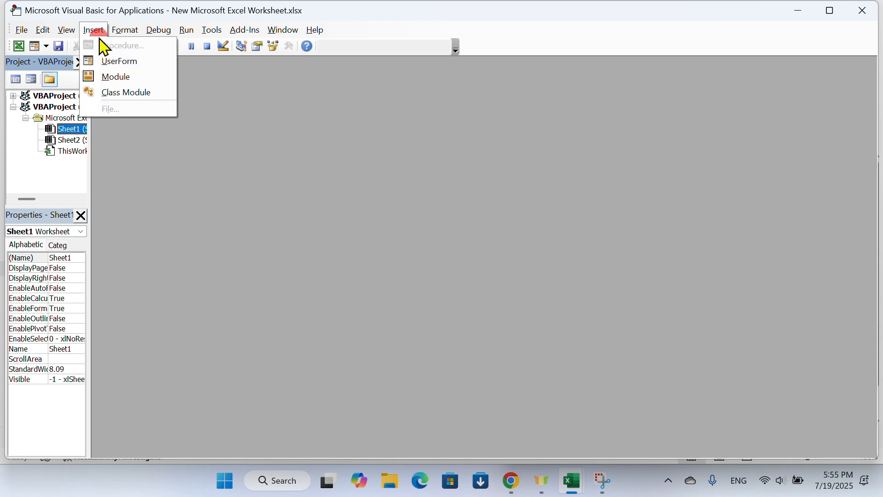
left_click(117, 81)
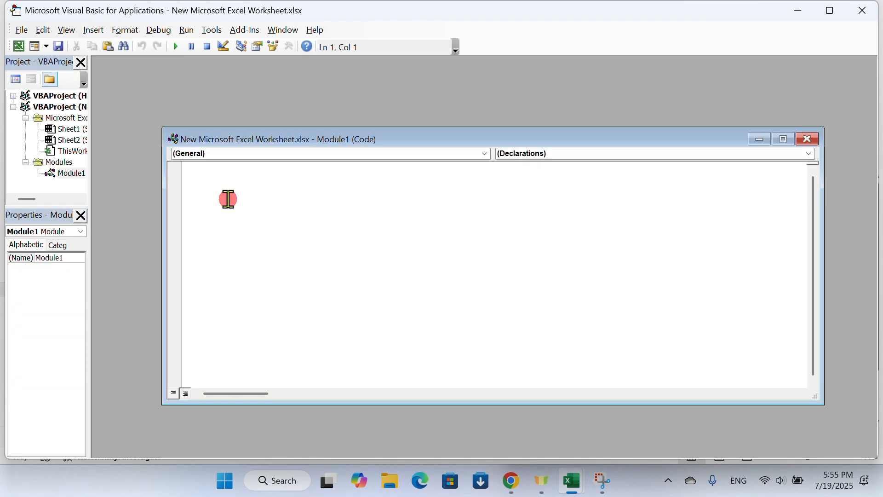
type("Sub TransferAndTransposeToTable()     Dim wsSource As Worksheet     Dim wsTarget As Worksheet     Dim tbl As ListObject     Dim dataToTransfer(1 To 6) As Variant     Dim nextRow As ListRow      ' Set worksheets     Set wsSource = ThisWorkbook.Sheets(\"Sheet1\")     Set wsTarget = ThisWorkbook.Sheets(\"Sheet2\")      ' Set the table     Set tbl = wsTarget.ListObjects(\"Table1\")      ' Collect data from Sheet1     dataToTransfer(1) = wsSource.Range(\"E4\").Value     dataToTransfer(2) = wsSource.Range(\"E6\").Value     dataToTransfer(3) = wsSource.Range(\"E8\").Value     dataToTransfer(4) = wsSource.Range(\"E10\").Value     dataToTransfer(5) = wsSource.Range(\"E12\").Value     dataToTransfer(6) = wsSource.Range(\"E14\").Value      ' Add new row to the table     Set newRow = tbl.ListRows.Add      ' Paste transposed data to the new row     Dim i As Integer     For i = 1 To 6         newRow.Range.Cells(1, i).Value = dataToTransfer(i)     Next i End Sub")
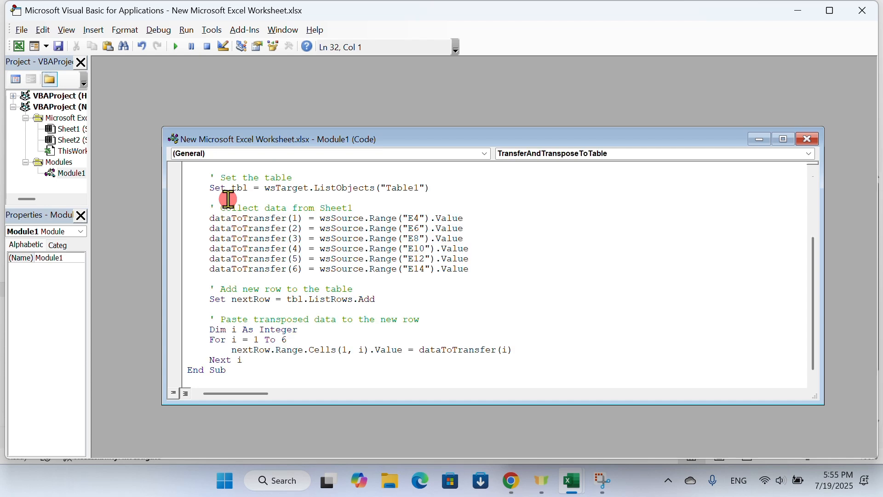
Review the start of the pasted code, close the VBA editor and dismiss the AutoSave notice in the workbook.
scroll(353, 251, "up", 4)
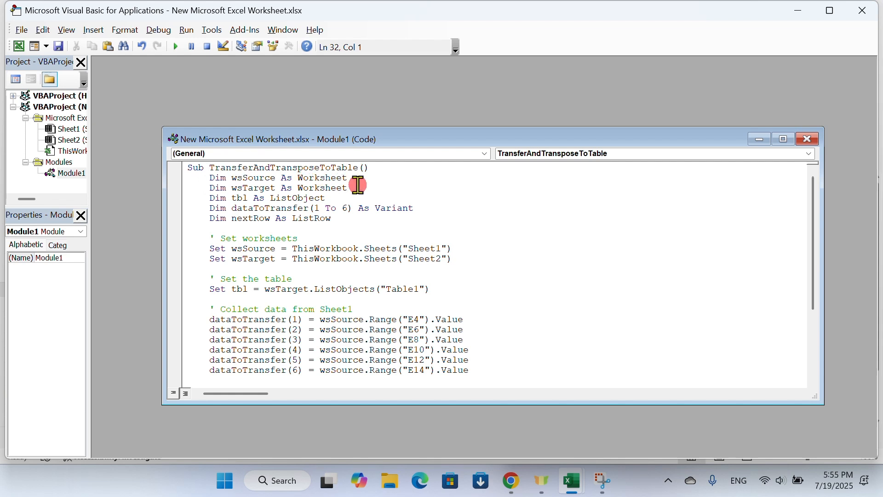
left_click(808, 140)
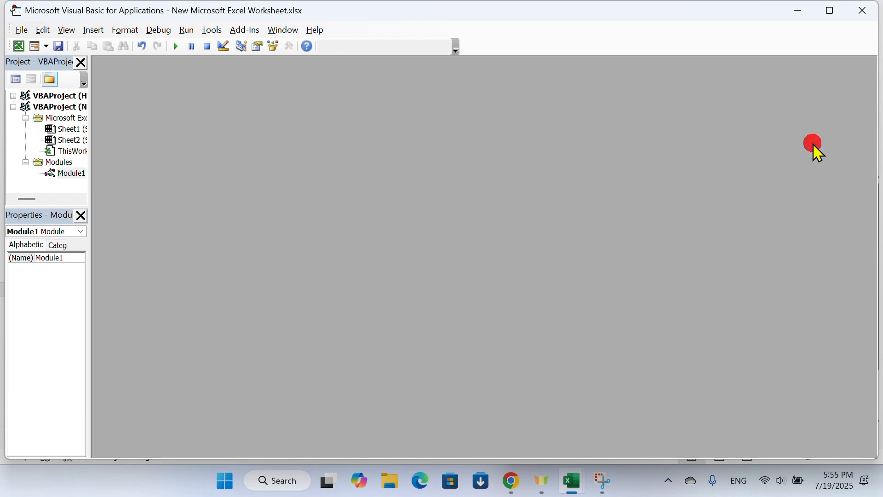
left_click(872, 16)
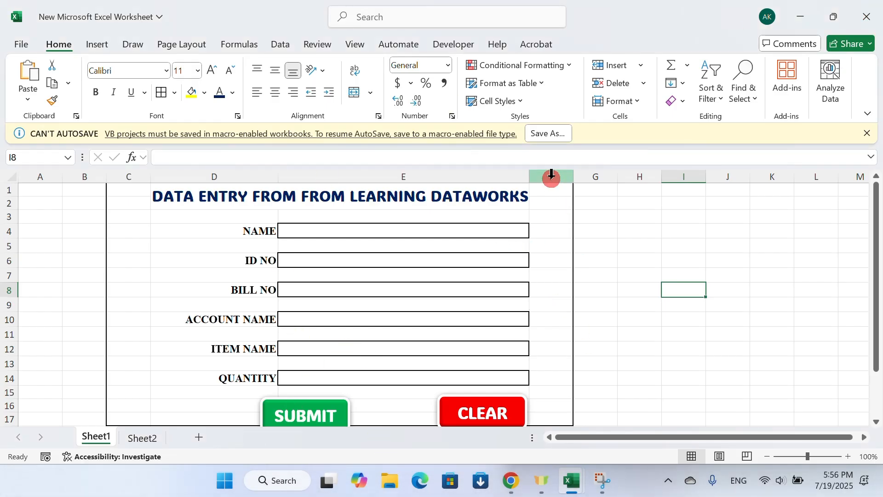
left_click(867, 134)
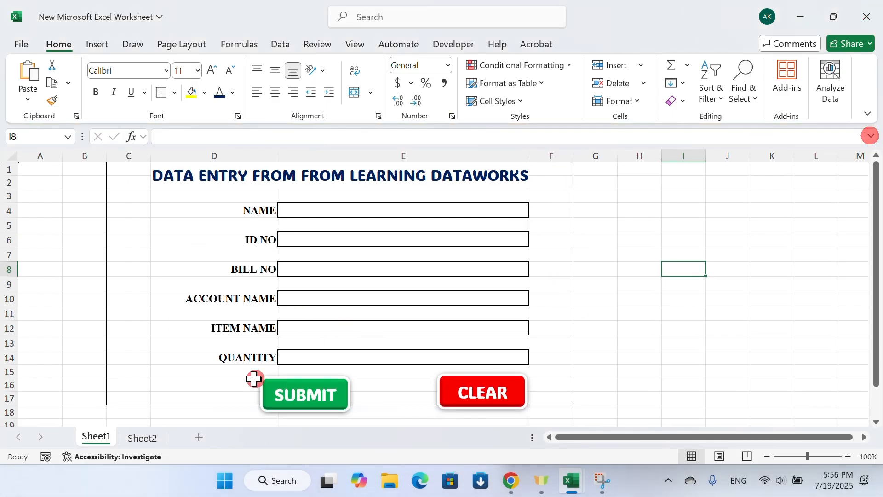
Try the SUBMIT button, then assign the TransferAndTransposeToTable macro to it and deselect the button.
left_click(313, 394)
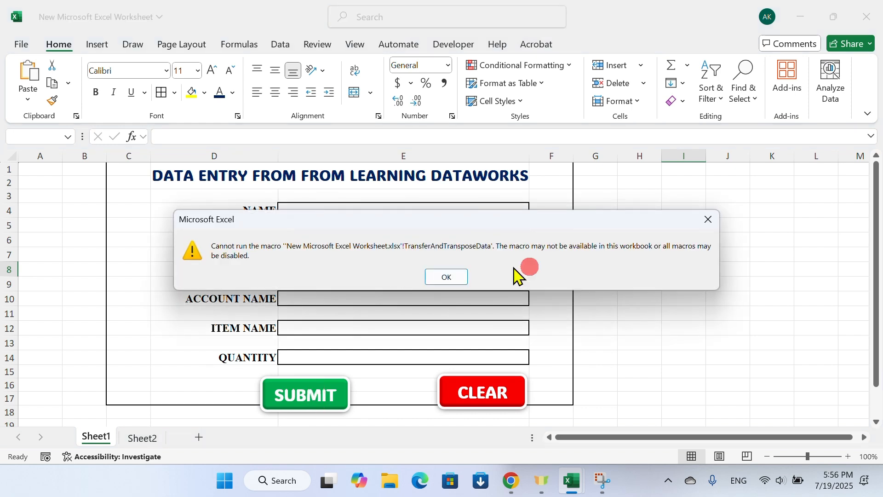
left_click(709, 220)
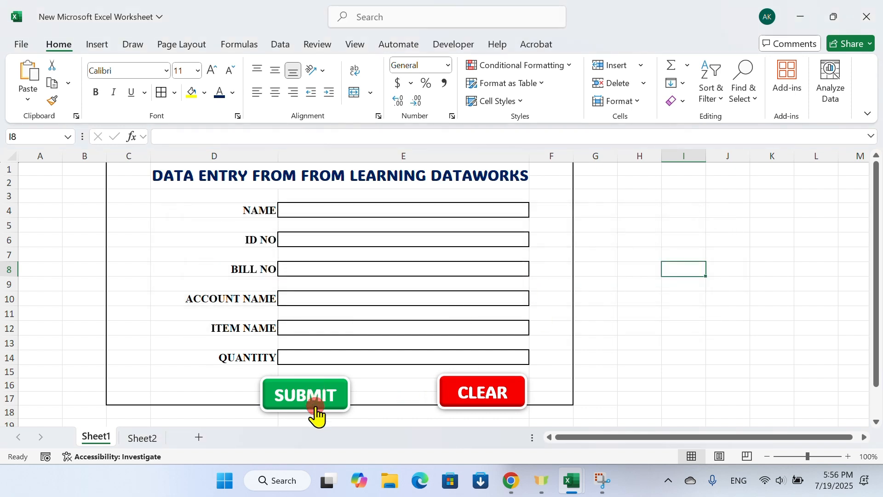
right_click(331, 404)
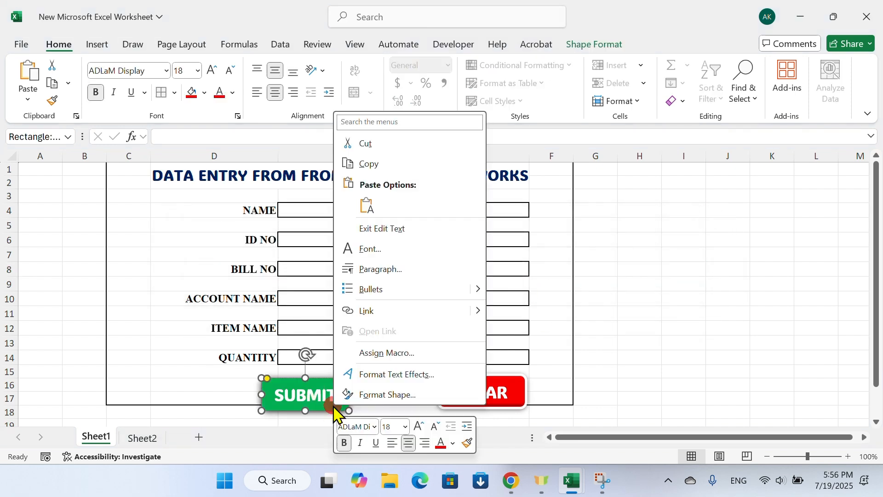
left_click(378, 353)
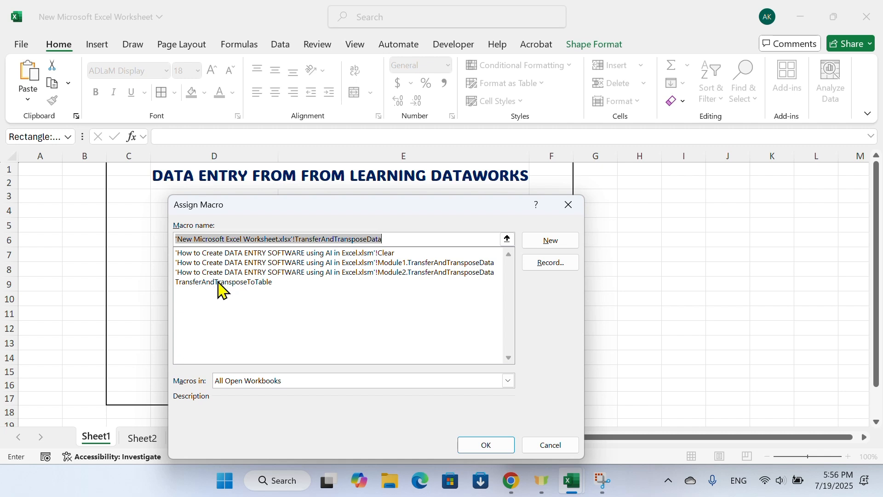
left_click(244, 289)
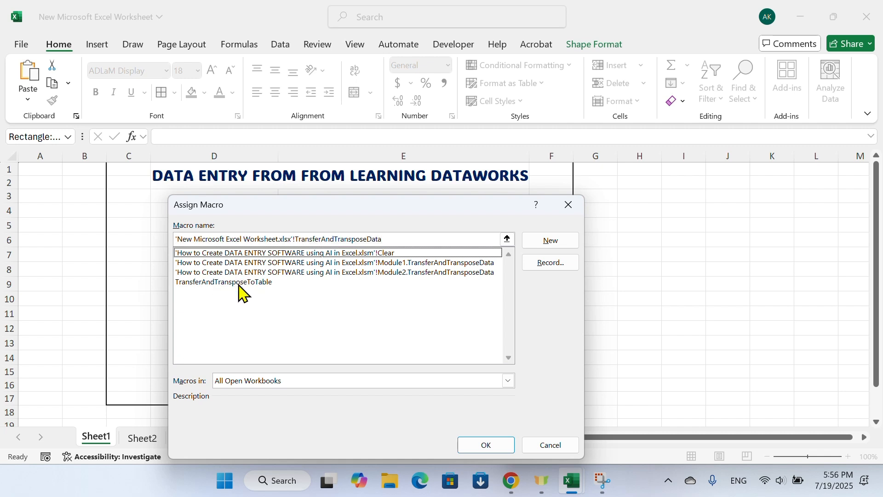
left_click(239, 285)
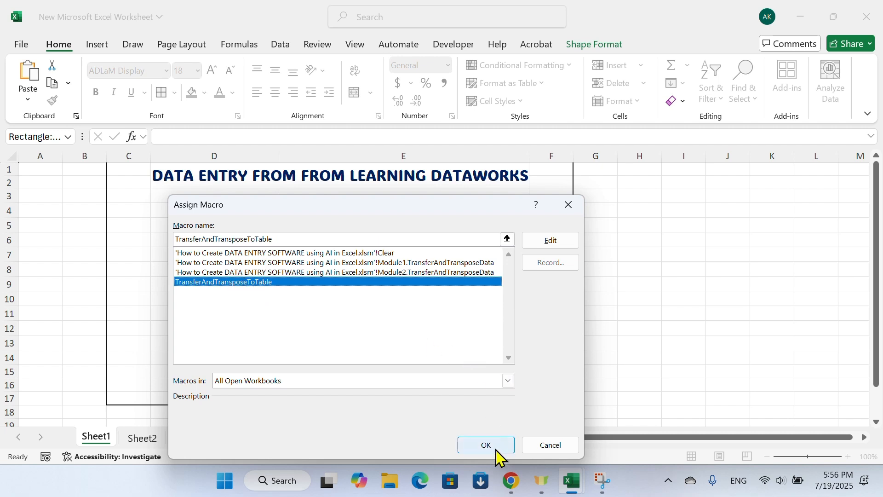
left_click(481, 442)
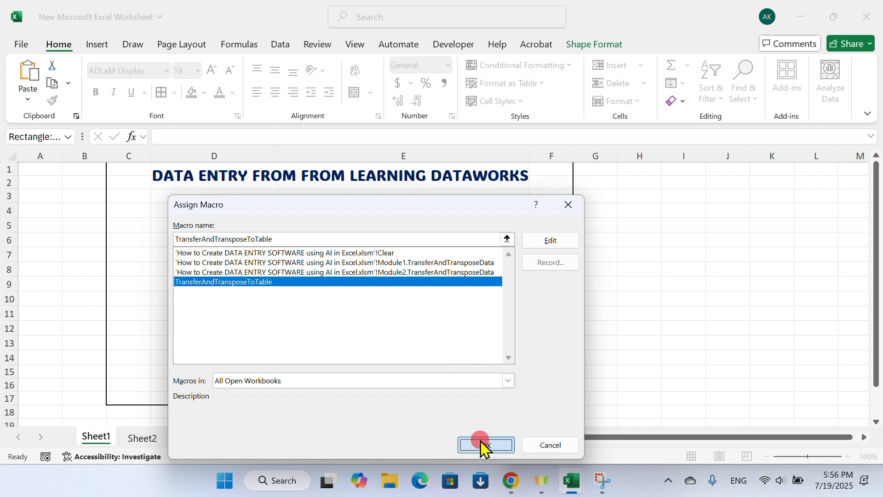
left_click(576, 329)
Fill in the form's NAME with AAA, enter sample ID and bill numbers, and set ACCOUNT NAME to 44.
left_click(436, 211)
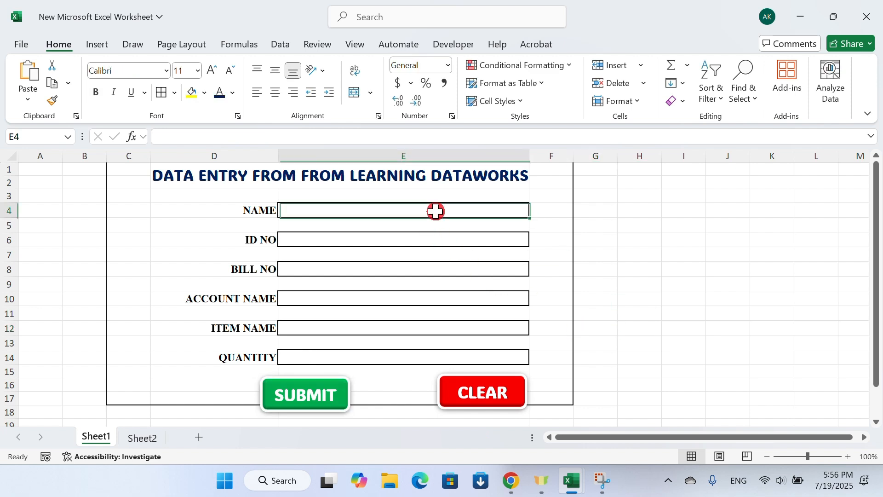
type("AAA")
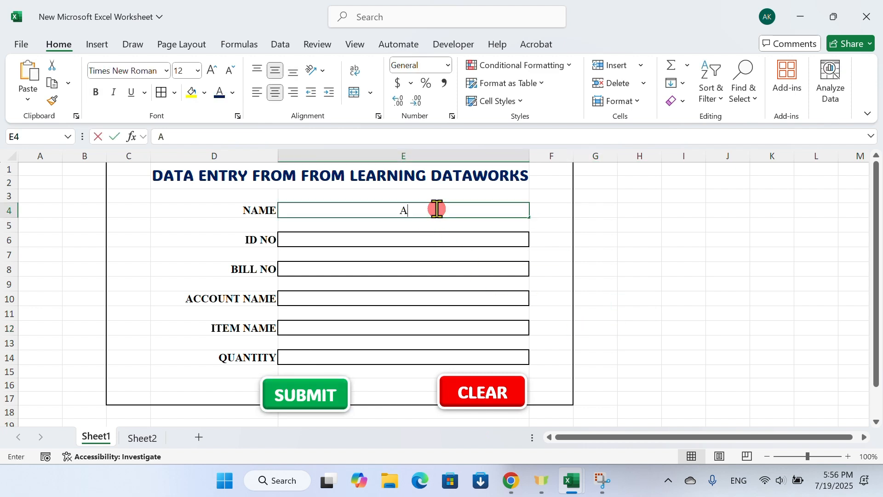
left_click(348, 239)
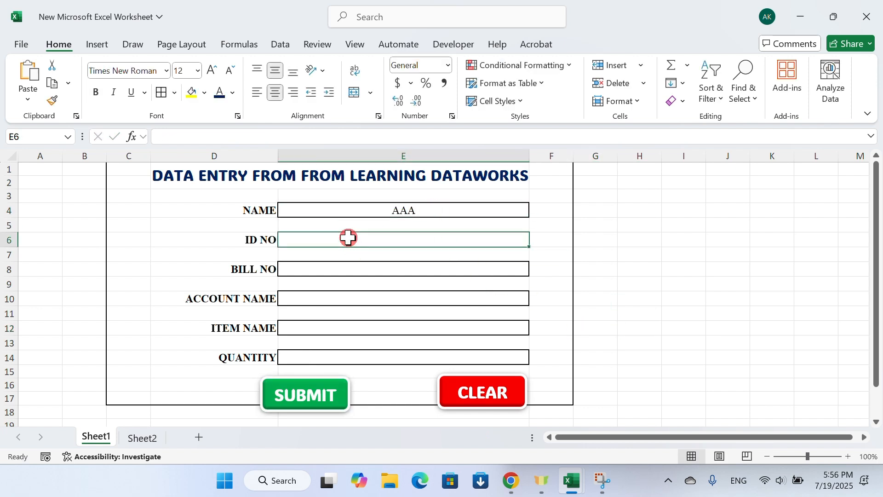
type("44")
left_click(349, 268)
type("444")
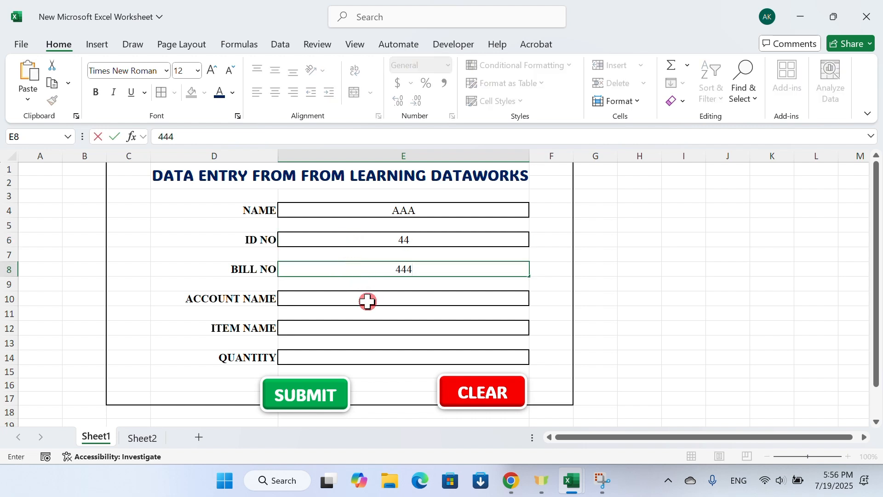
left_click(367, 299)
type("44")
Choose AC as the form's ITEM NAME and enter 3 as the QUANTITY.
left_click(378, 330)
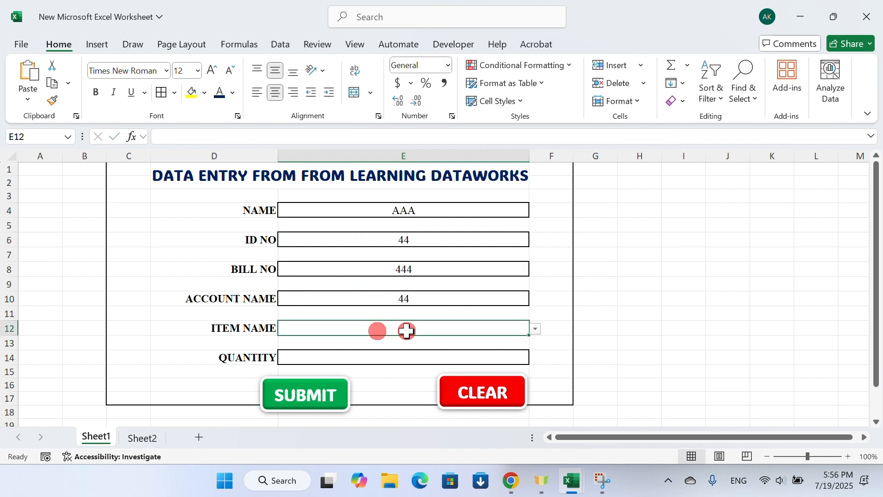
left_click(540, 331)
left_click(499, 331)
left_click(538, 329)
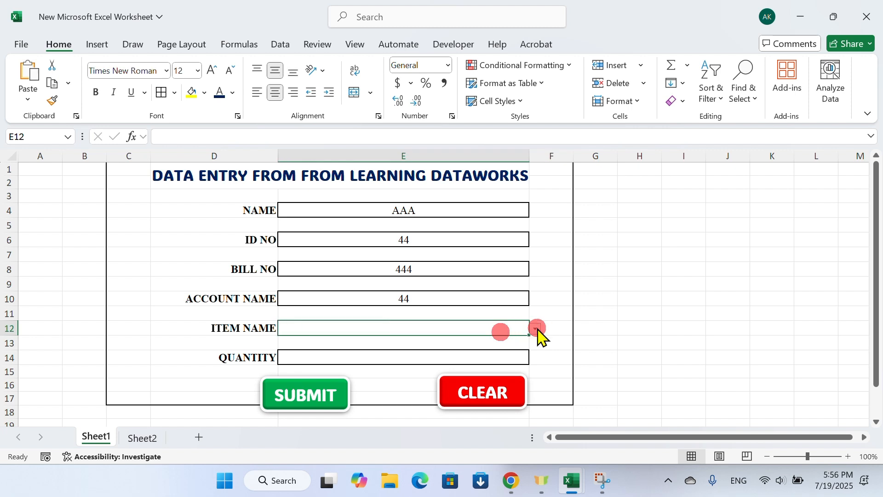
left_click(536, 328)
left_click(473, 350)
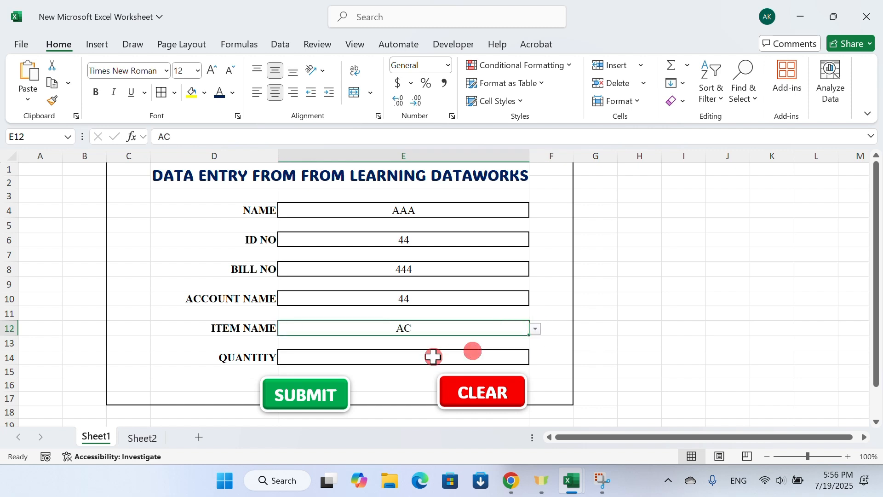
left_click(428, 358)
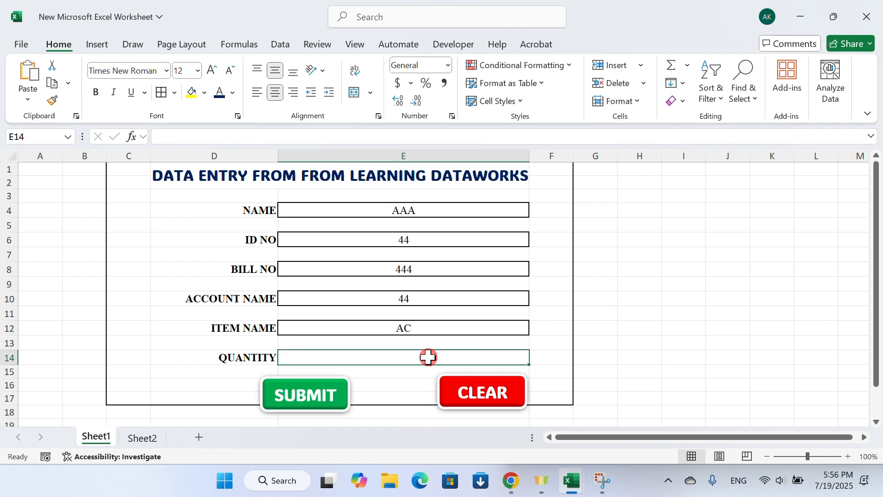
type("3")
Submit the AAA entry, check the table on Sheet2 and return to the form on Sheet1.
left_click(365, 394)
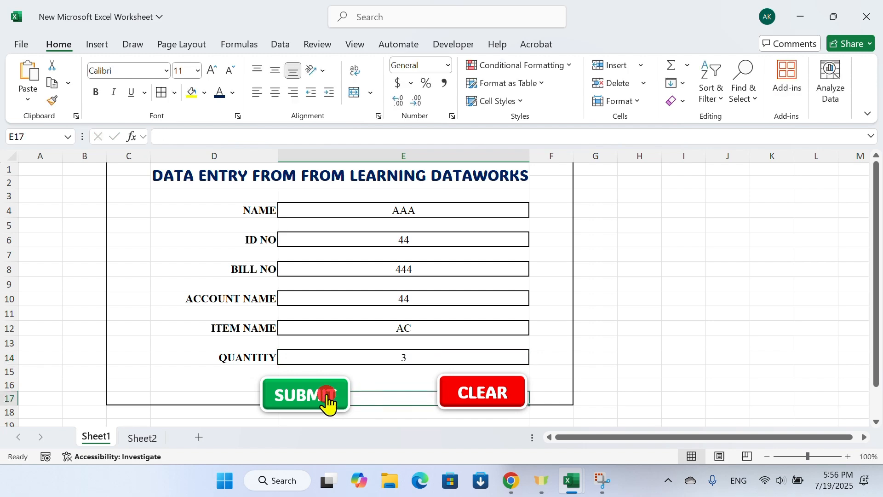
left_click(143, 438)
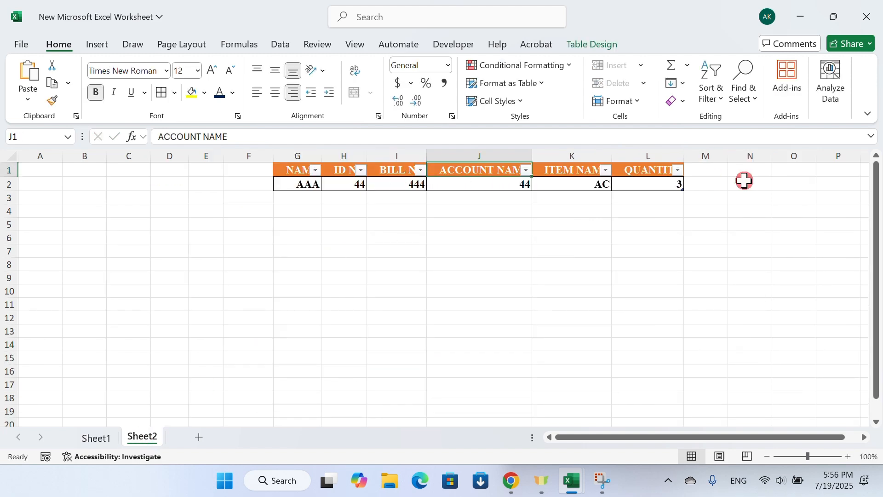
left_click(104, 437)
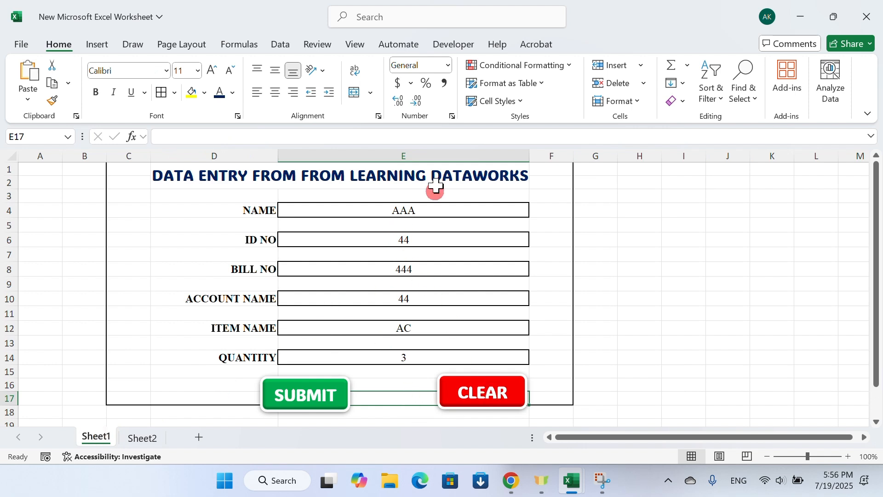
Start recording a macro named cLEARDATA, stored in this workbook.
left_click(696, 250)
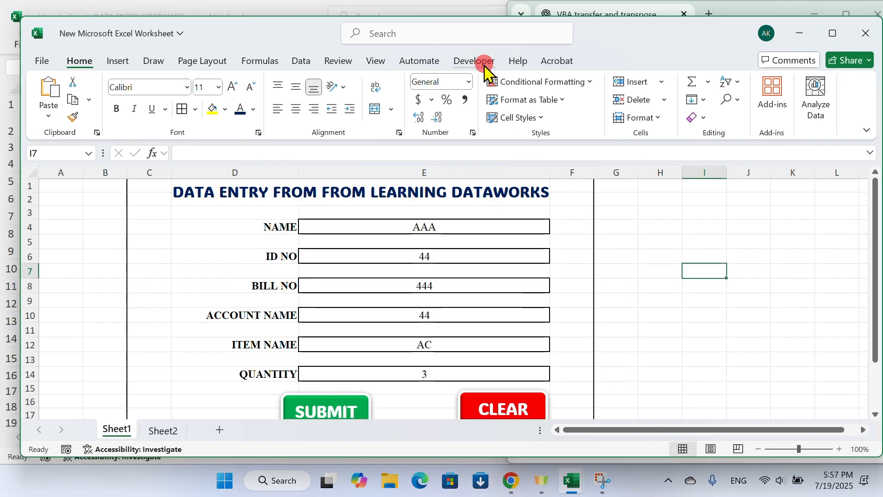
left_click(484, 67)
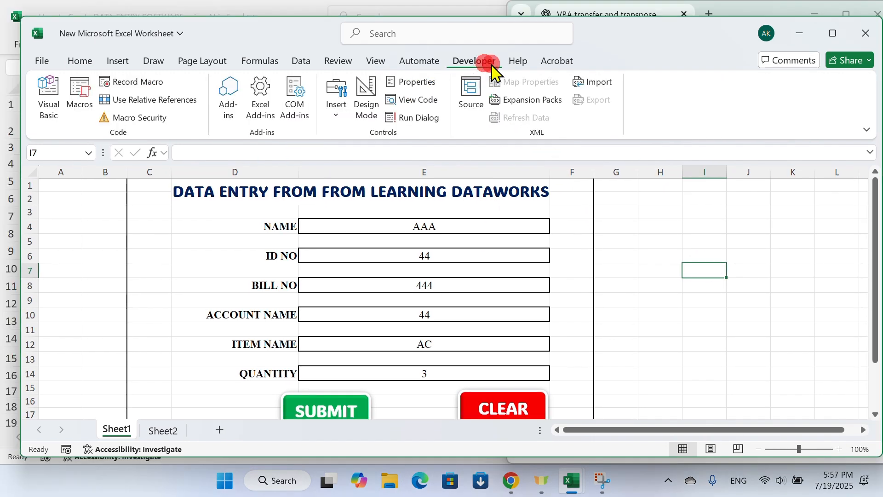
left_click(830, 31)
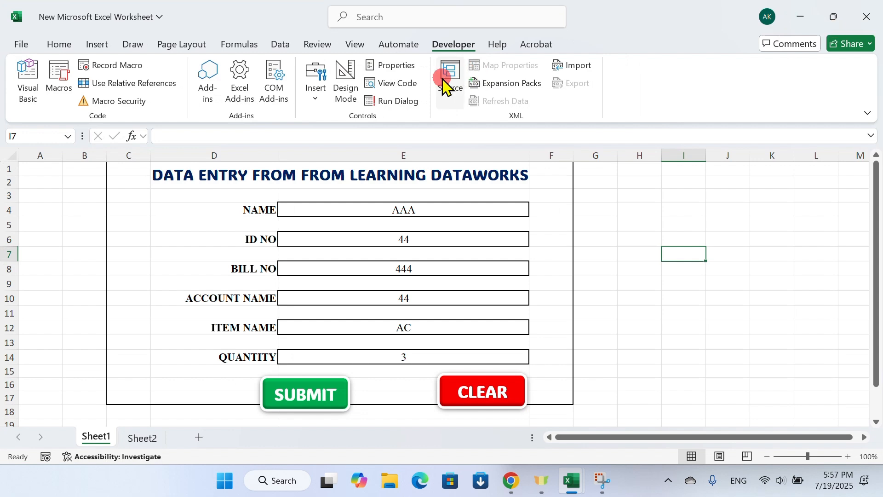
left_click(131, 68)
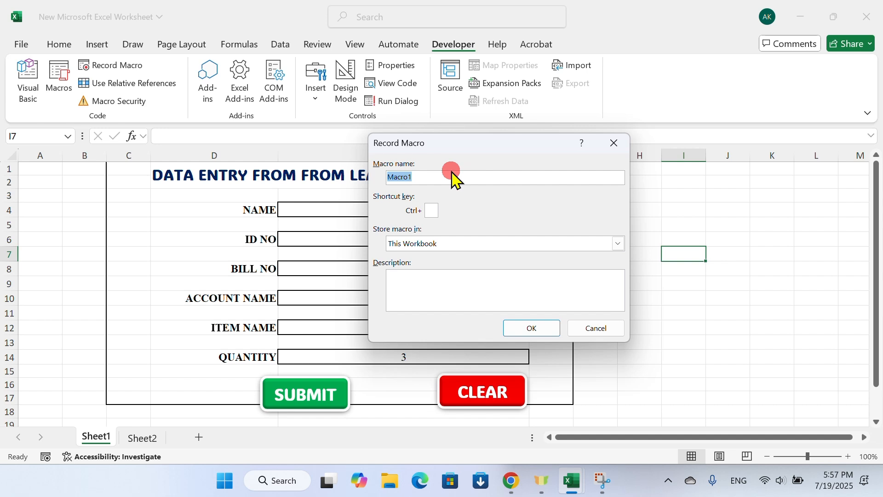
type("cLEAR DAT")
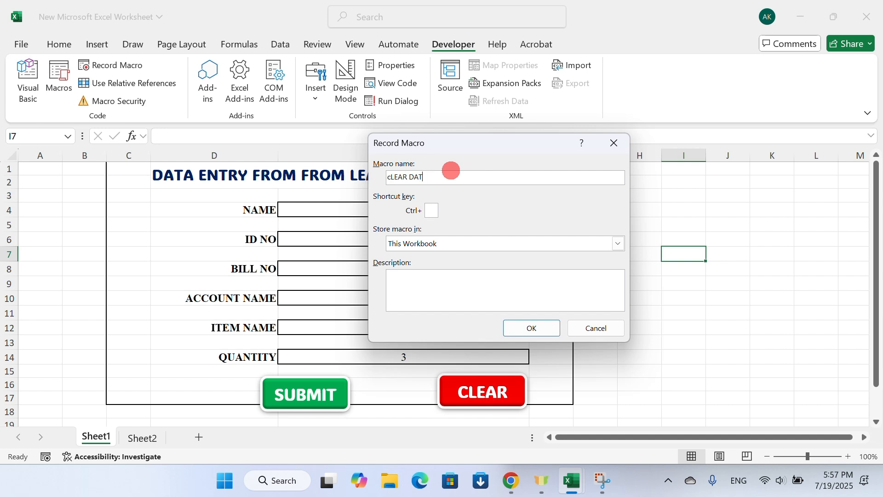
type("A")
left_click(533, 329)
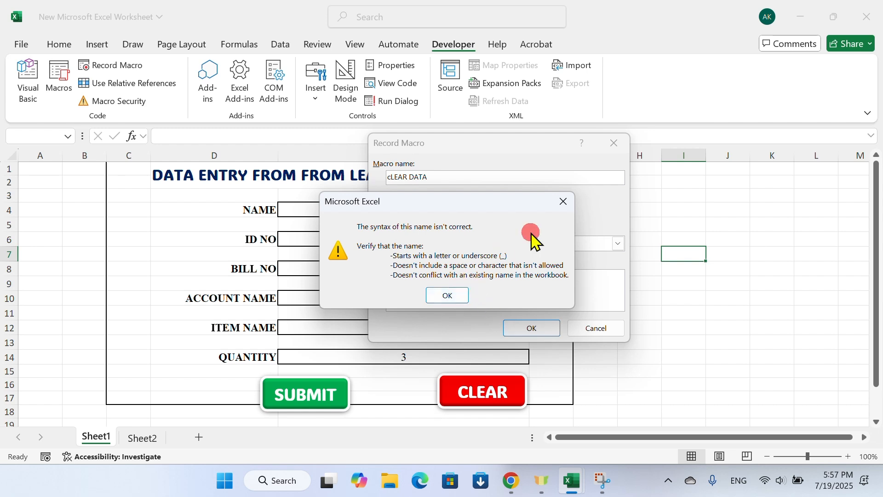
left_click(561, 203)
left_click(410, 177)
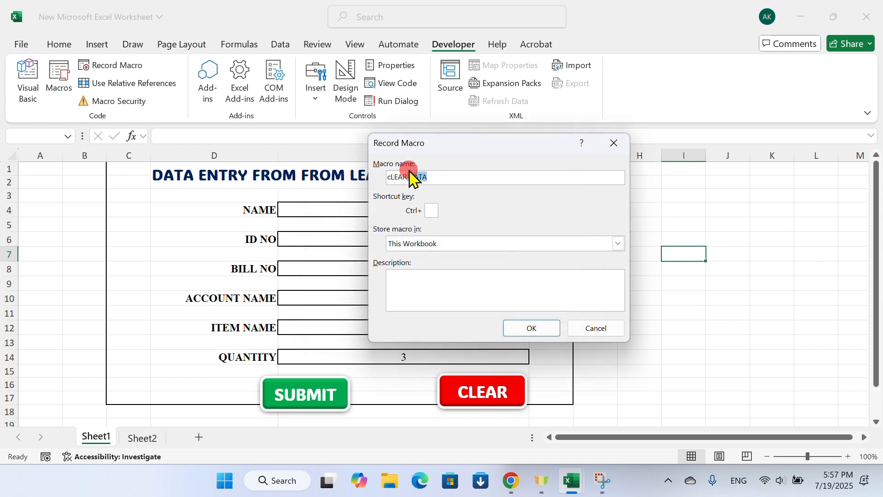
left_click(409, 175)
left_click(527, 330)
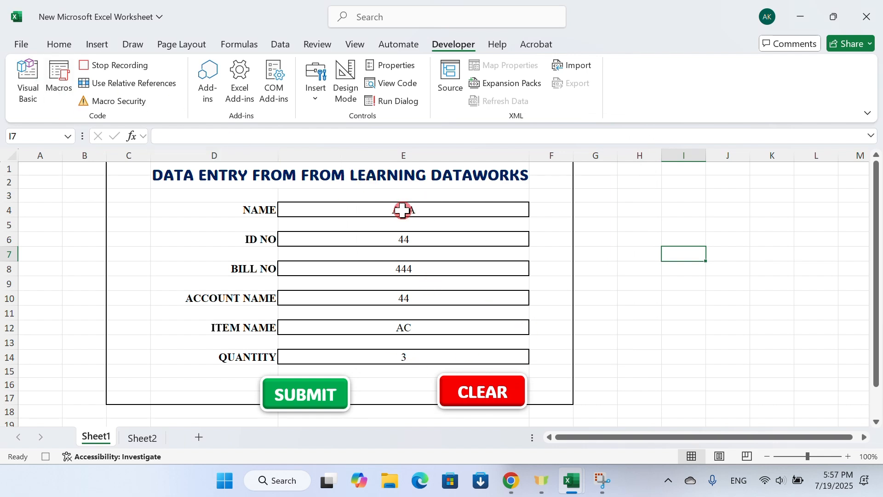
Delete the form entries in E4:E14 while recording, then stop the macro recording.
left_click_drag(405, 211, 430, 358)
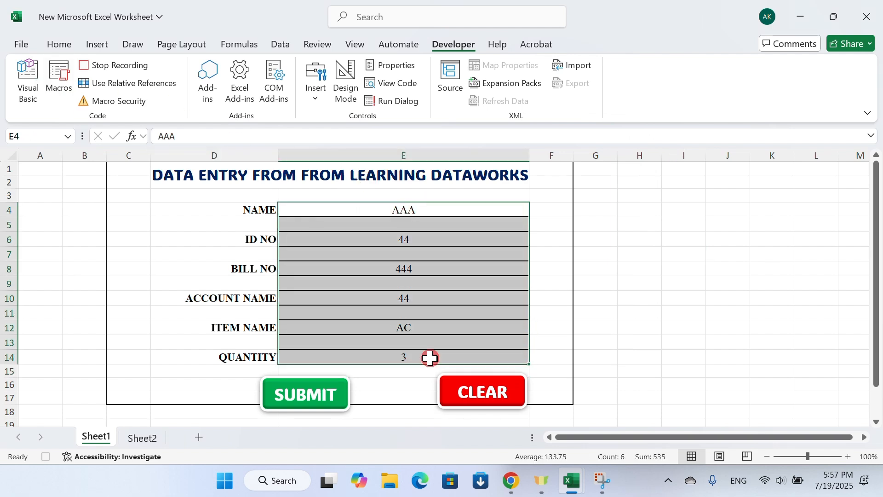
key("Delete")
left_click(450, 296)
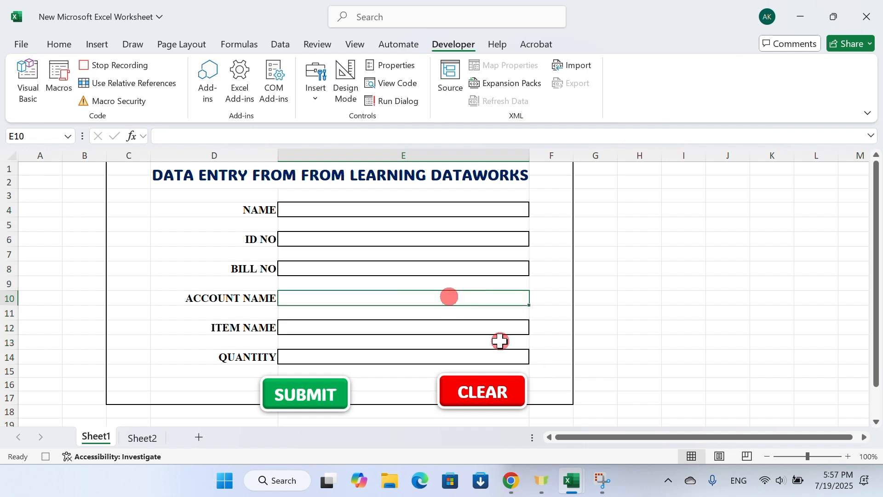
left_click(479, 370)
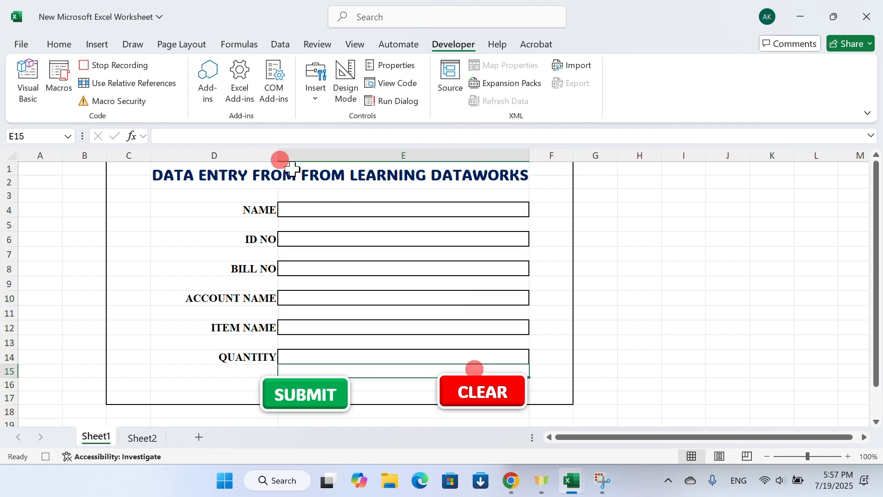
left_click(110, 65)
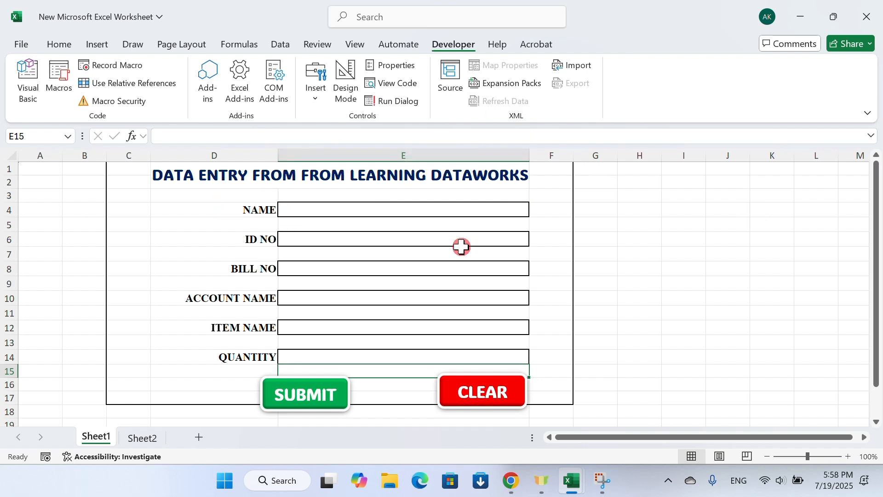
Assign the cLEARDATA macro to the CLEAR button, deselect it and glance at Sheet2 before returning to Sheet1.
right_click(488, 403)
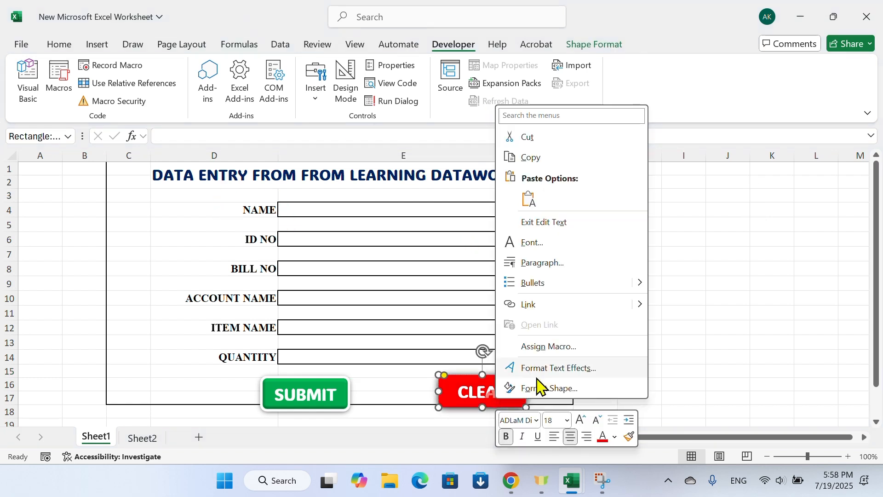
left_click(550, 348)
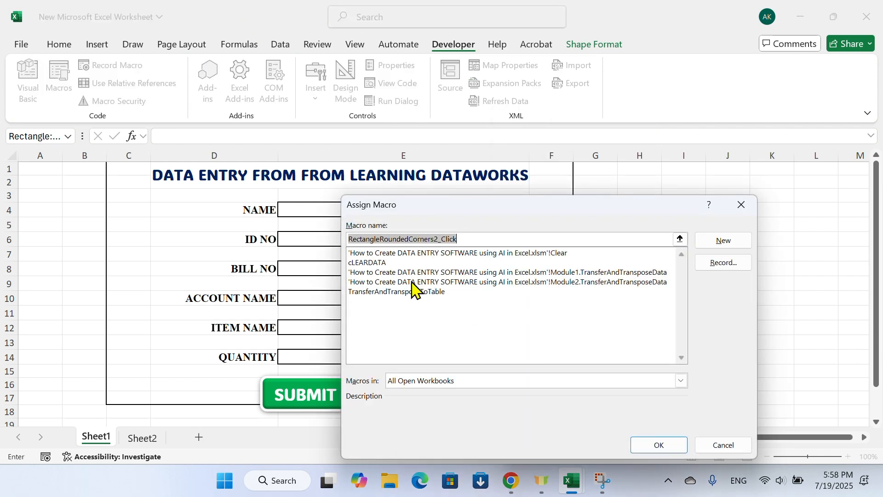
left_click(370, 262)
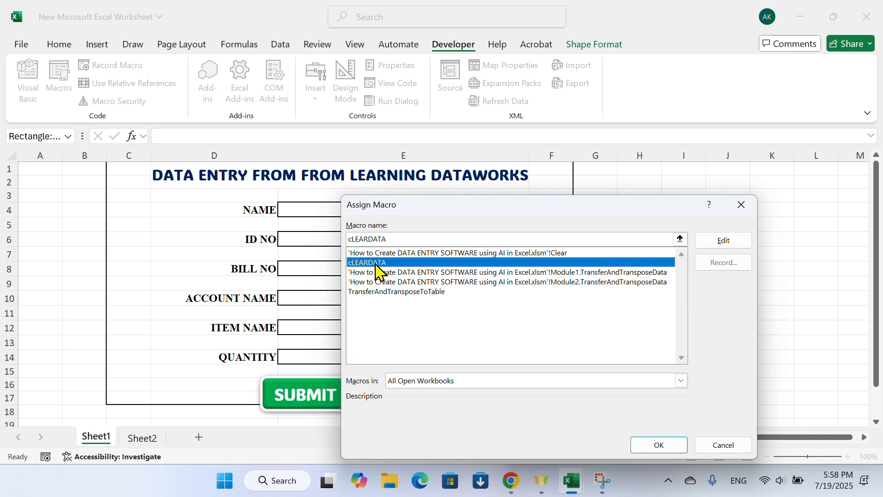
left_click(659, 445)
left_click(604, 355)
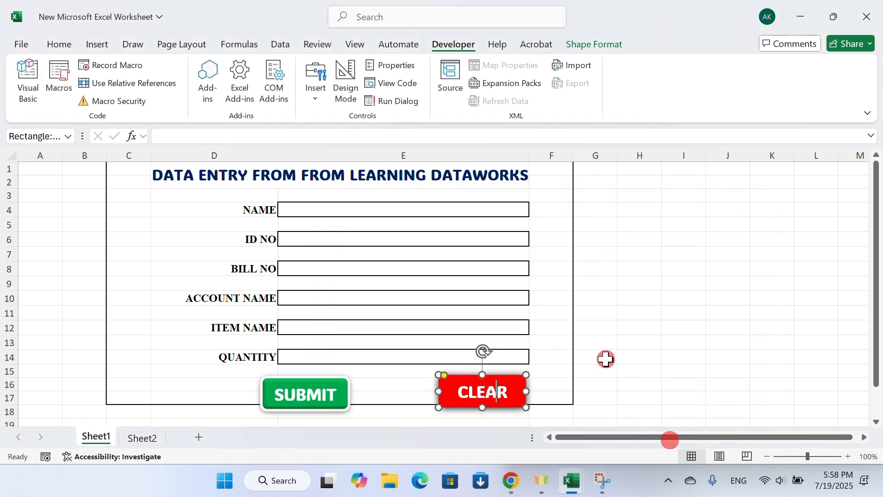
left_click(142, 437)
left_click(98, 438)
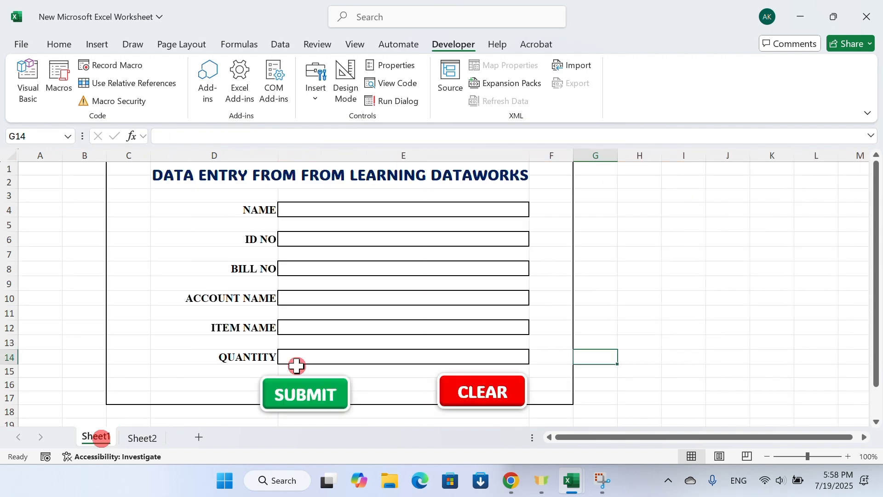
Fill in the form's NAME with FFF, enter sample ID and bill numbers, and set ACCOUNT NAME to SGGF.
left_click(400, 206)
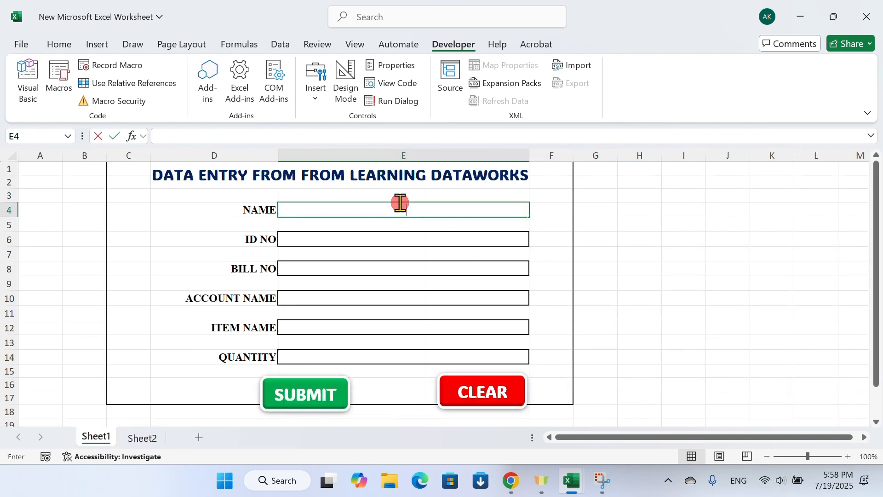
type("FFF")
left_click(388, 241)
type("444")
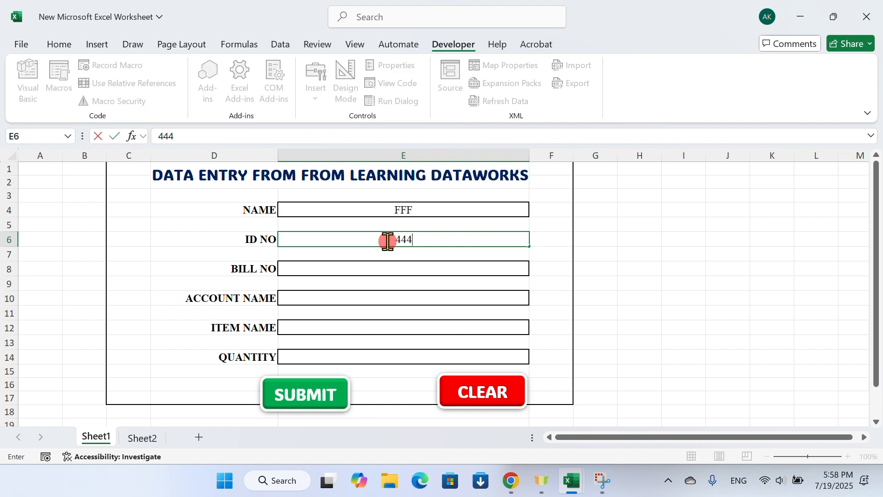
left_click(361, 272)
type("555")
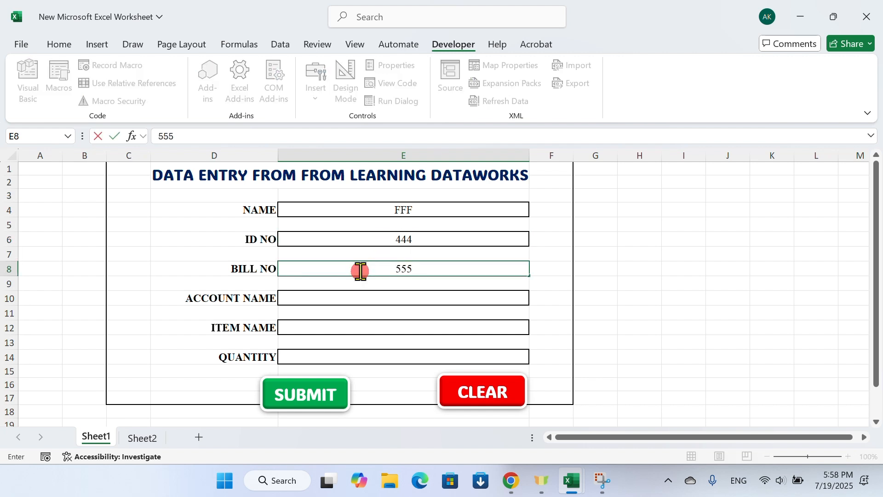
left_click(362, 299)
type("S")
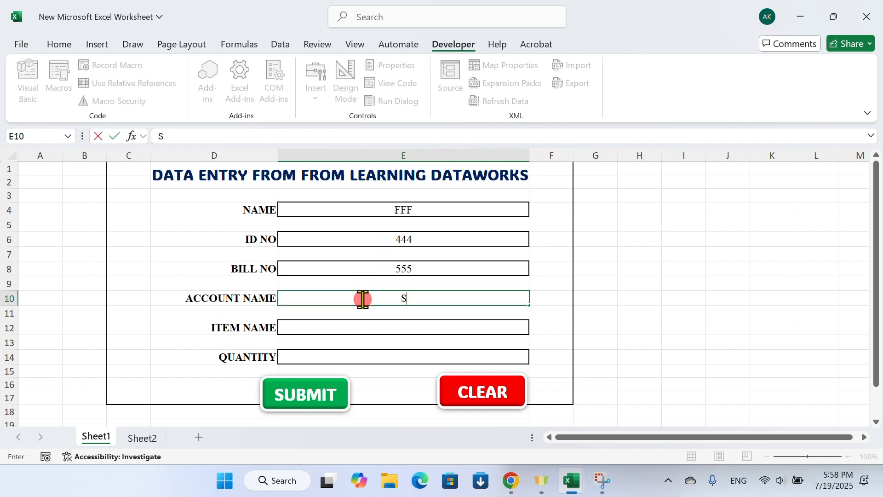
type("GGF")
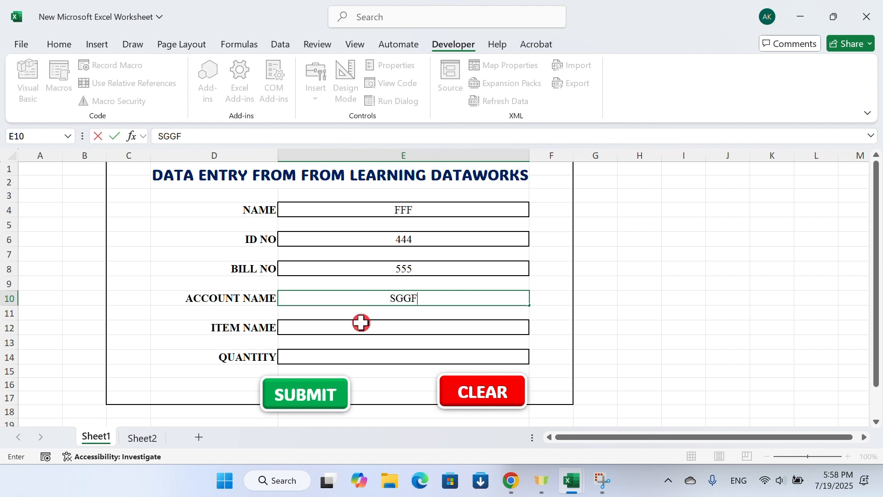
Choose LIGHT as the form's ITEM NAME and enter 4 as the QUANTITY.
left_click(360, 323)
left_click(535, 328)
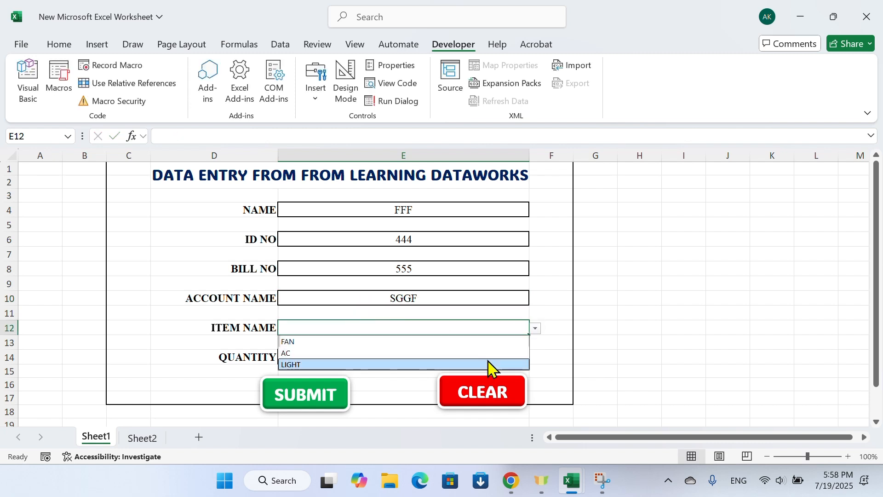
left_click(486, 361)
left_click(382, 354)
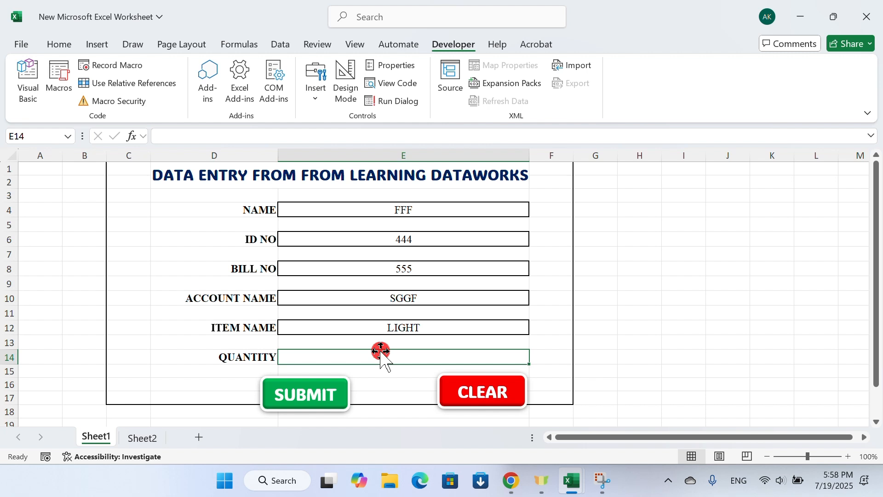
type("4")
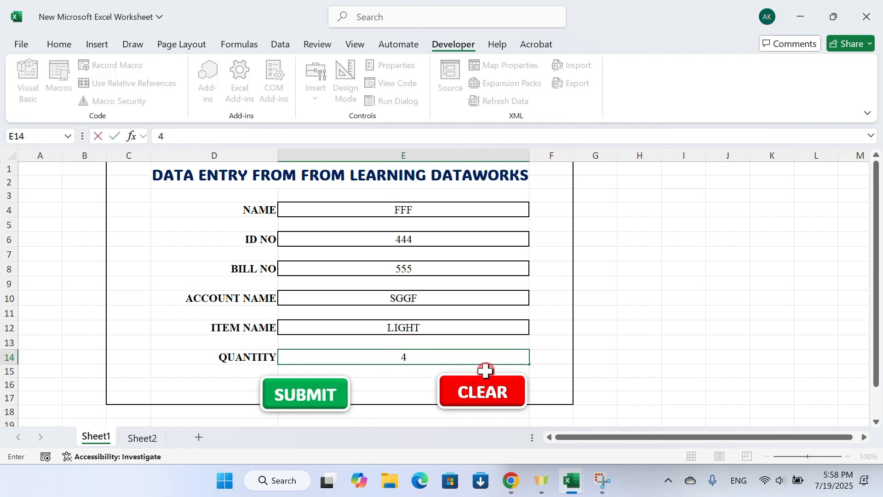
Submit the FFF entry, check the table on Sheet2 and return to the form on Sheet1.
left_click(333, 395)
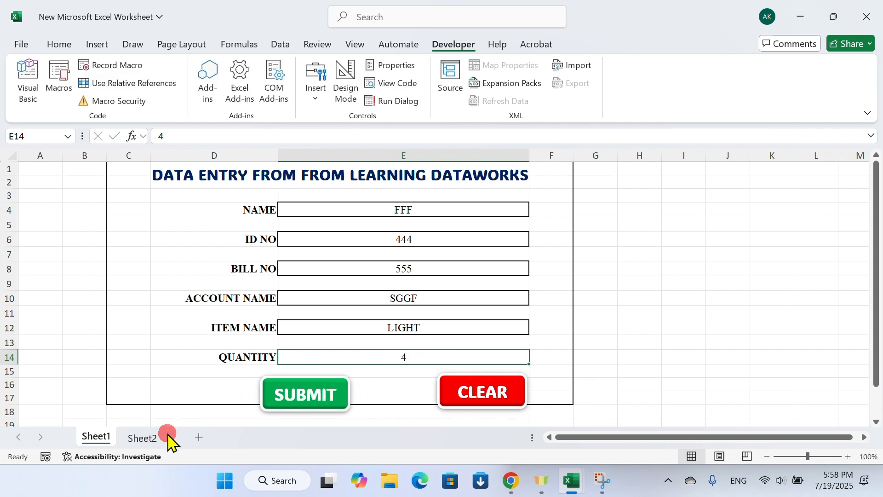
left_click(142, 437)
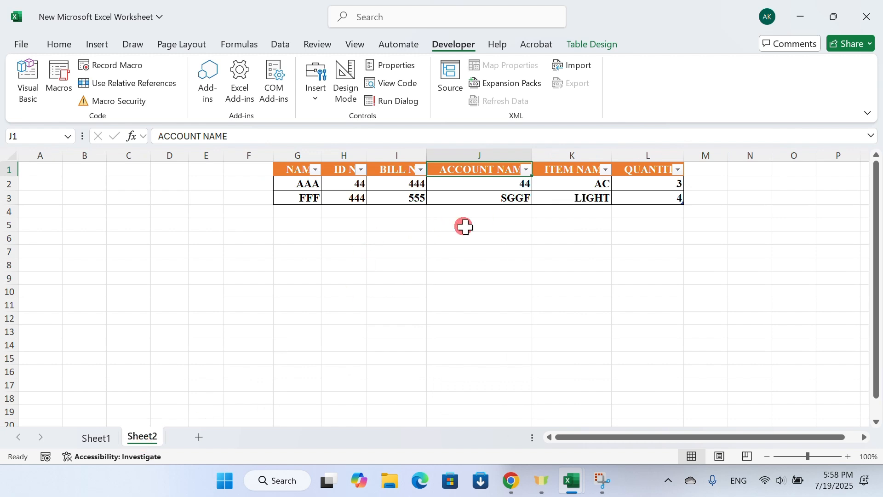
left_click(97, 438)
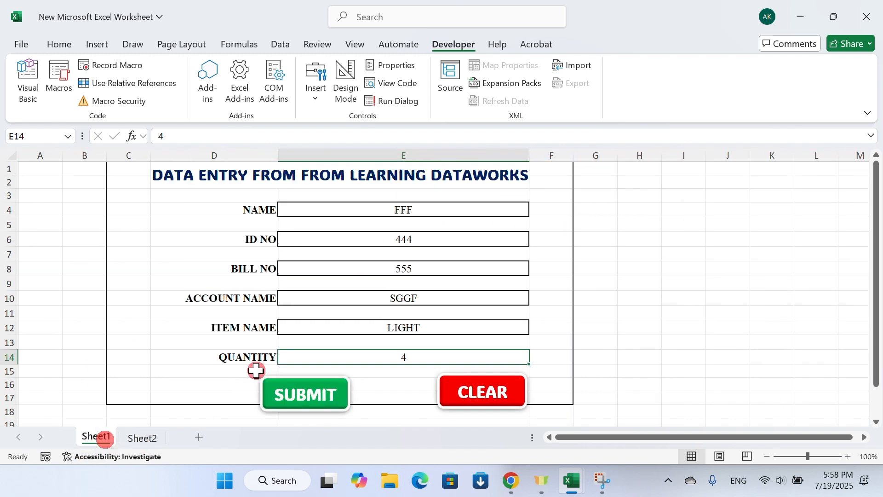
Run the form's CLEAR button to empty all its fields and select a cell outside the form.
left_click(505, 396)
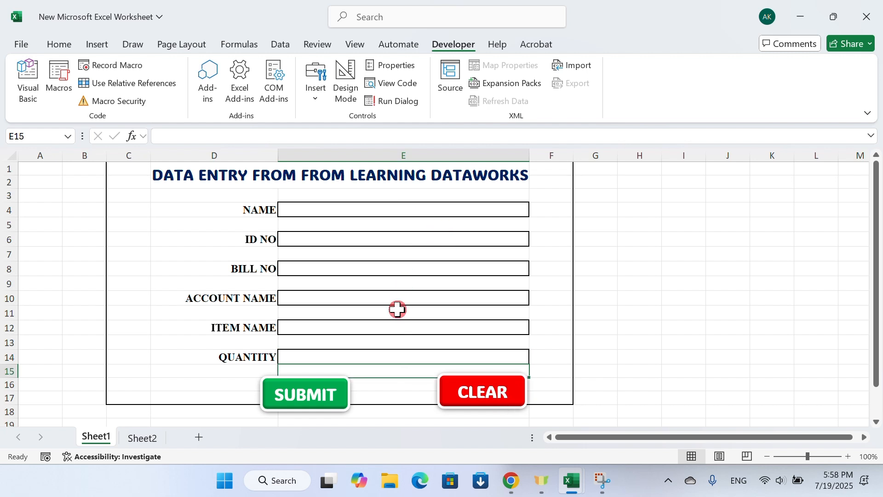
left_click(604, 240)
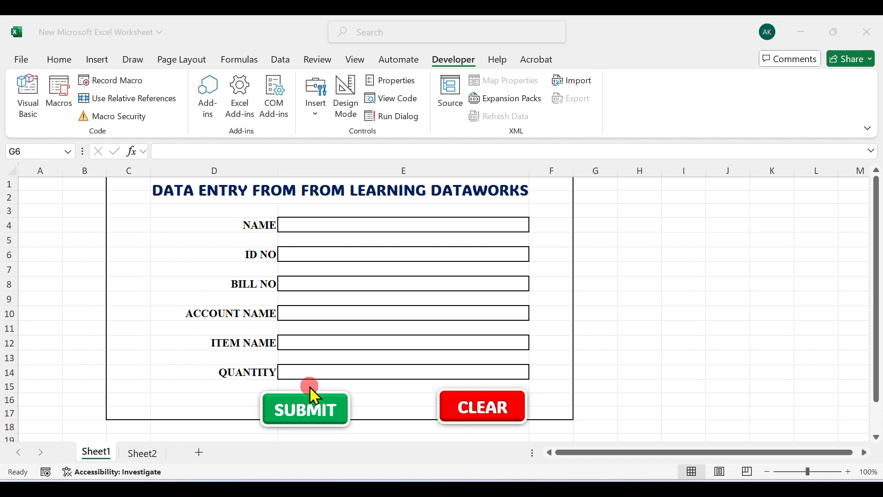
Save a copy of the workbook to the Desktop as MACRO in the Excel Macro-Enabled Workbook format.
left_click(19, 59)
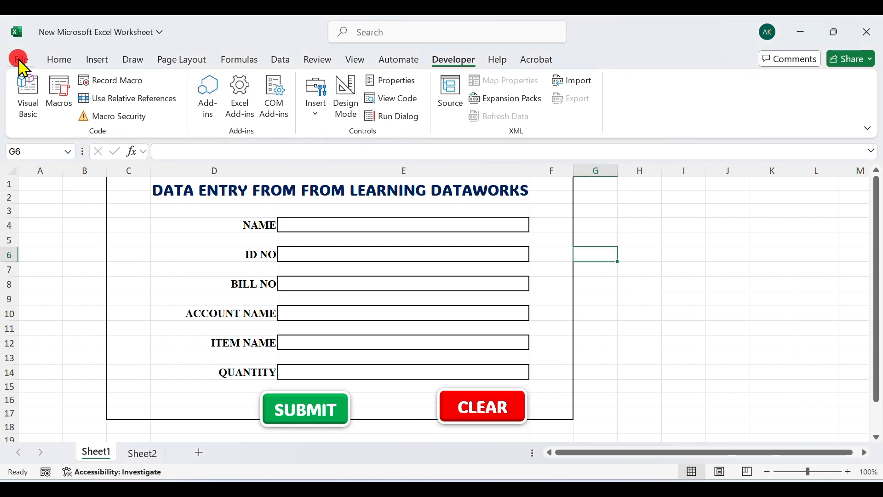
left_click(22, 59)
left_click(46, 250)
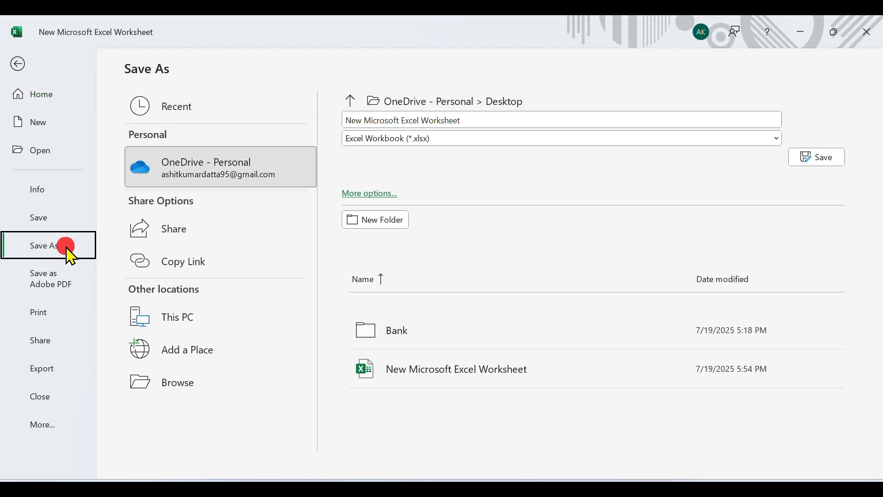
left_click(181, 380)
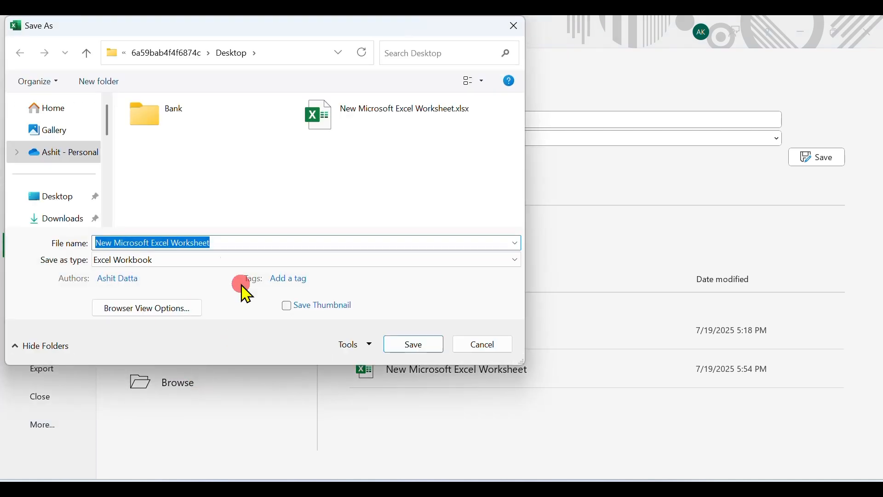
left_click(61, 197)
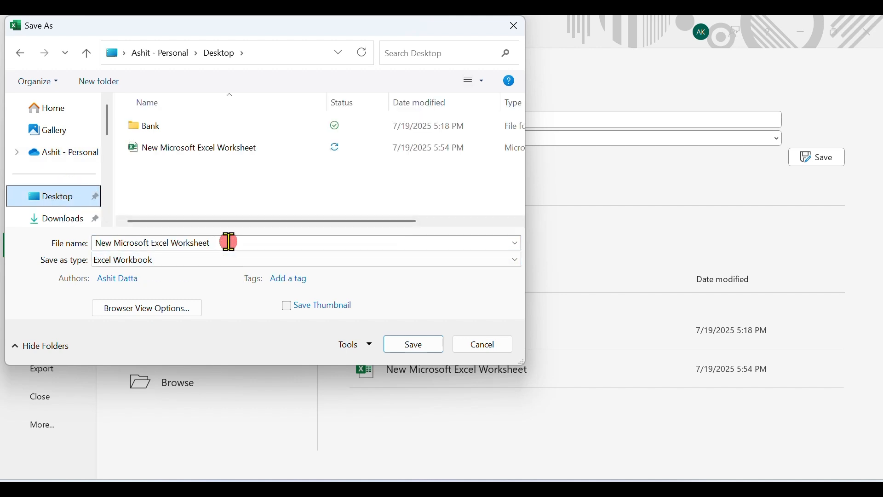
left_click(227, 240)
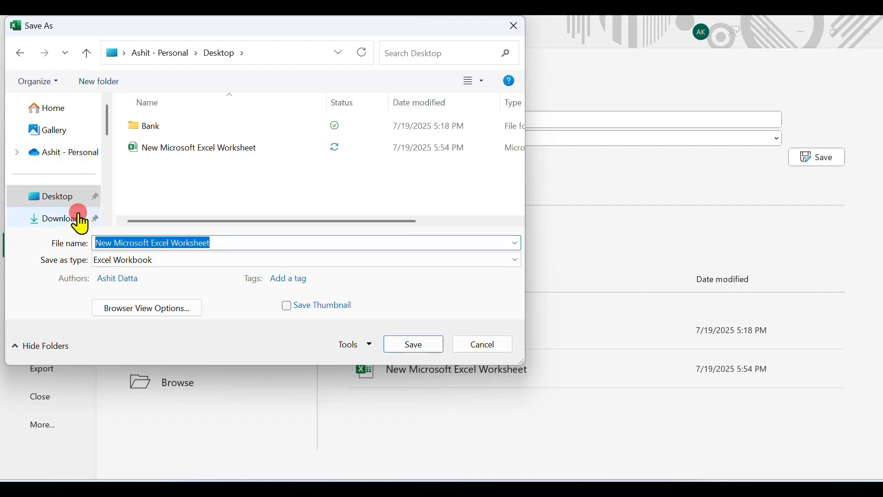
type("MACRO")
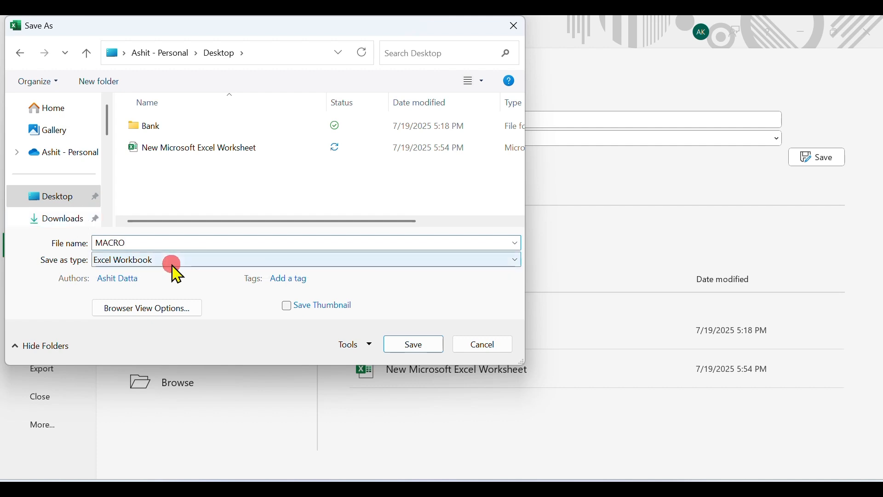
left_click(133, 260)
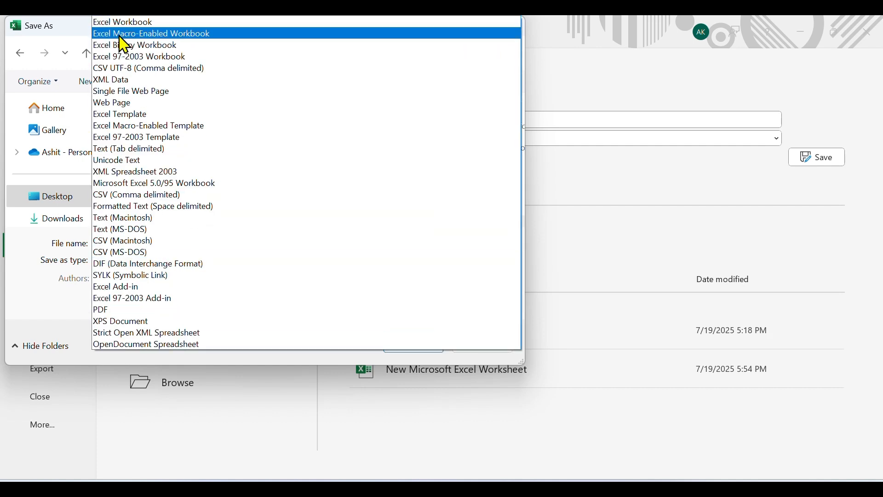
left_click(165, 34)
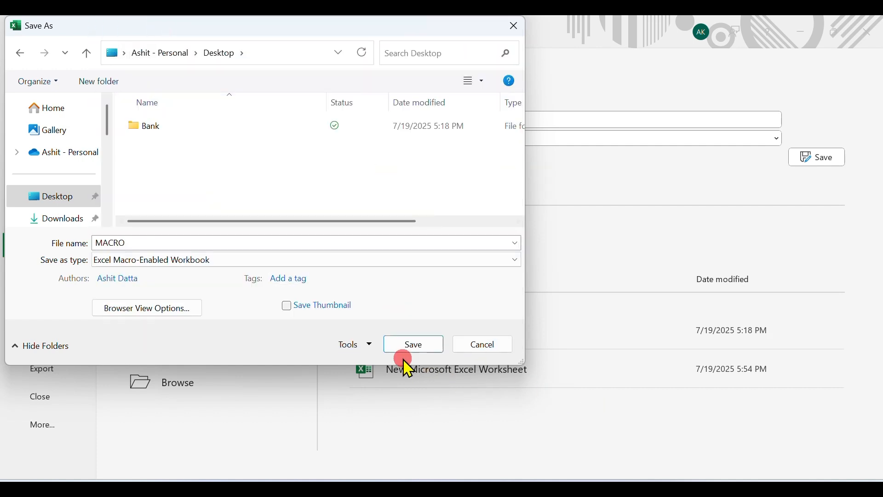
left_click(424, 352)
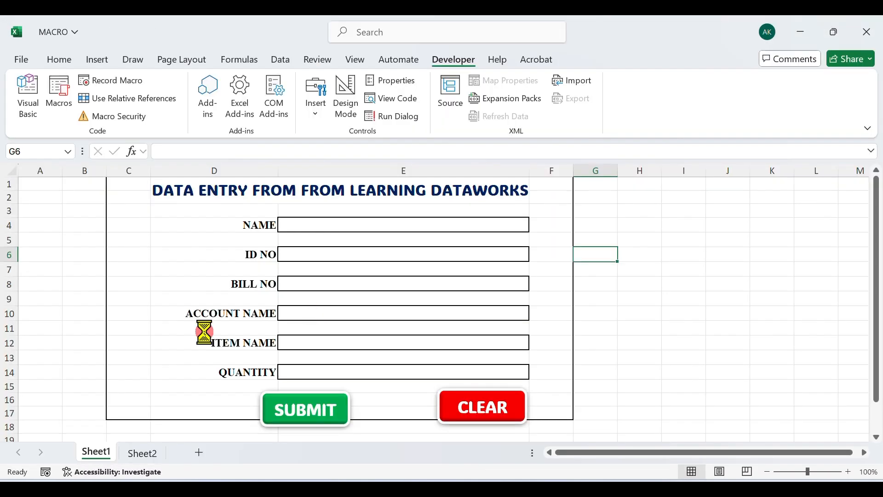